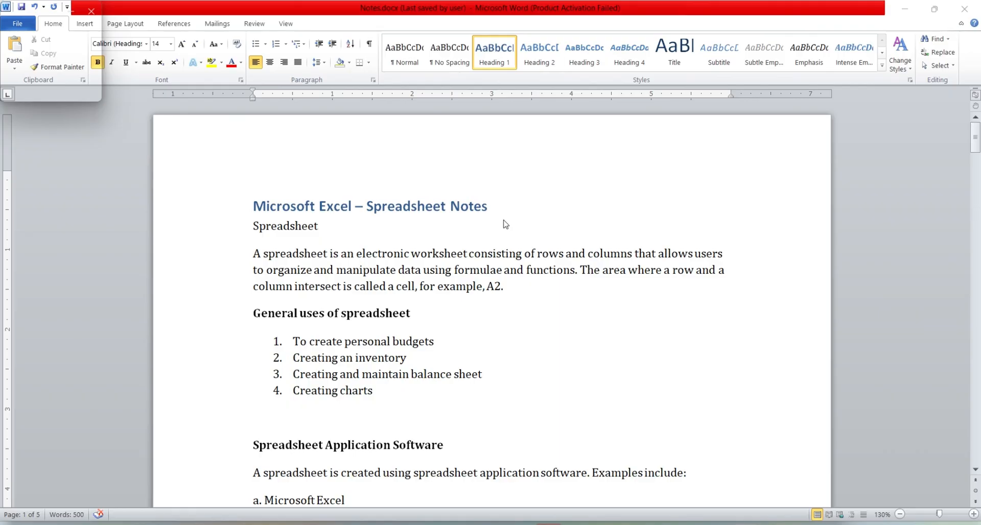
# Step: Switch to the Excel workbook and select rows 1 to 4 one after another
pyautogui.scroll(-8, 505, 224)
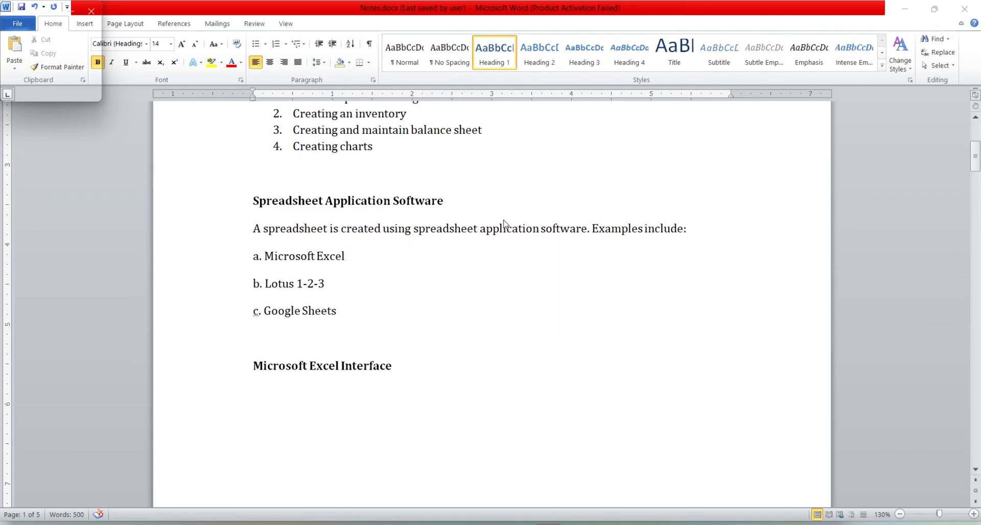
pyautogui.scroll(4, 506, 224)
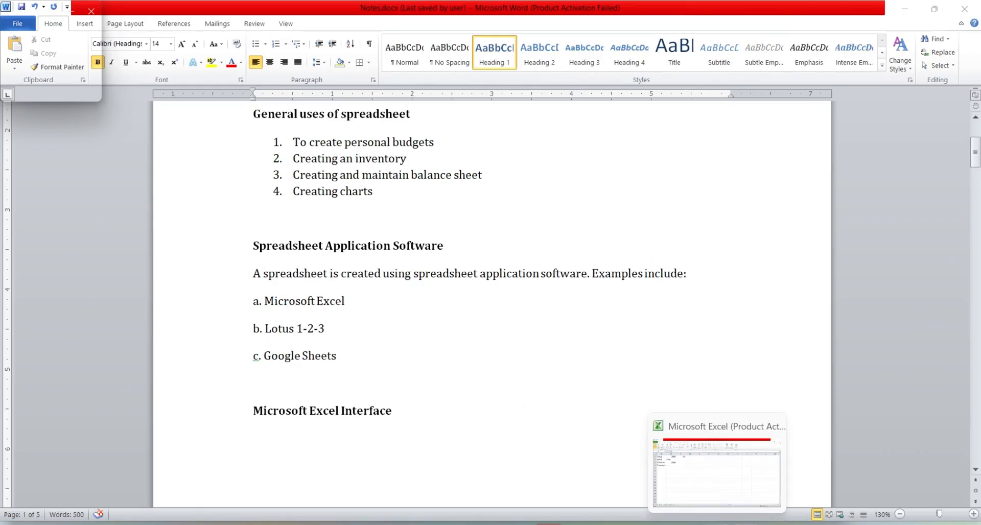
pyautogui.click(715, 465)
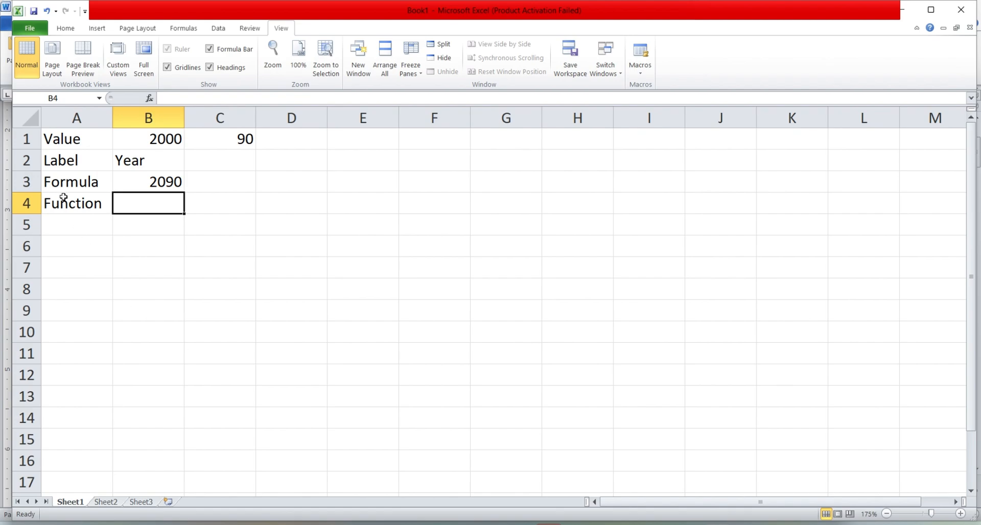
pyautogui.click(29, 140)
pyautogui.click(21, 162)
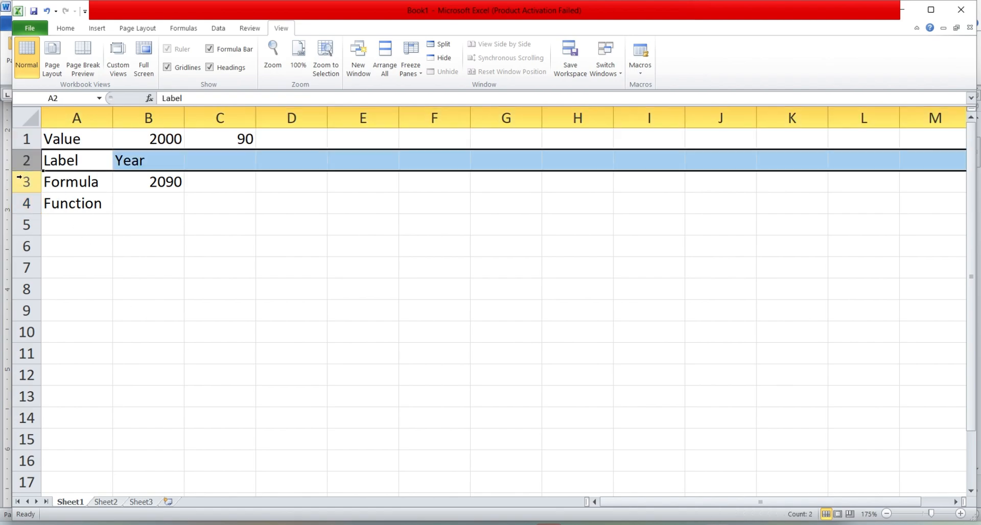
pyautogui.click(26, 185)
pyautogui.click(27, 204)
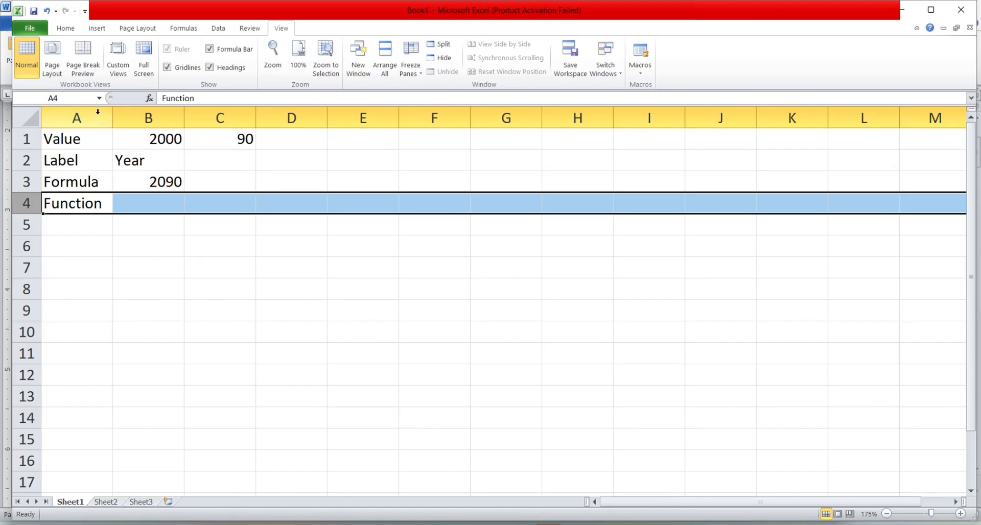
# Step: Select columns A, B and C one after another in Sheet1
pyautogui.click(95, 116)
pyautogui.click(147, 116)
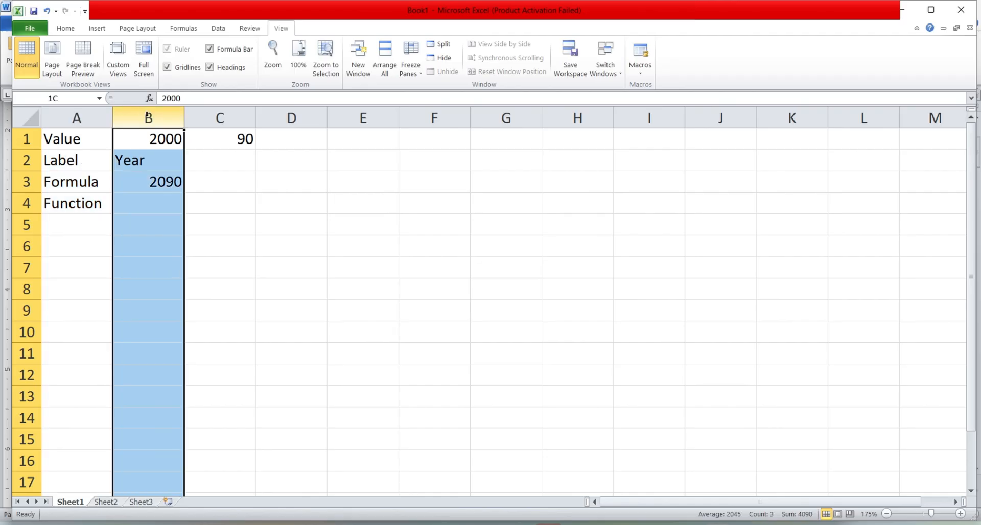
pyautogui.click(198, 110)
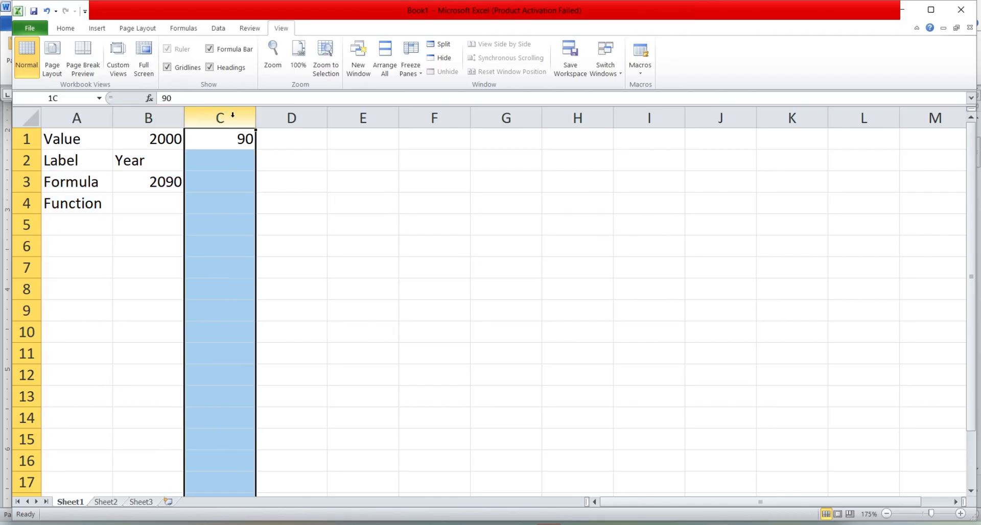
# Step: Return to the Word notes and examine the spreadsheet software examples and the labelled Excel interface diagram
pyautogui.click(907, 11)
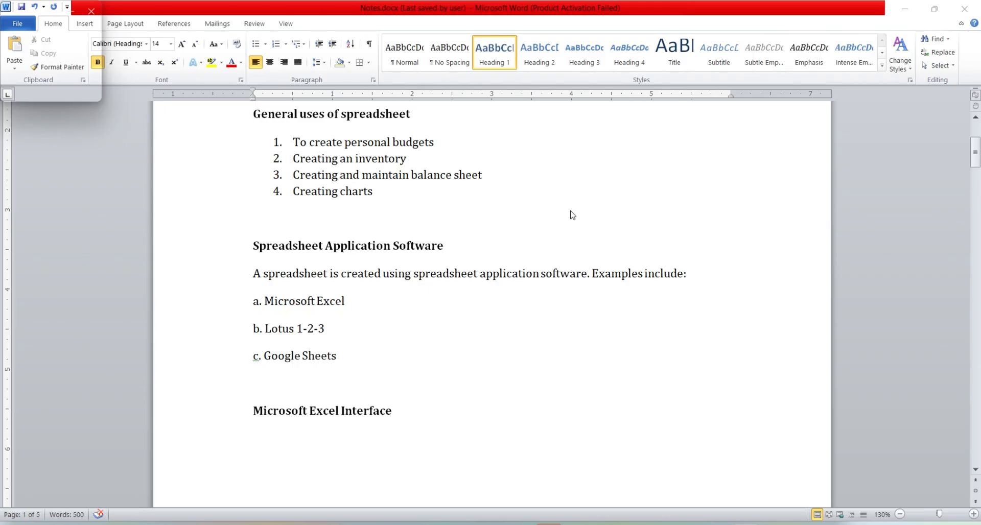
pyautogui.scroll(-4, 572, 215)
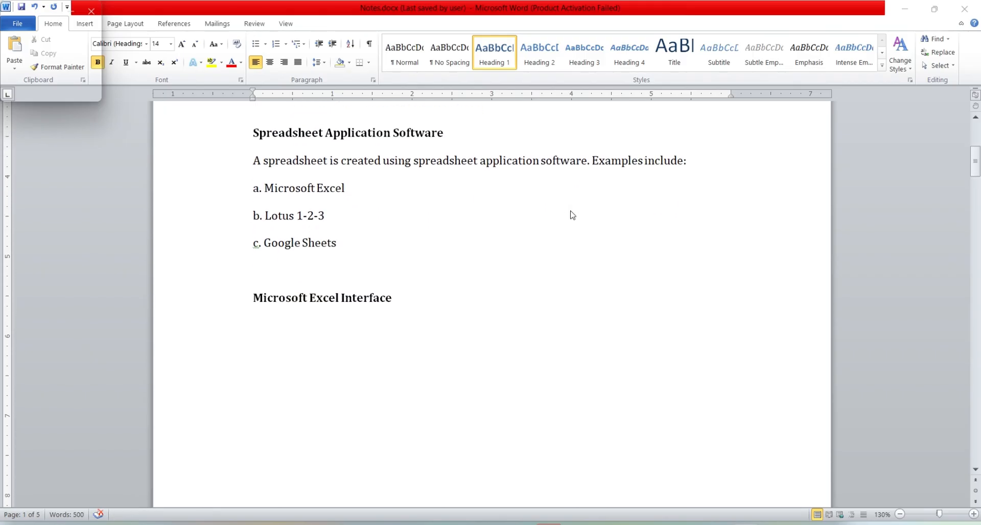
pyautogui.scroll(-1, 572, 215)
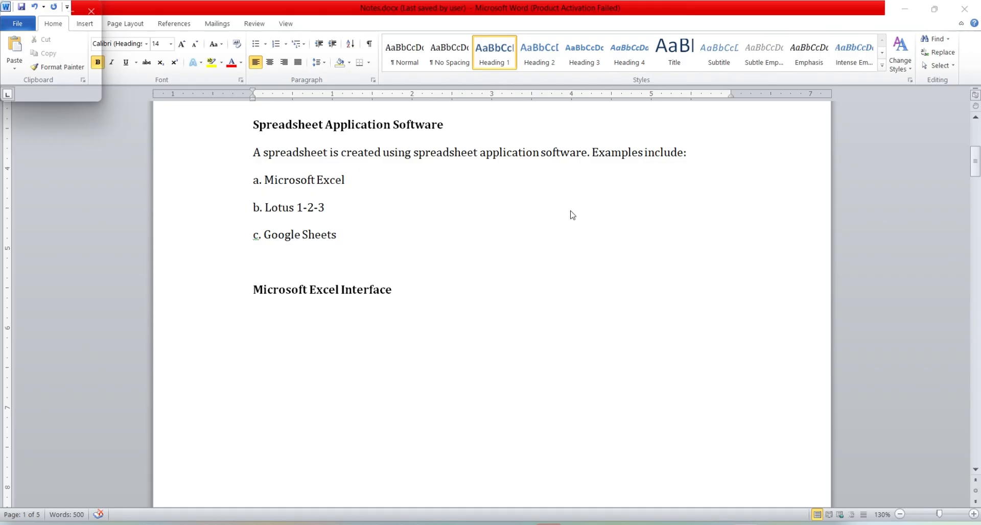
pyautogui.scroll(-6, 573, 215)
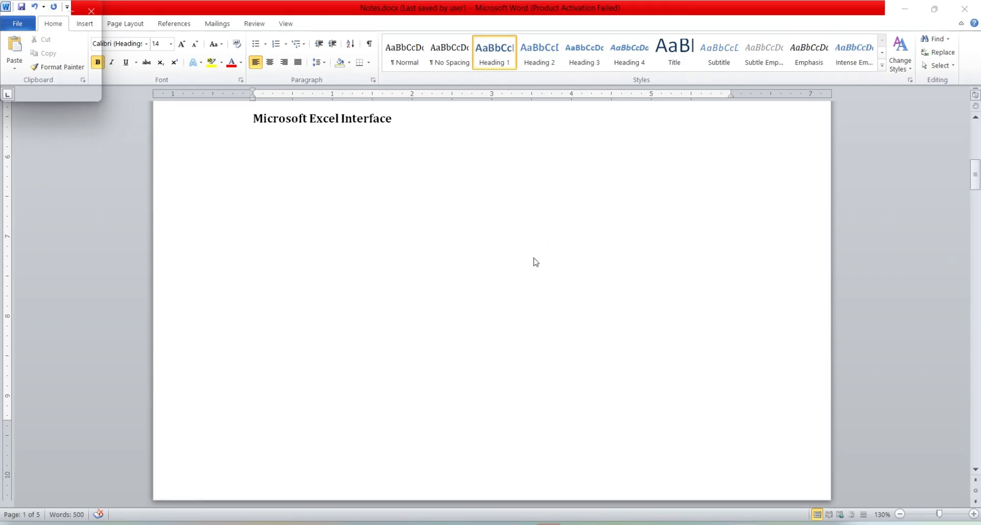
pyautogui.scroll(-3, 407, 237)
pyautogui.scroll(-12, 408, 237)
pyautogui.scroll(3, 408, 237)
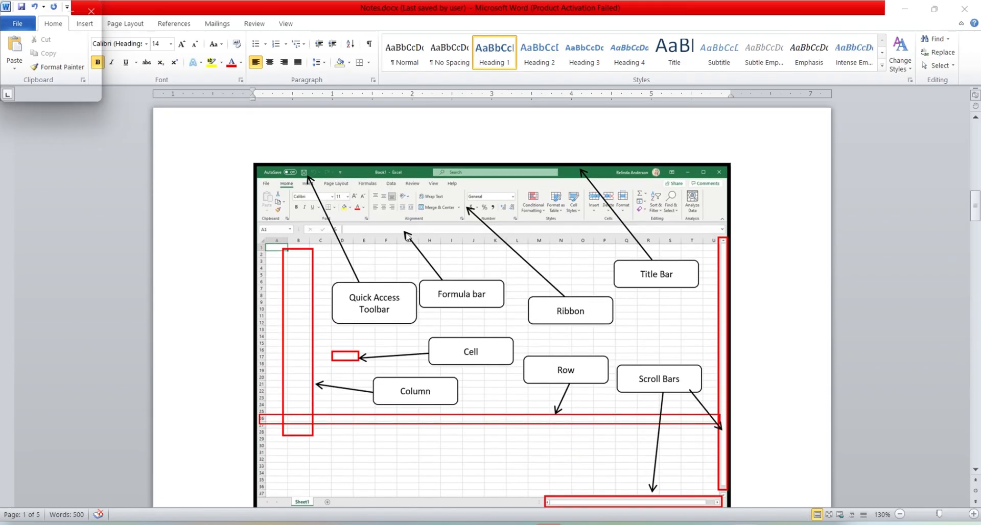
pyautogui.scroll(-1, 408, 236)
pyautogui.scroll(-1, 408, 237)
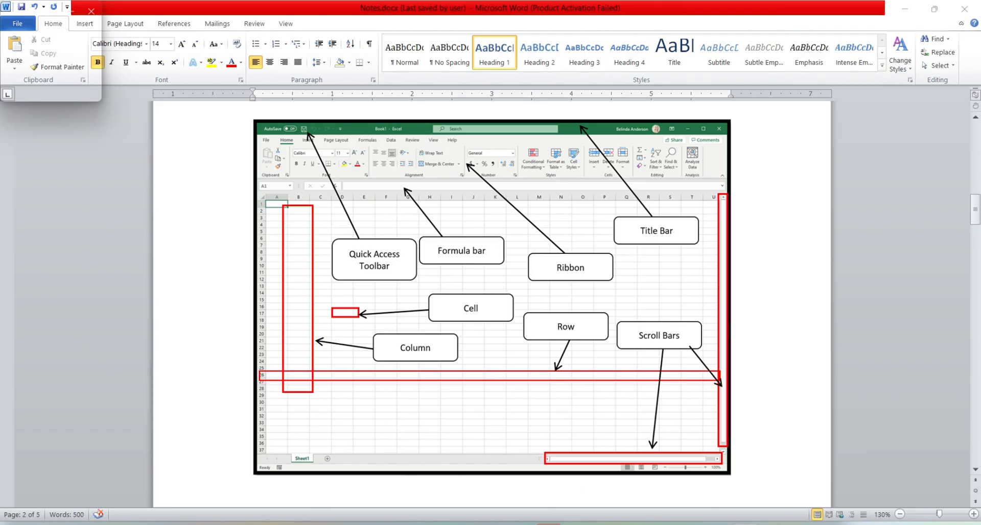
# Step: Switch to the Excel workbook, clear all contents of Sheet1 and select cell B3
pyautogui.click(715, 524)
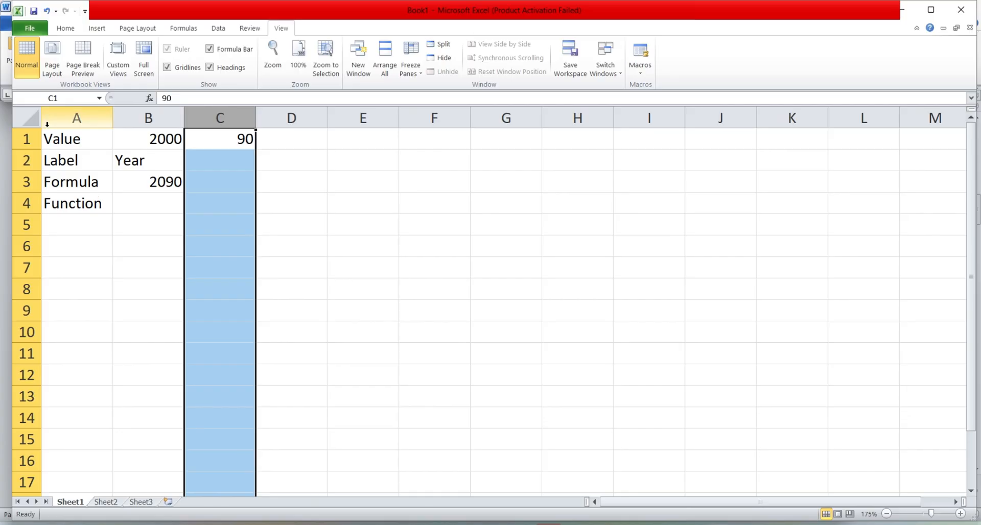
pyautogui.click(32, 120)
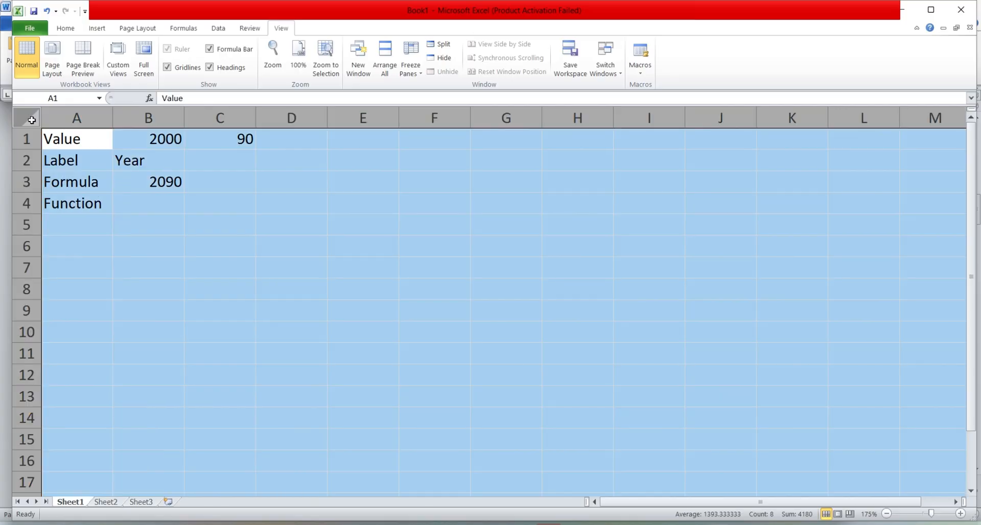
pyautogui.press('Delete')
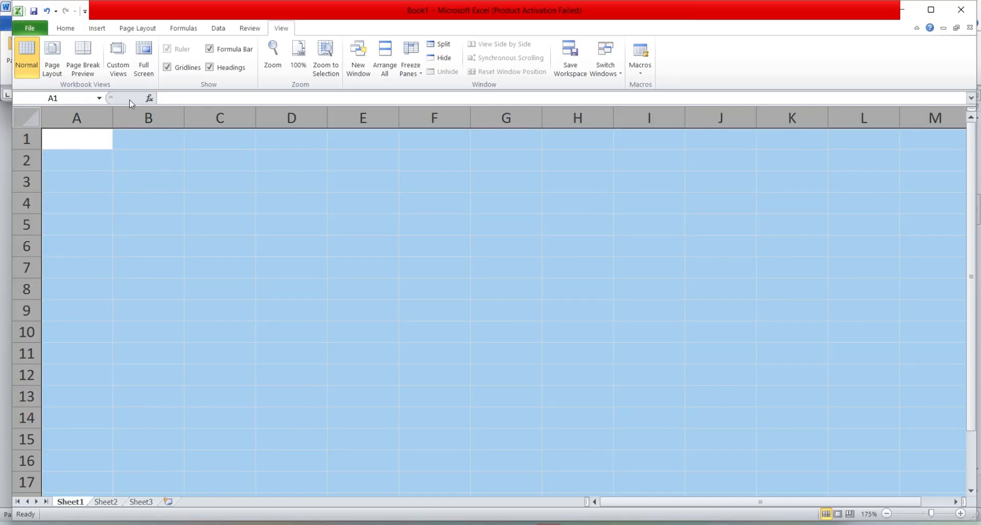
pyautogui.click(144, 187)
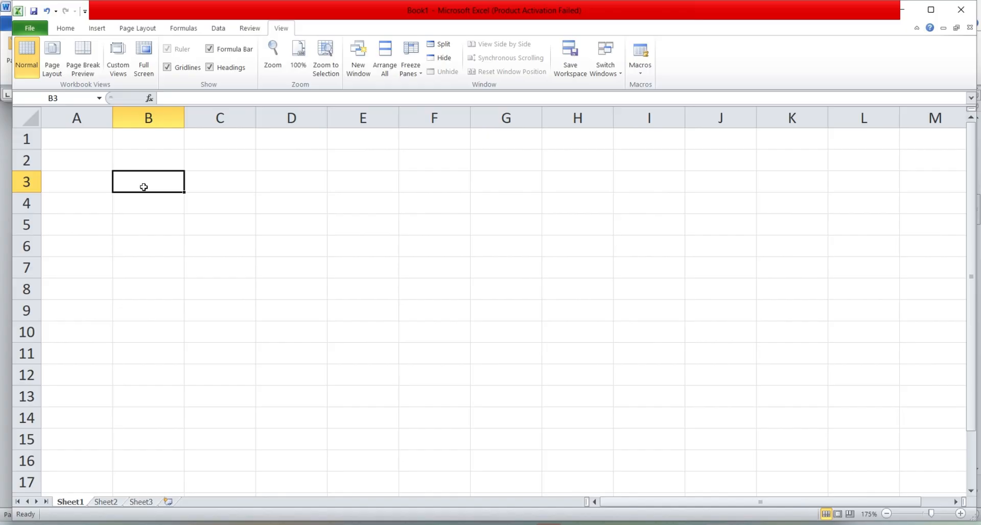
# Step: View the Home commands and the workbook's Info page, then return to the worksheet
pyautogui.click(75, 31)
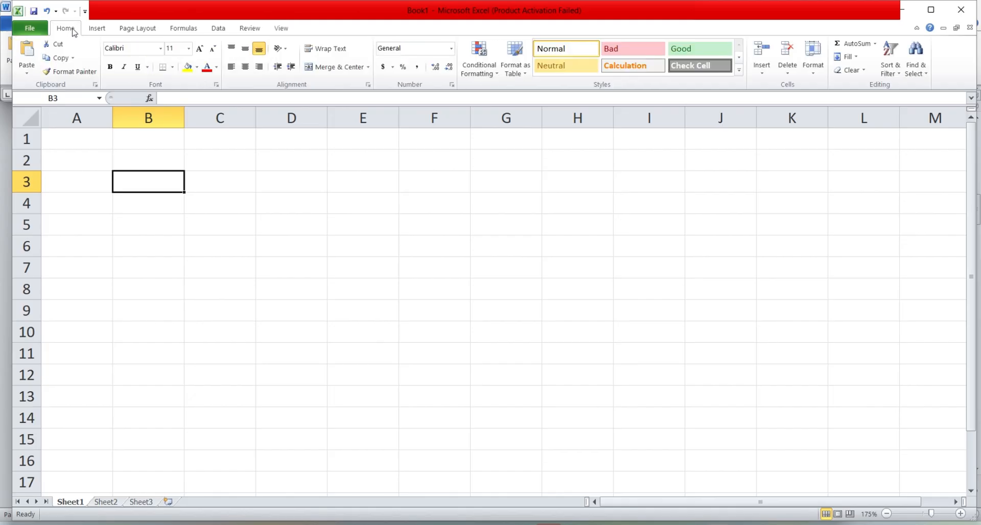
pyautogui.click(30, 30)
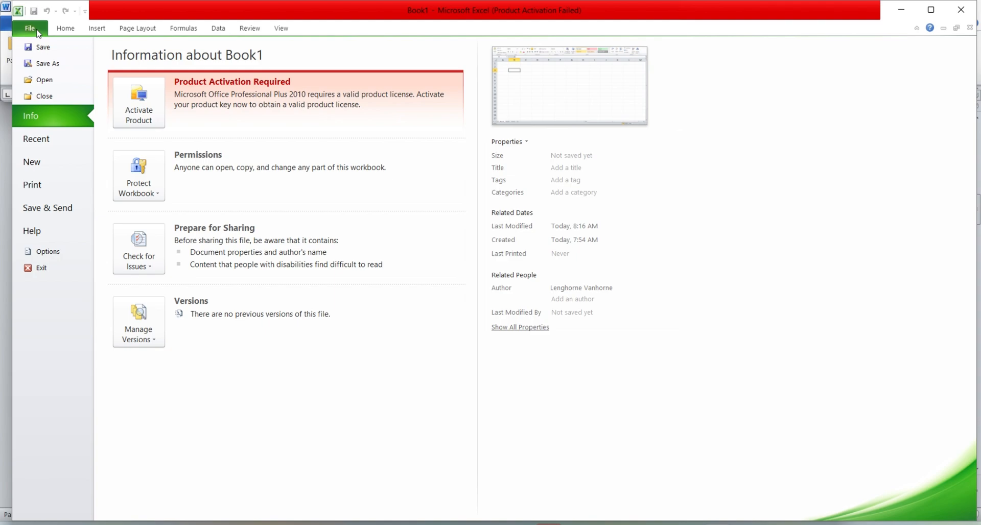
pyautogui.click(64, 30)
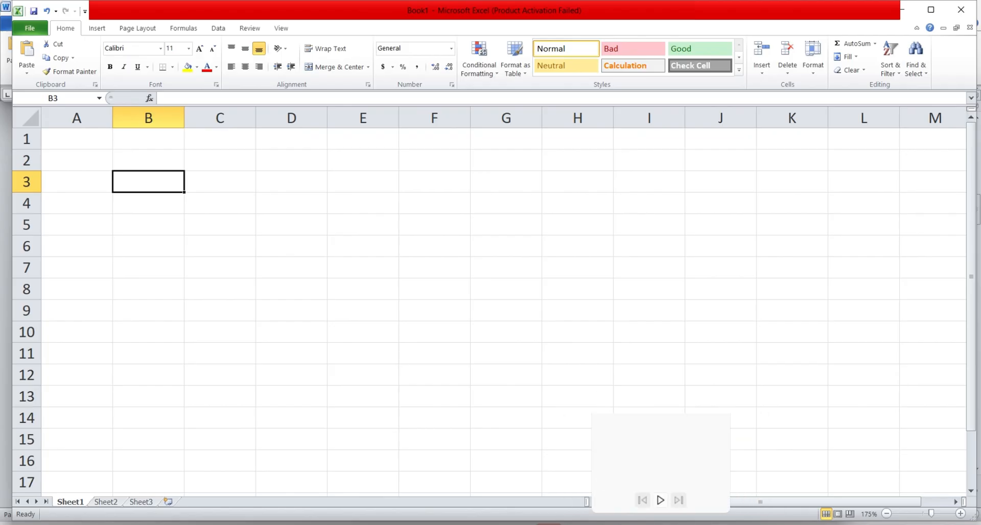
# Step: Switch to the Word notes and examine the scroll bars, rows, columns and cells labelled in the interface diagram
pyautogui.click(605, 524)
pyautogui.click(548, 488)
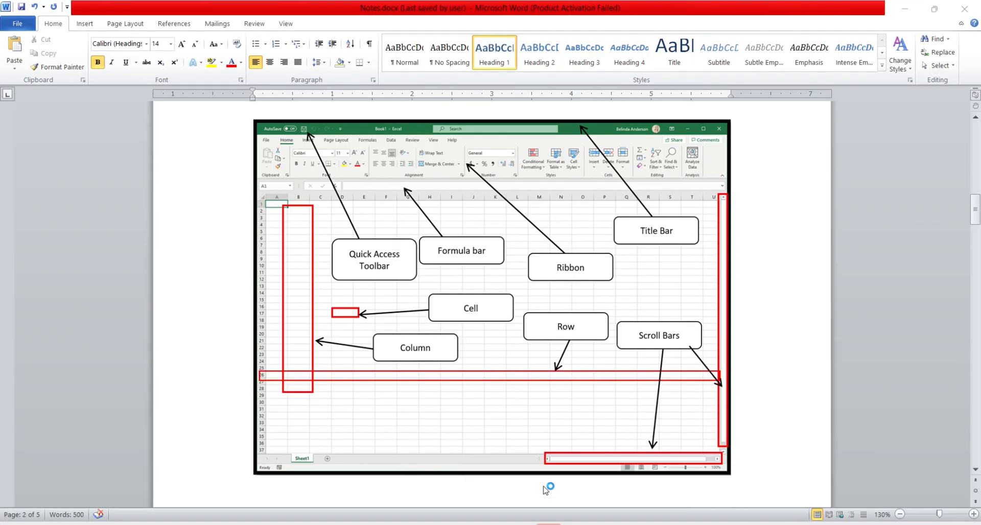
pyautogui.scroll(-1, 501, 416)
pyautogui.scroll(-3, 481, 382)
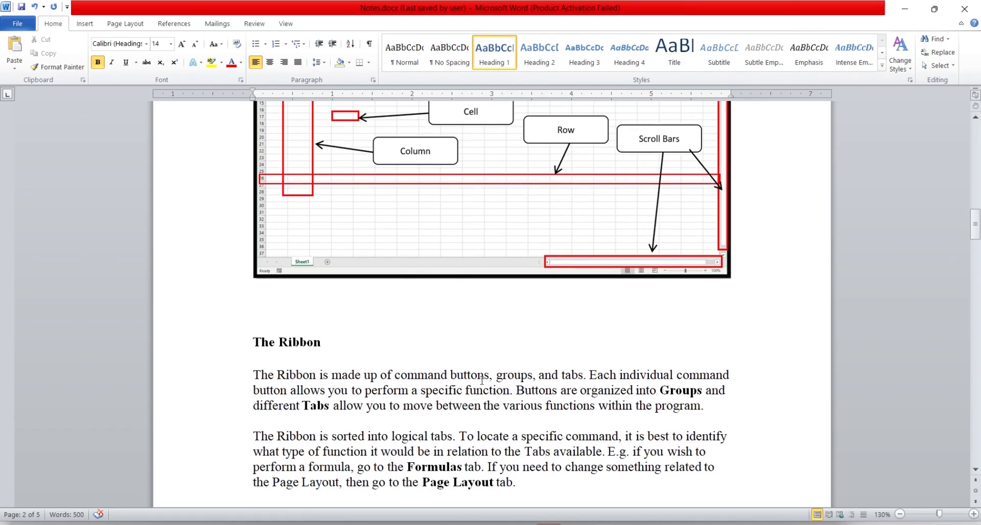
pyautogui.scroll(2, 480, 382)
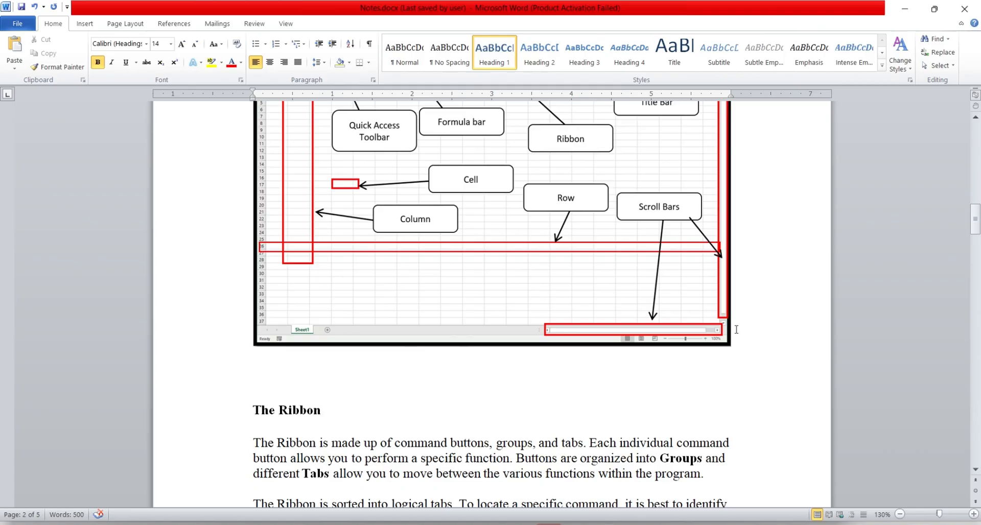
pyautogui.scroll(2, 737, 330)
pyautogui.scroll(-2, 736, 329)
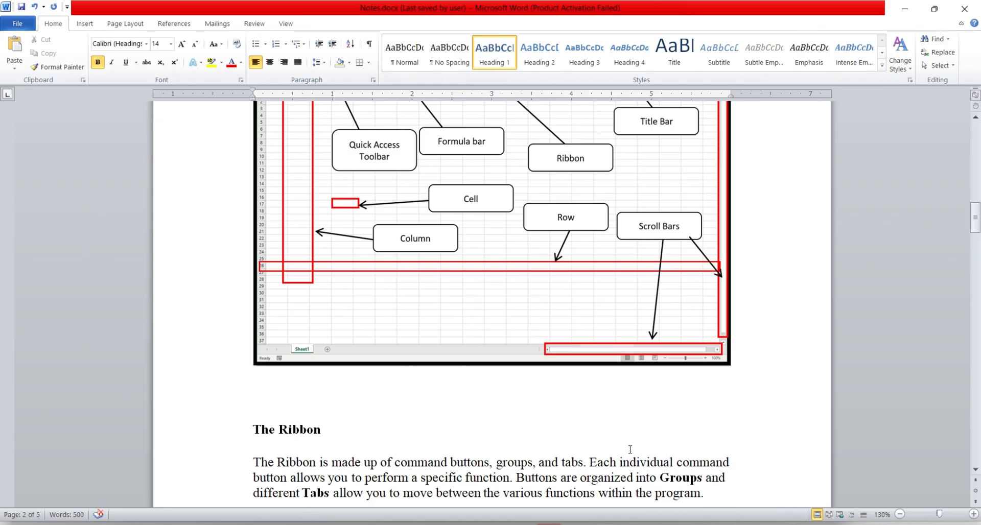
pyautogui.scroll(1, 336, 281)
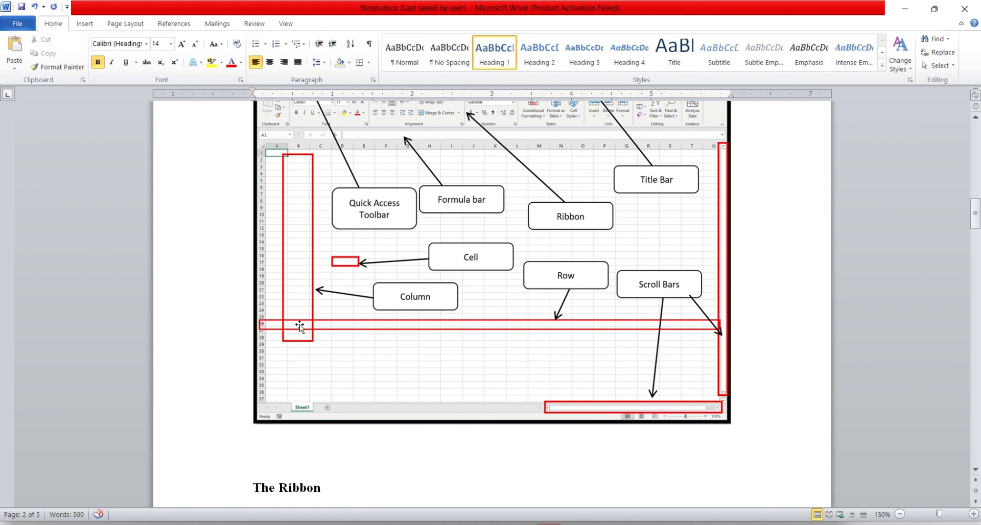
# Step: Read the notes on the ribbon, buttons and groups, cell entry items, formulas, functions and ranges
pyautogui.scroll(-10, 300, 327)
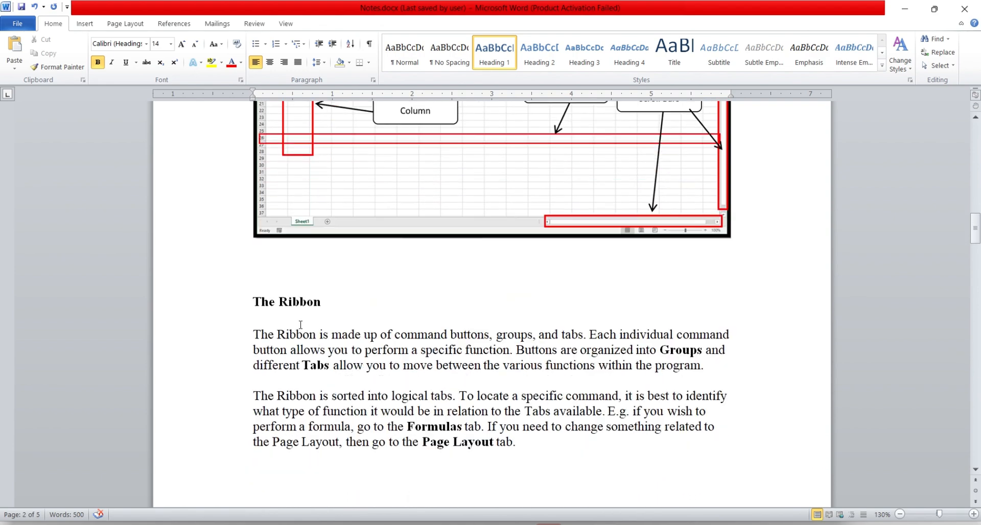
pyautogui.scroll(-7, 301, 325)
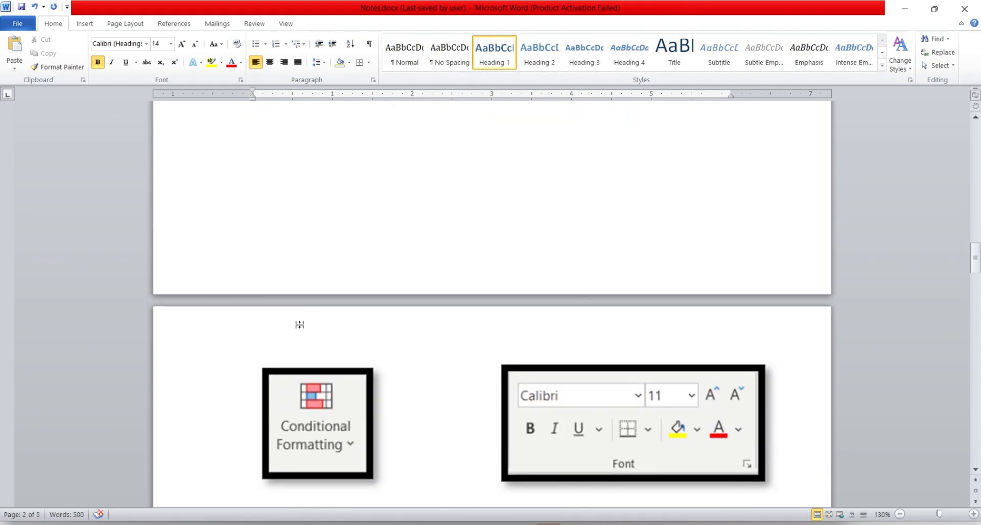
pyautogui.scroll(-5, 300, 324)
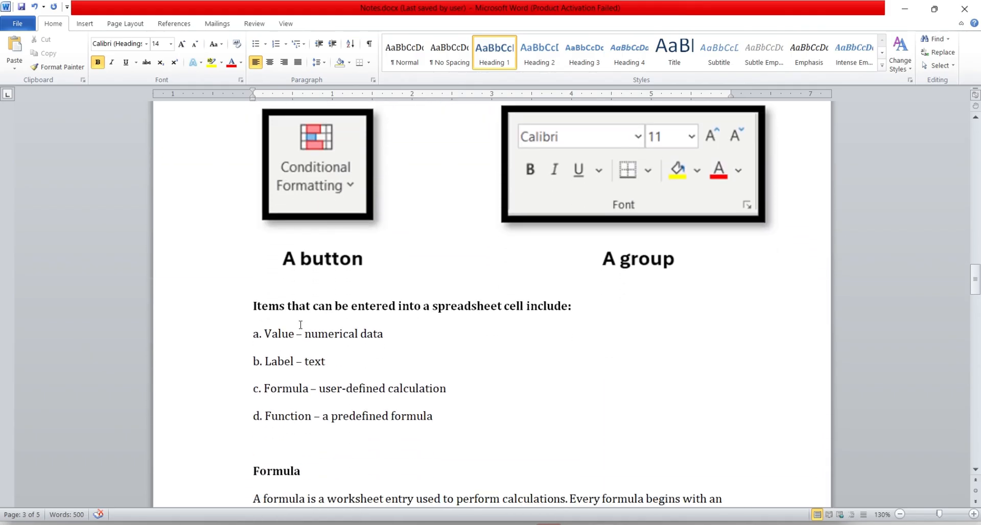
pyautogui.scroll(-4, 300, 325)
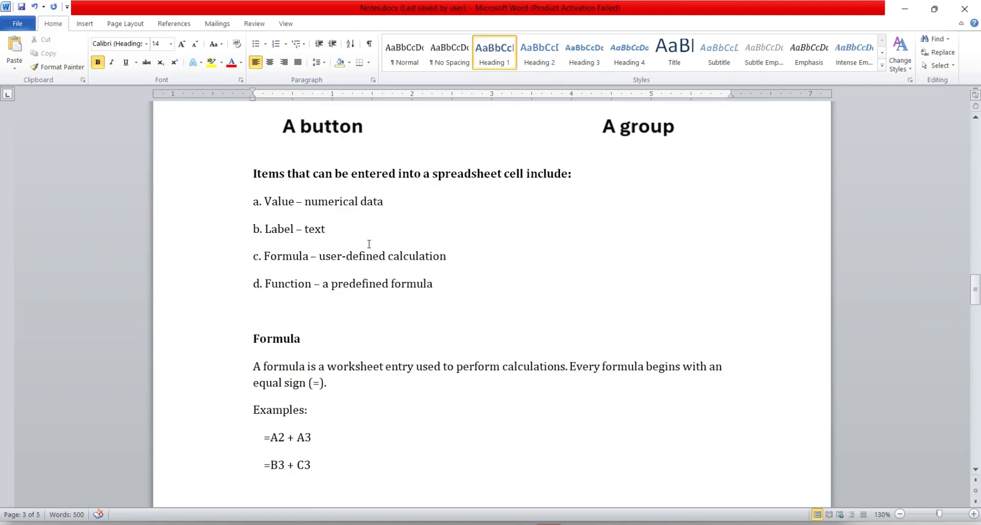
pyautogui.scroll(-3, 369, 244)
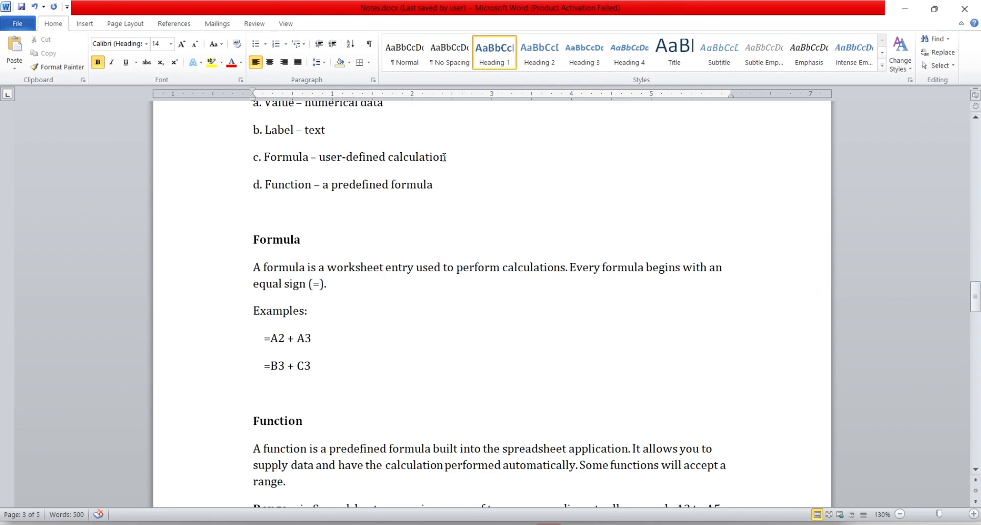
pyautogui.scroll(-4, 444, 156)
pyautogui.scroll(1, 444, 157)
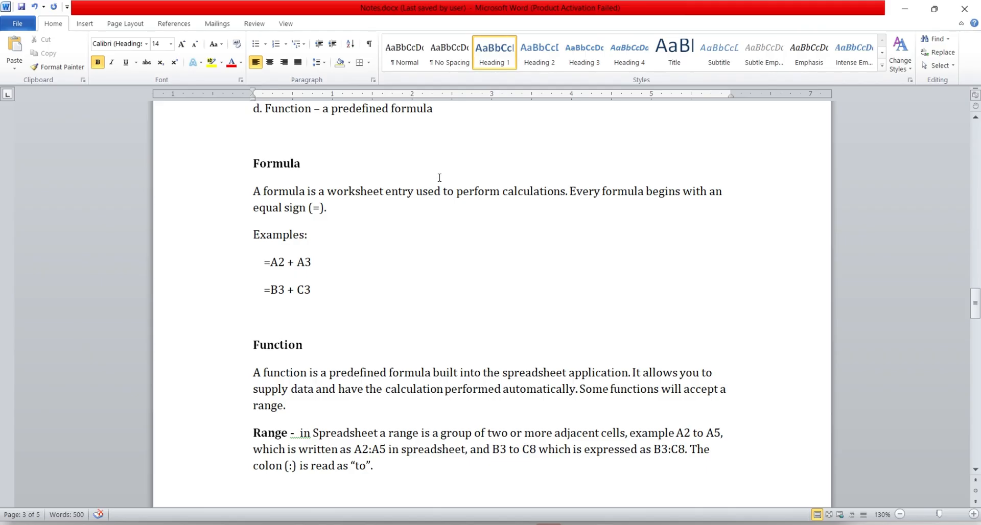
pyautogui.scroll(-2, 427, 223)
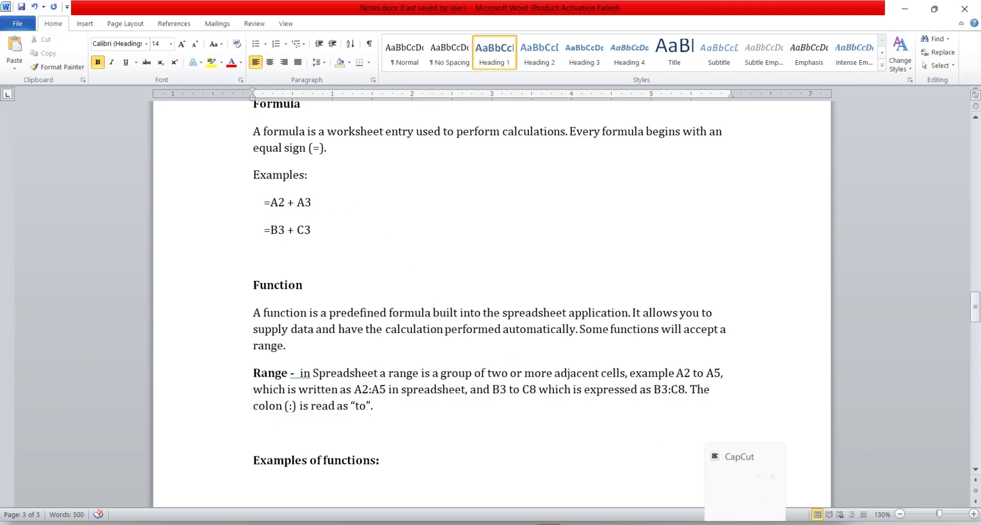
# Step: Switch to the Excel workbook and select cell A1 for data entry
pyautogui.click(717, 524)
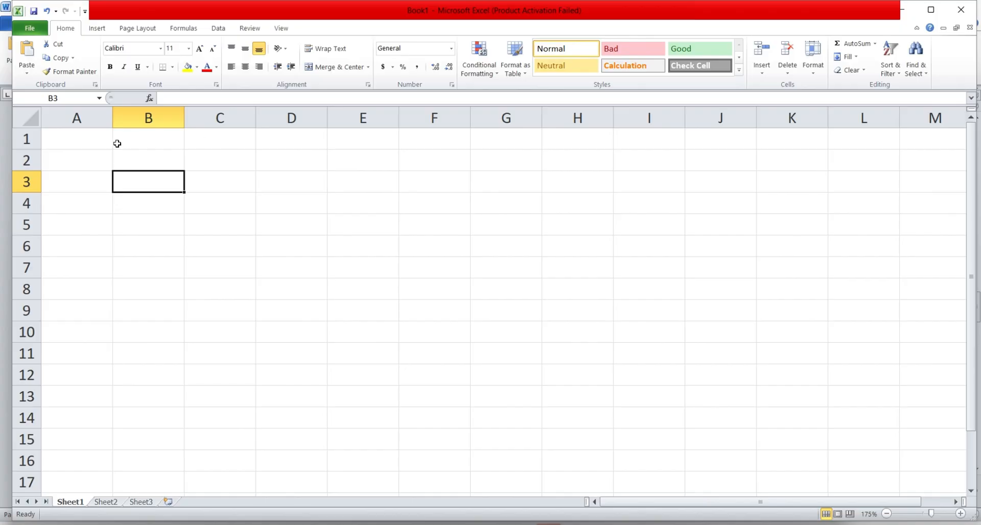
pyautogui.click(99, 146)
pyautogui.write('21')
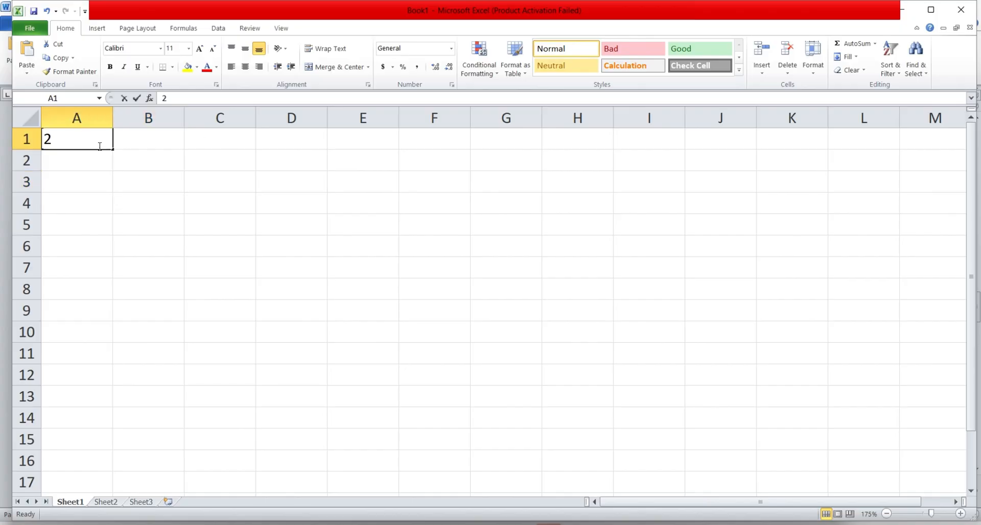
pyautogui.press('BackSpace')
pyautogui.press('BackSpace')
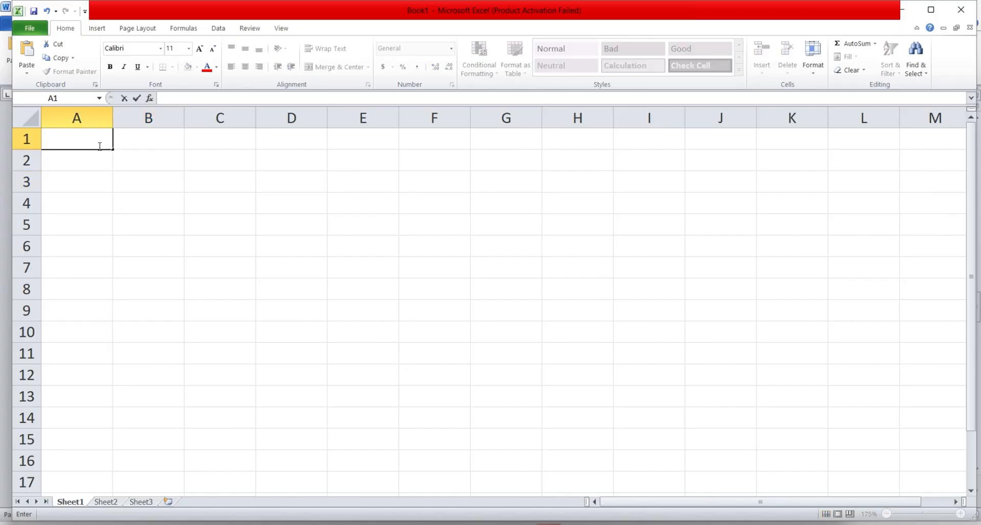
# Step: Enter 51 in cell A2 and 49 in cell A3
pyautogui.press('Return')
pyautogui.write('51')
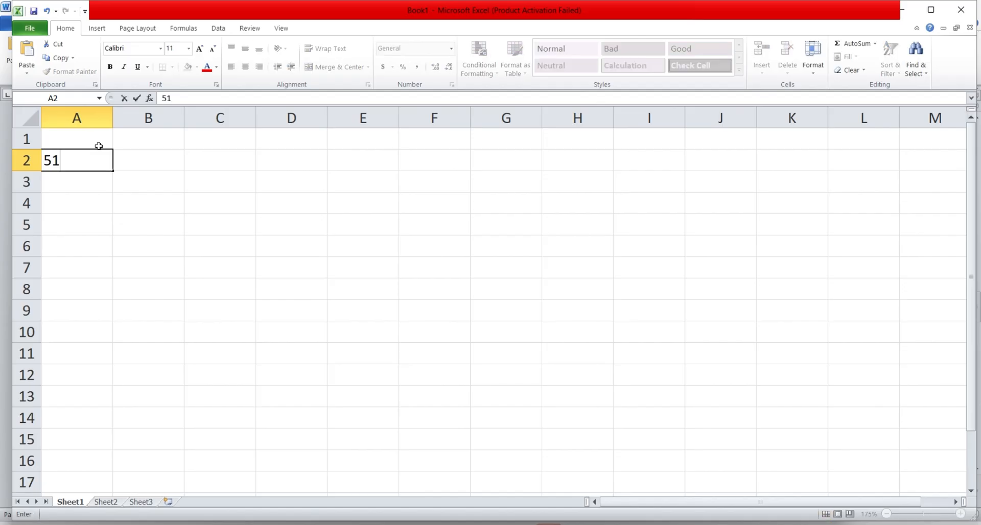
pyautogui.press('Return')
pyautogui.press('Up')
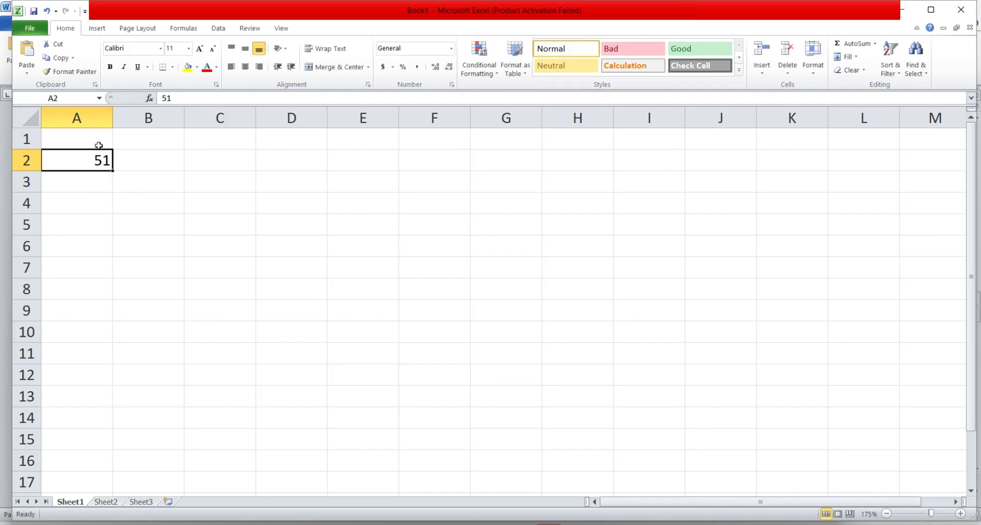
pyautogui.click(86, 185)
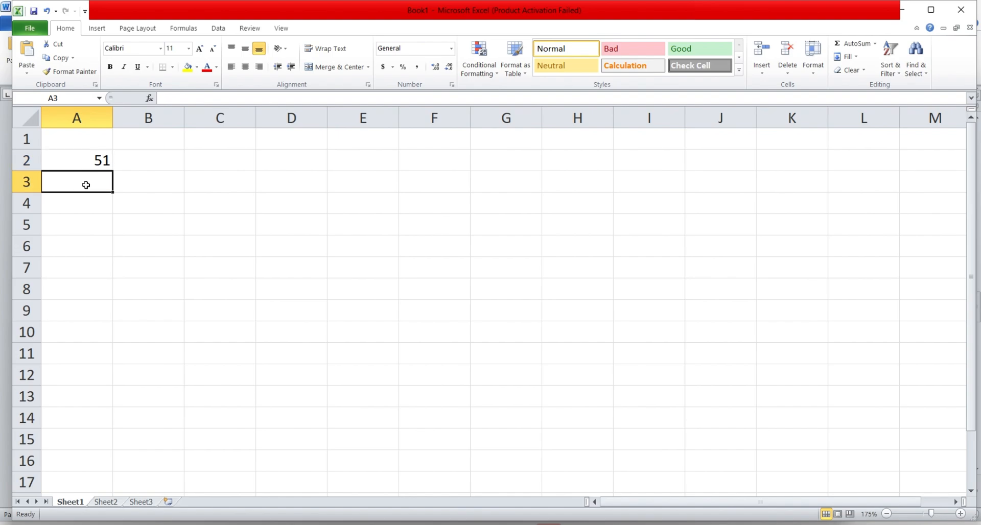
pyautogui.write('49')
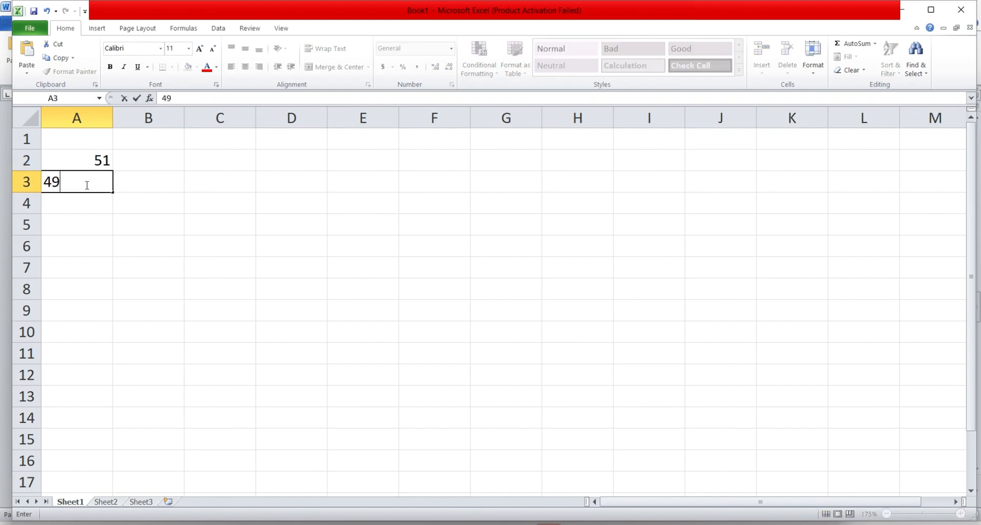
pyautogui.press('Return')
# Step: Enter the formula =A2+A3 in cell A5 to add the two numbers
pyautogui.press('Return')
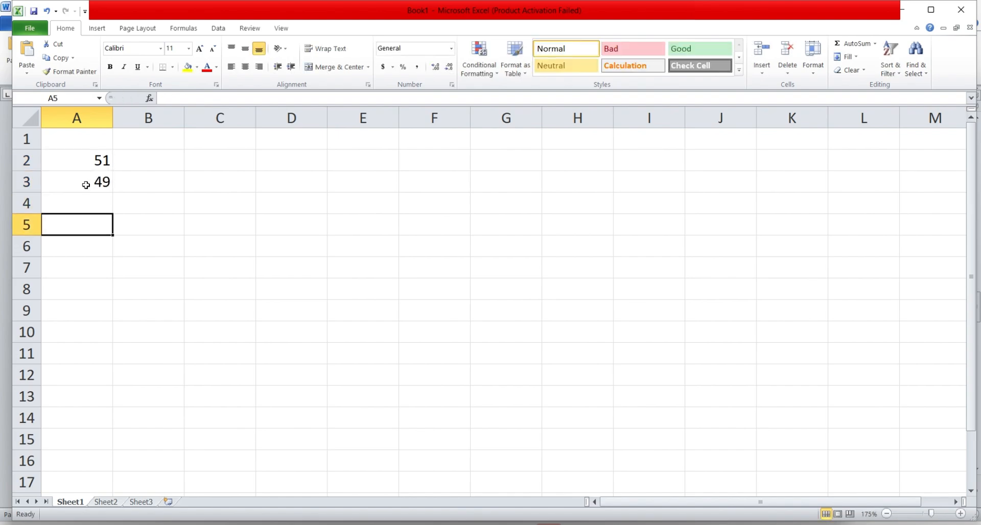
pyautogui.write('=a')
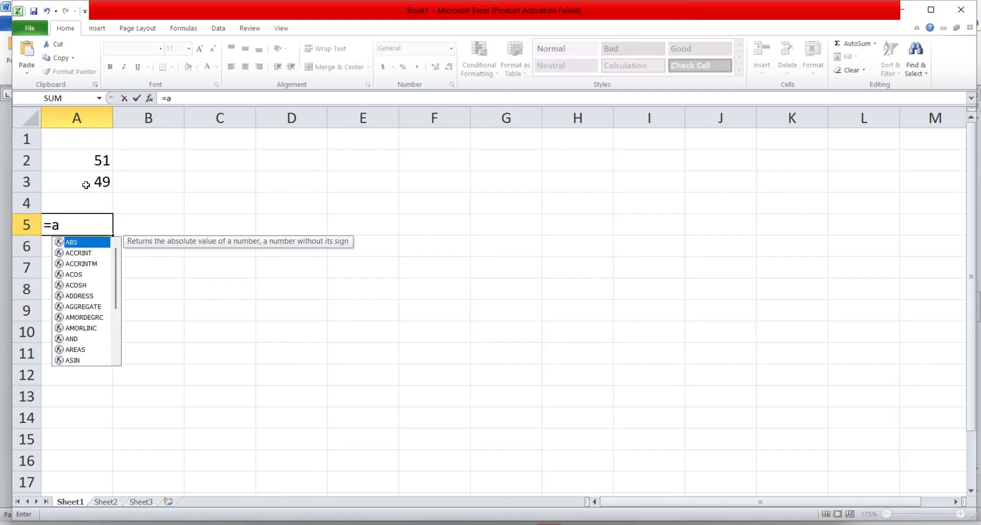
pyautogui.write('2+')
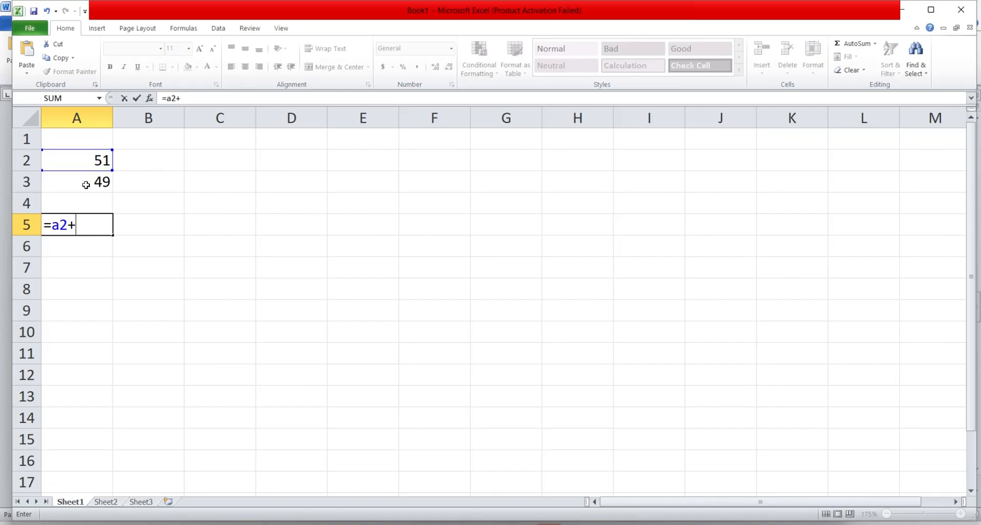
pyautogui.write('a3')
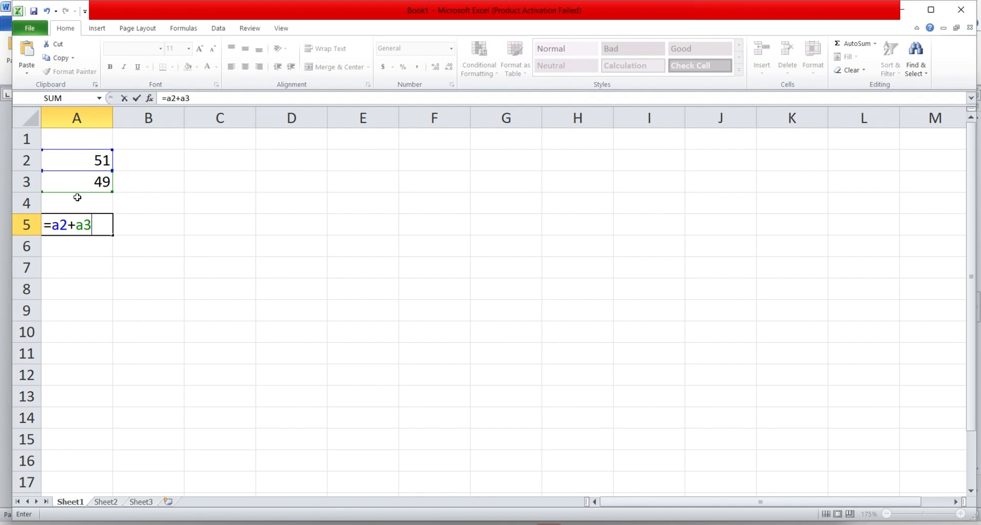
pyautogui.press('Return')
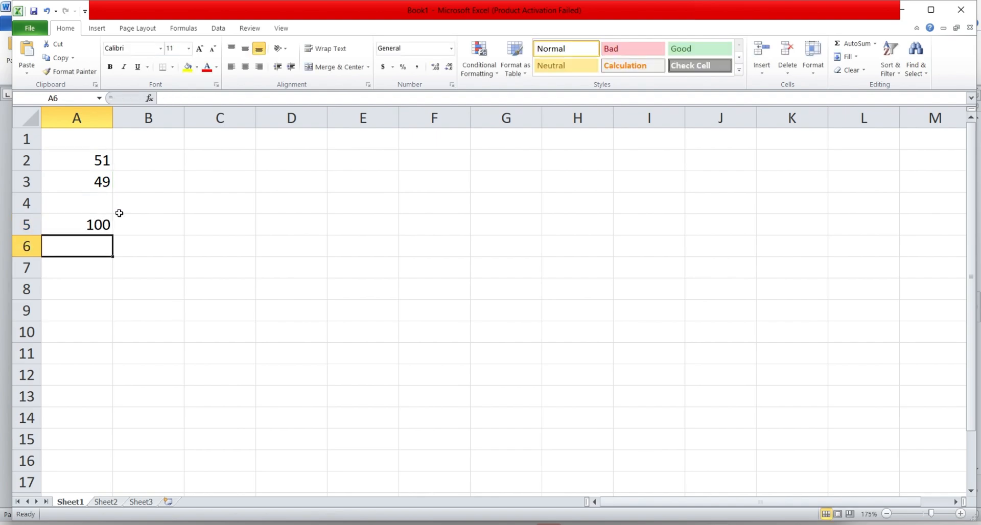
# Step: Examine the formula in cell A5 and the contents of the cells it references, A2 and A3
pyautogui.click(107, 225)
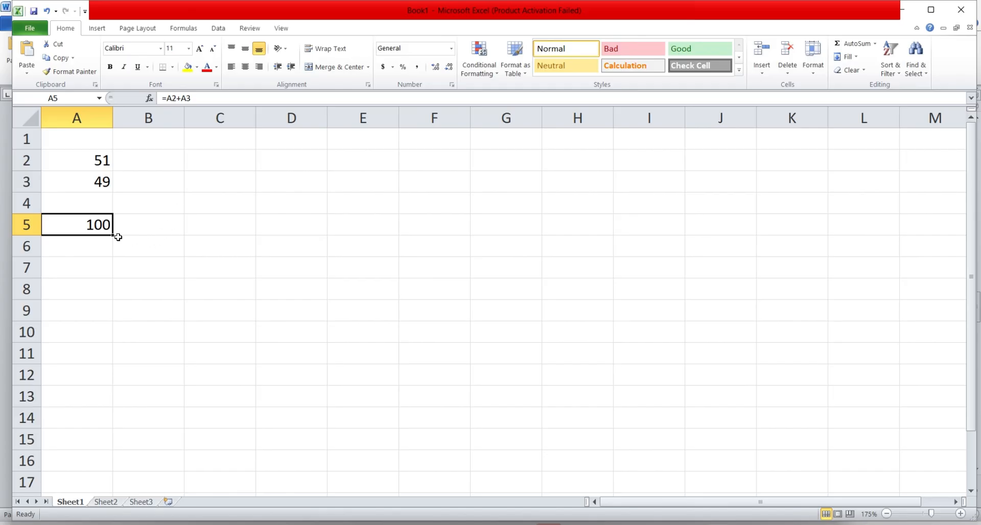
pyautogui.click(96, 182)
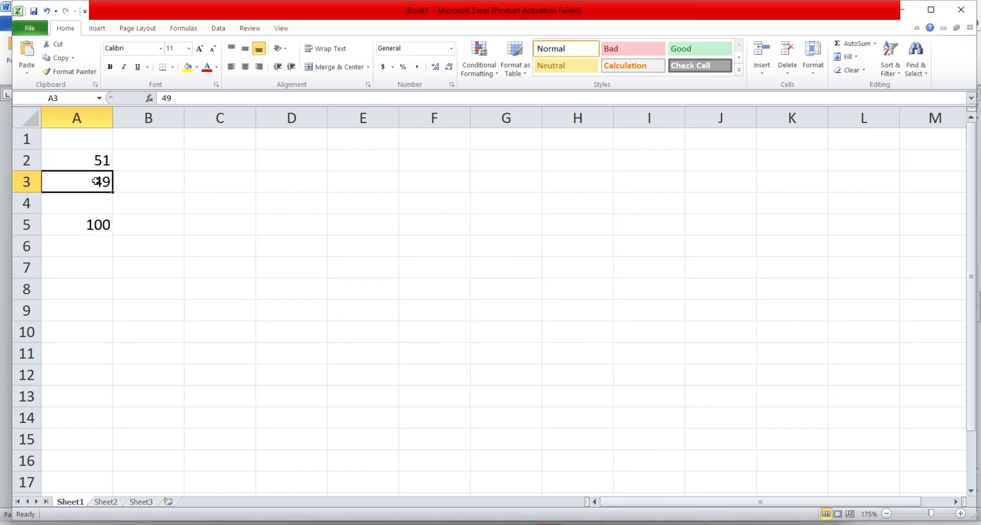
pyautogui.click(91, 226)
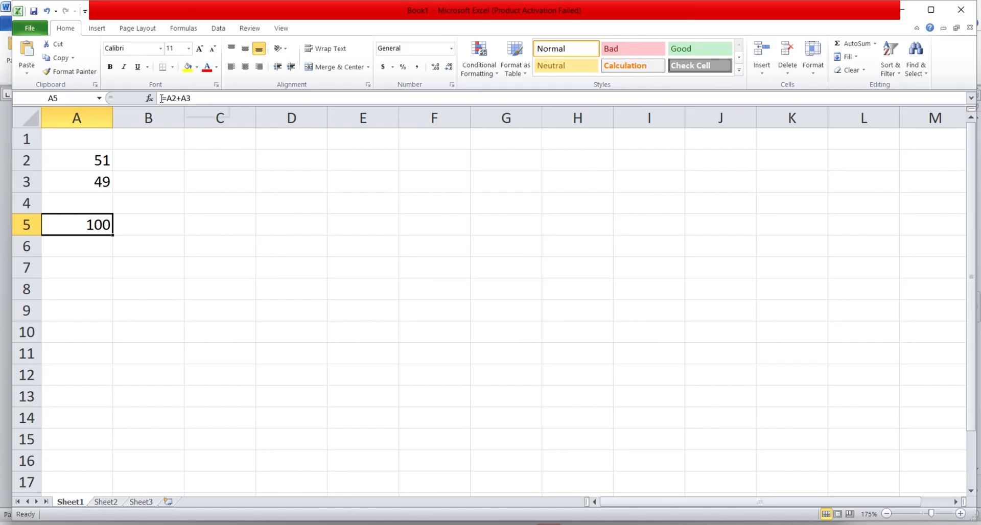
pyautogui.click(75, 161)
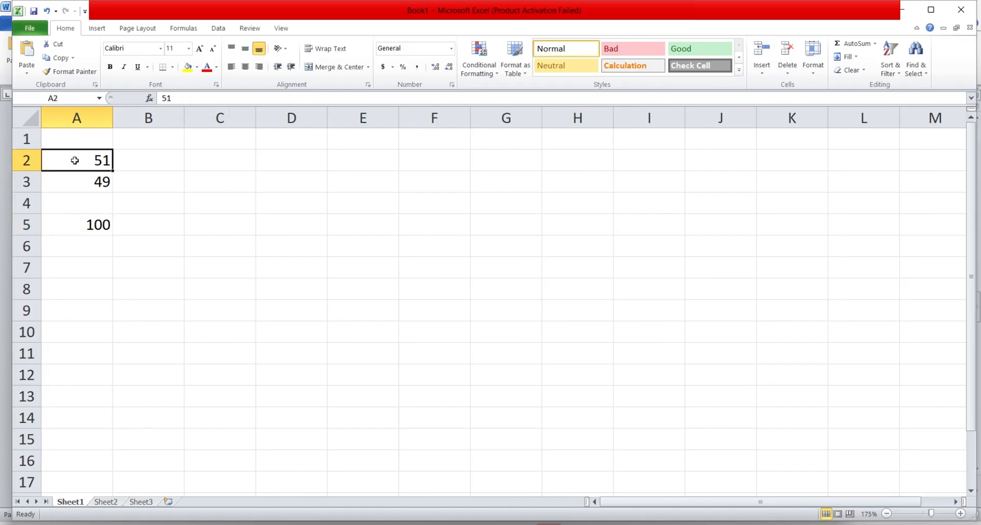
pyautogui.click(72, 183)
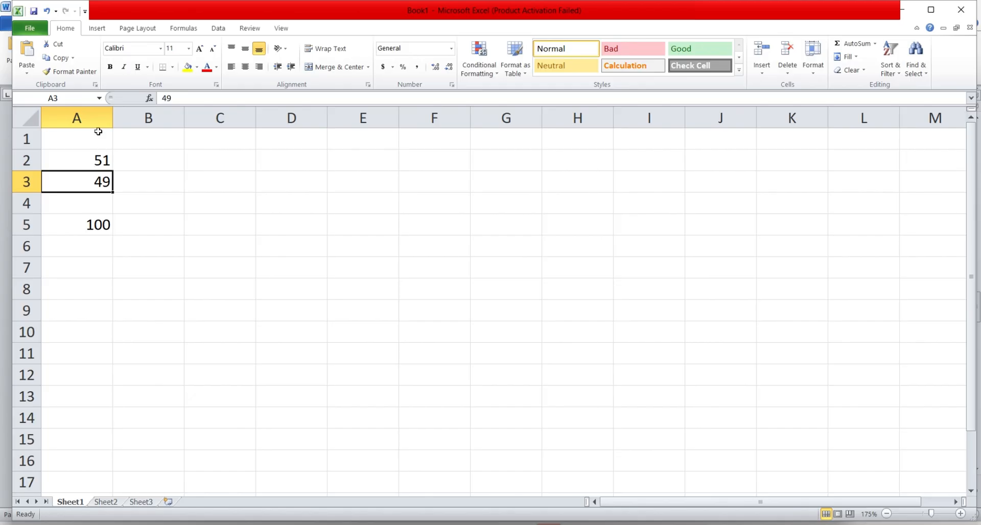
pyautogui.click(81, 165)
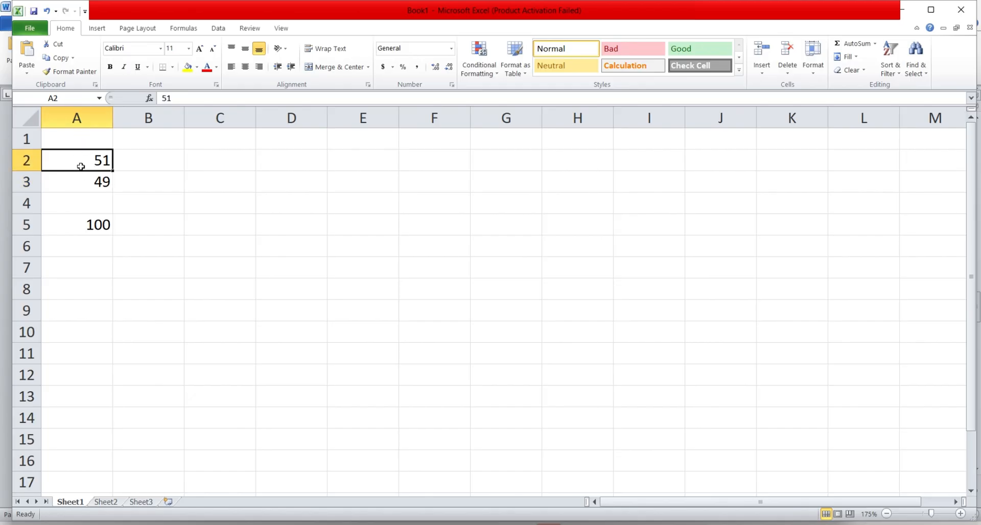
pyautogui.click(80, 182)
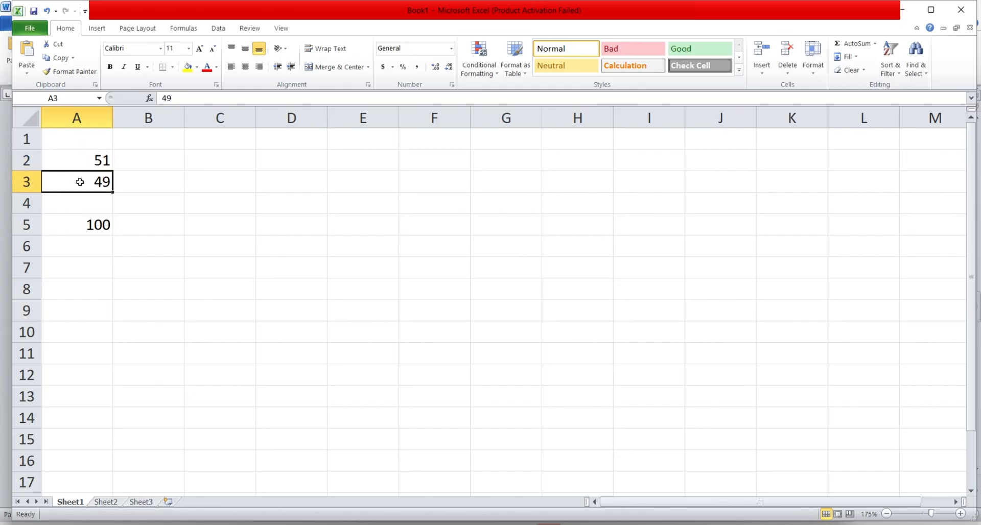
pyautogui.click(88, 224)
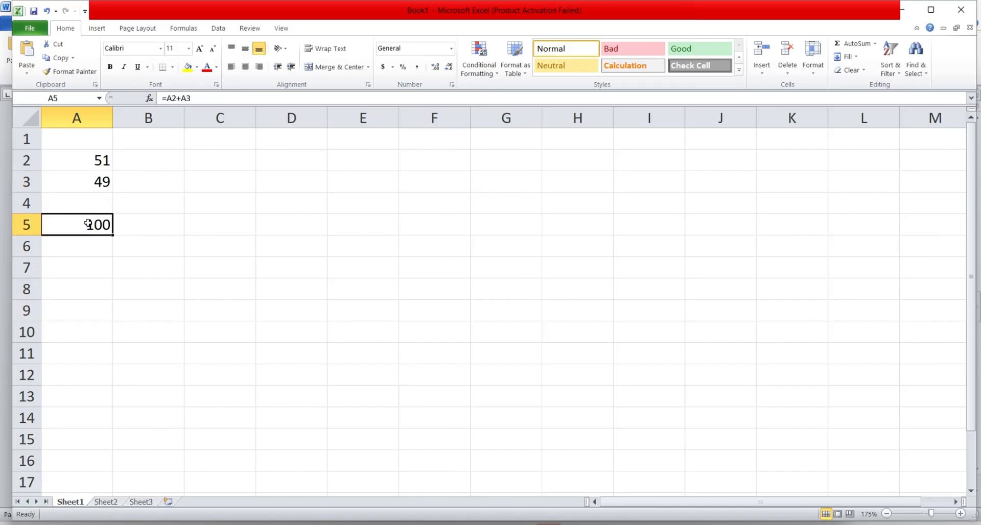
# Step: Change the value in cell A2 to 84
pyautogui.click(98, 161)
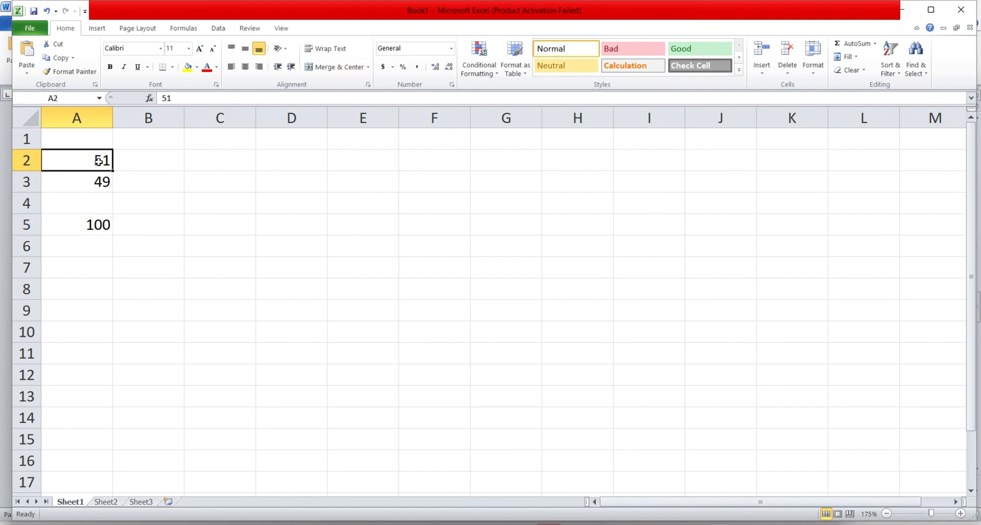
pyautogui.write('84')
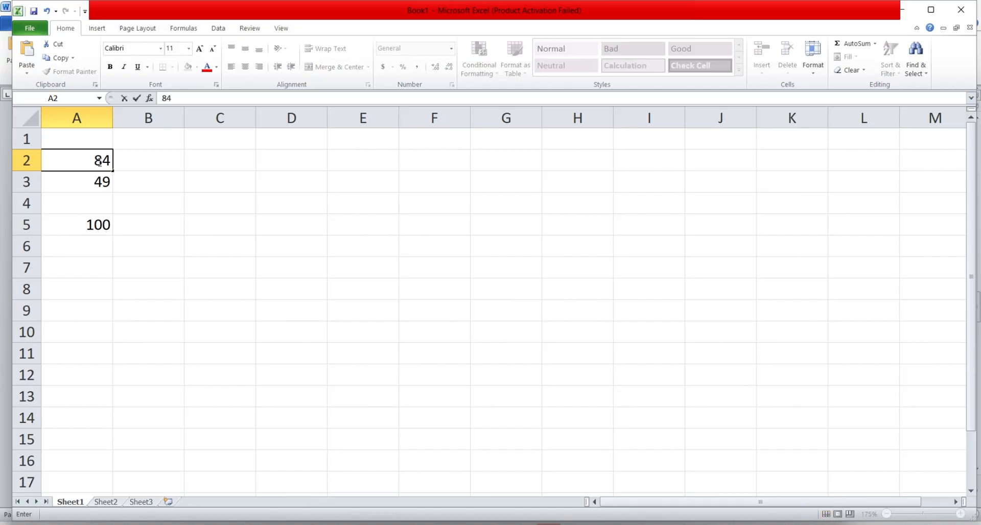
pyautogui.press('Return')
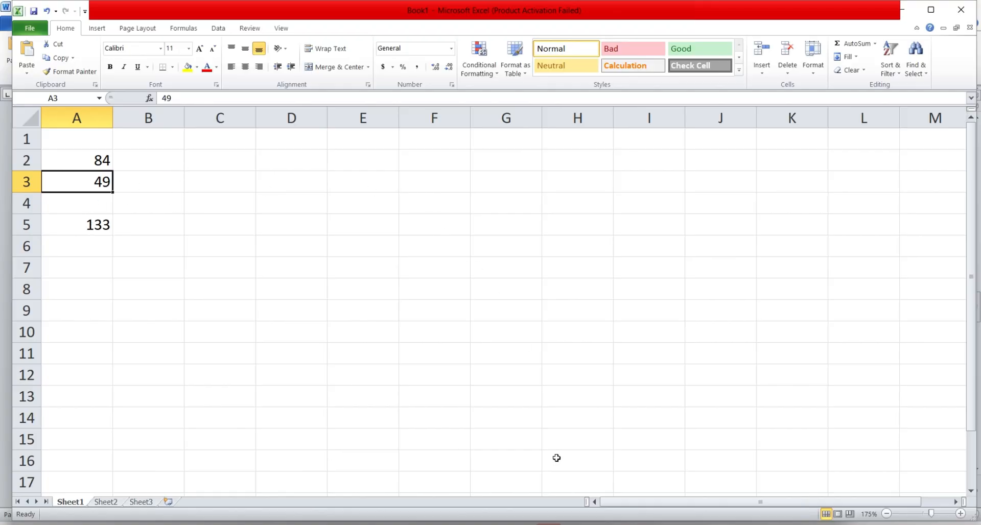
# Step: Switch to the Word notes and read the definitions of function and range and the examples of functions
pyautogui.click(903, 14)
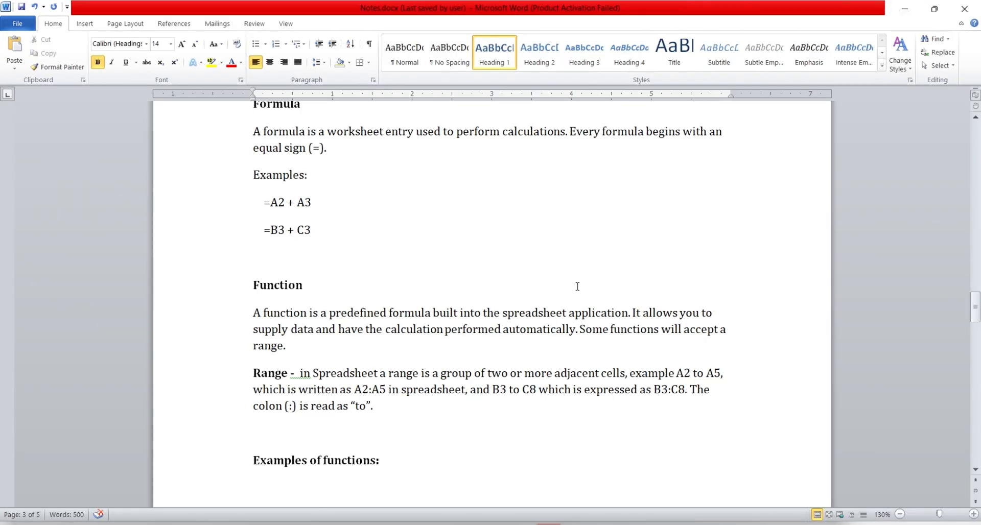
pyautogui.scroll(-5, 577, 286)
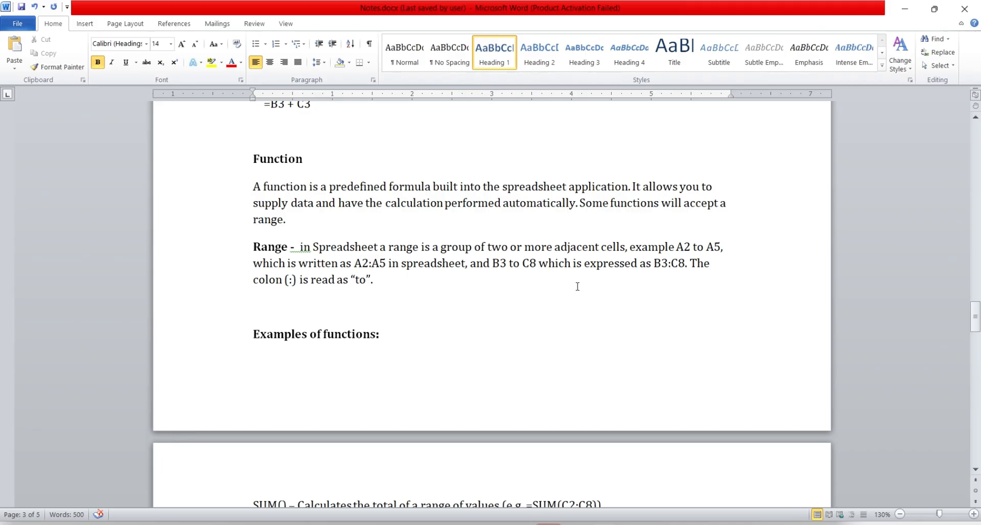
pyautogui.scroll(-4, 578, 287)
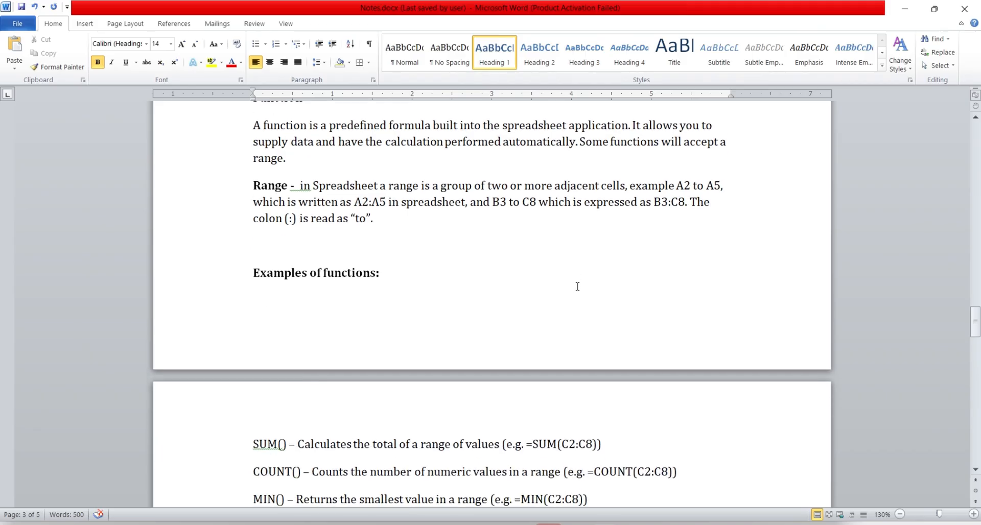
pyautogui.scroll(1, 577, 286)
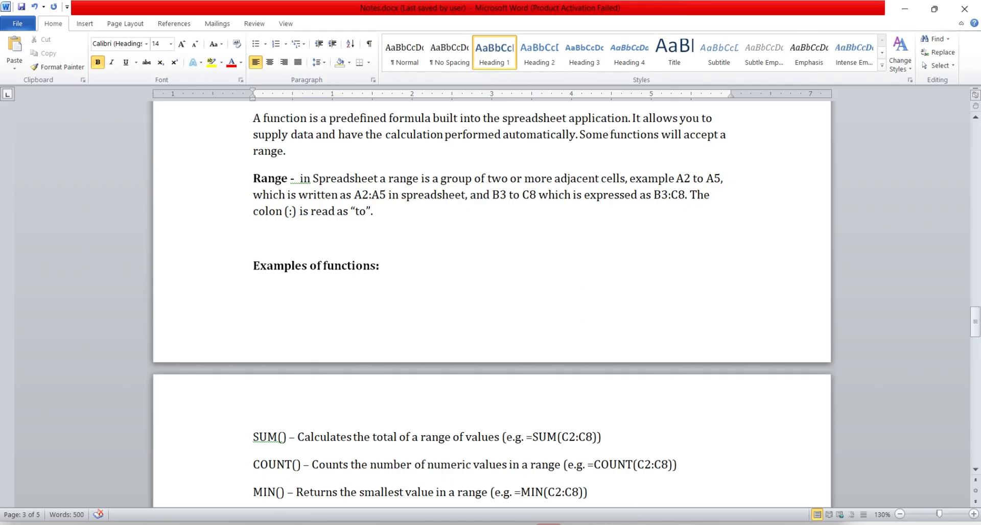
# Step: Switch to the Excel workbook and highlight the range of cells from A2 to A3
pyautogui.click(717, 524)
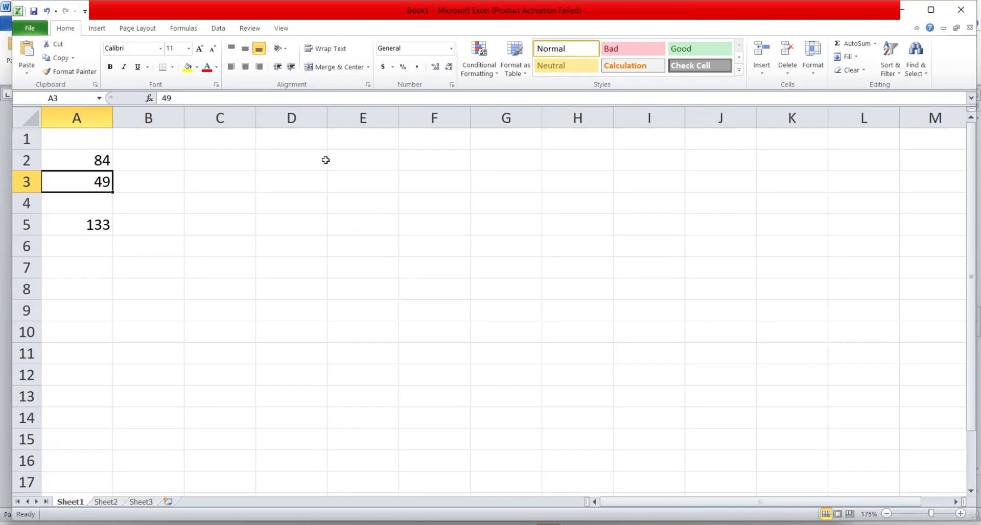
pyautogui.click(353, 154)
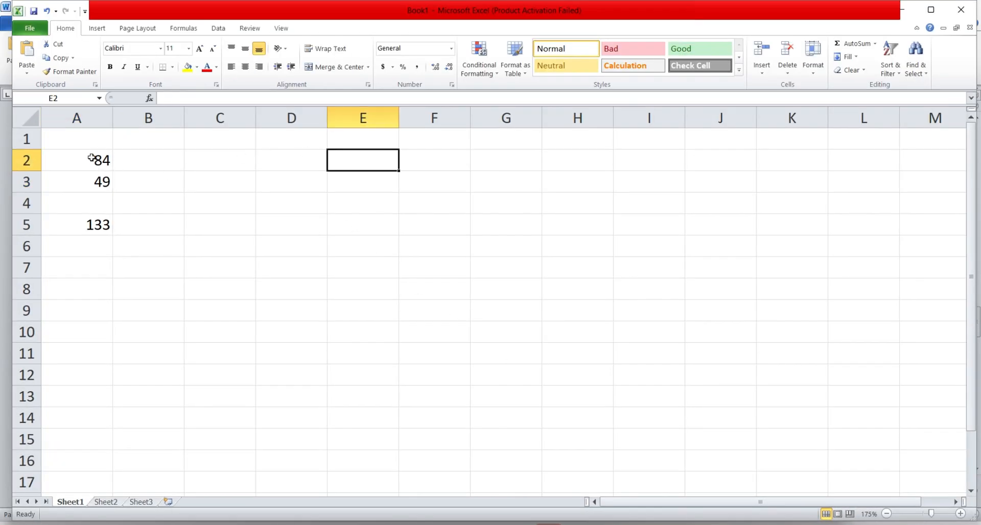
pyautogui.moveTo(90, 157); pyautogui.dragTo(83, 181)
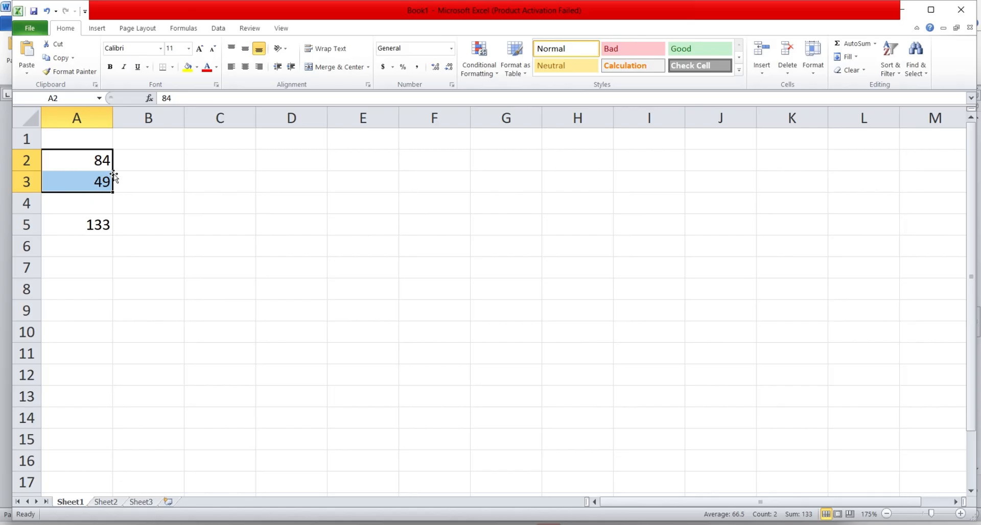
# Step: Enter the range notation A2:A3 as text in cell A7 and highlight the cells it refers to
pyautogui.click(74, 267)
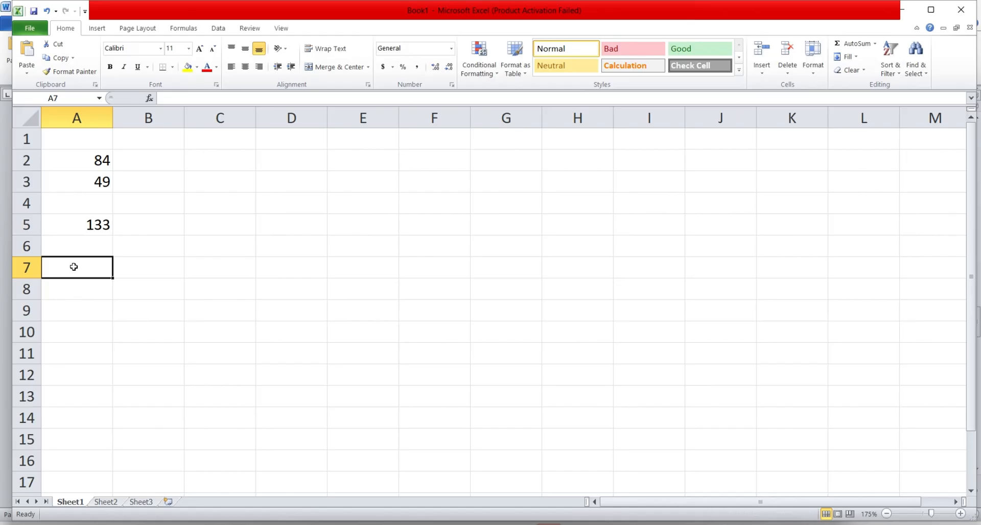
pyautogui.write('A2')
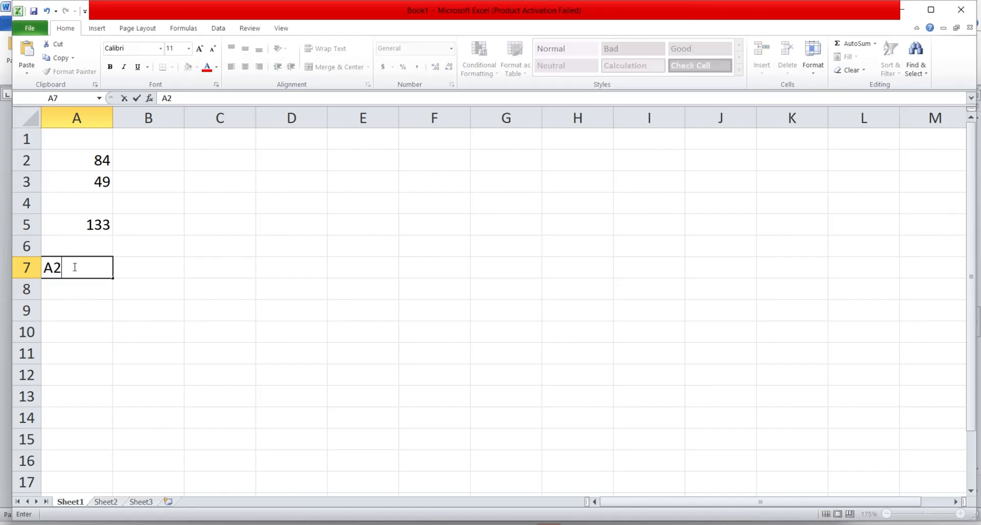
pyautogui.write(' to A')
pyautogui.write('3')
pyautogui.click(80, 268)
pyautogui.press('BackSpace')
pyautogui.press('BackSpace')
pyautogui.write(':')
pyautogui.press('Left')
pyautogui.press('BackSpace')
pyautogui.press('Right')
pyautogui.press('Right')
pyautogui.press('BackSpace')
pyautogui.press('Return')
pyautogui.moveTo(93, 160); pyautogui.dragTo(92, 176)
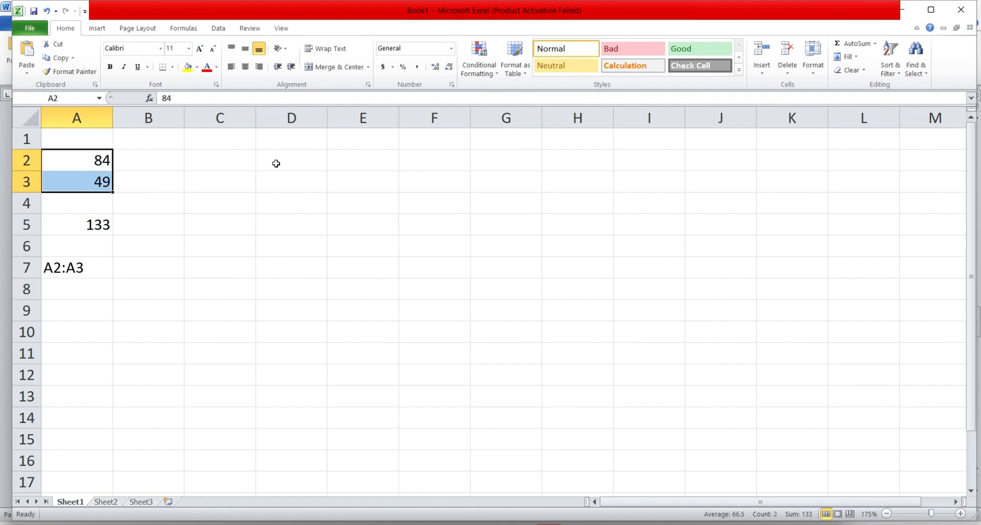
# Step: Fill the range C2:E7 with yellow and apply All Borders to it, then deselect the range
pyautogui.click(228, 161)
pyautogui.moveTo(228, 161); pyautogui.dragTo(381, 268)
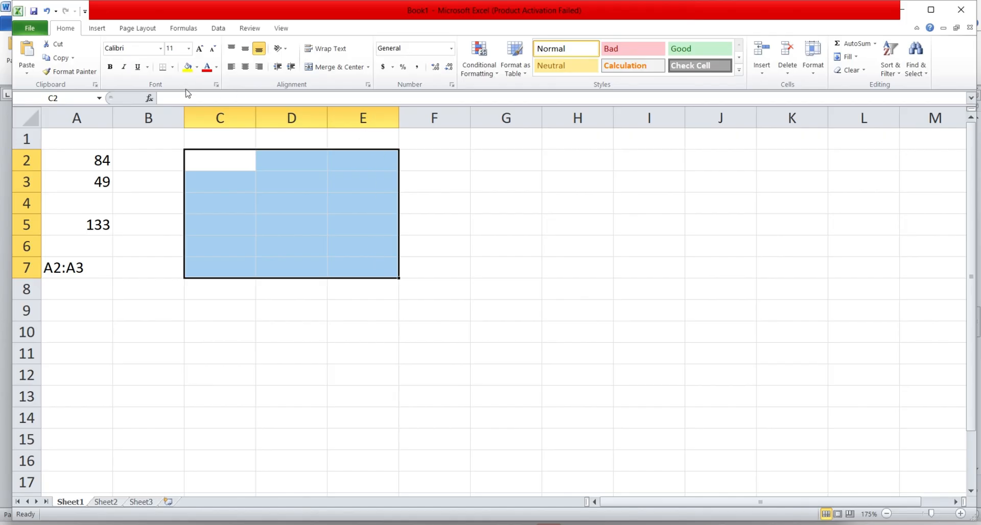
pyautogui.click(188, 68)
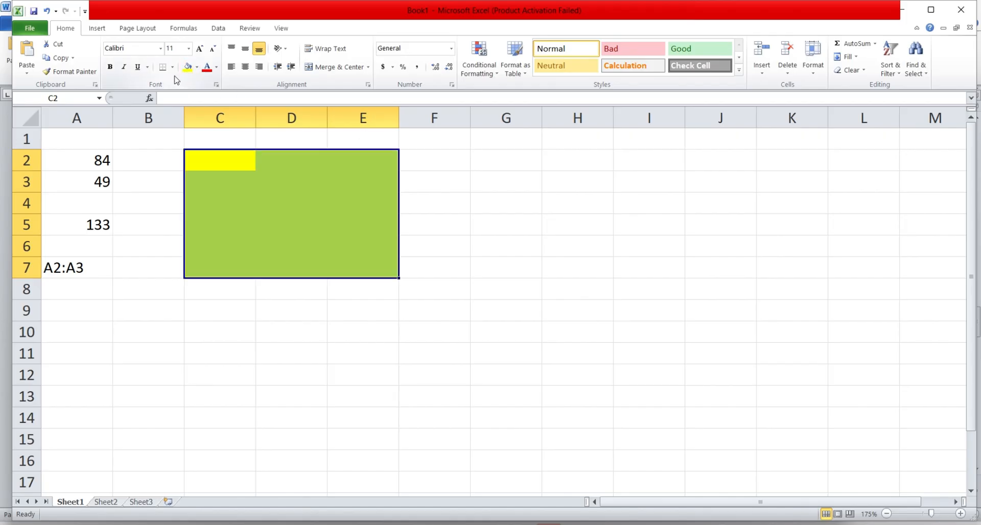
pyautogui.click(172, 69)
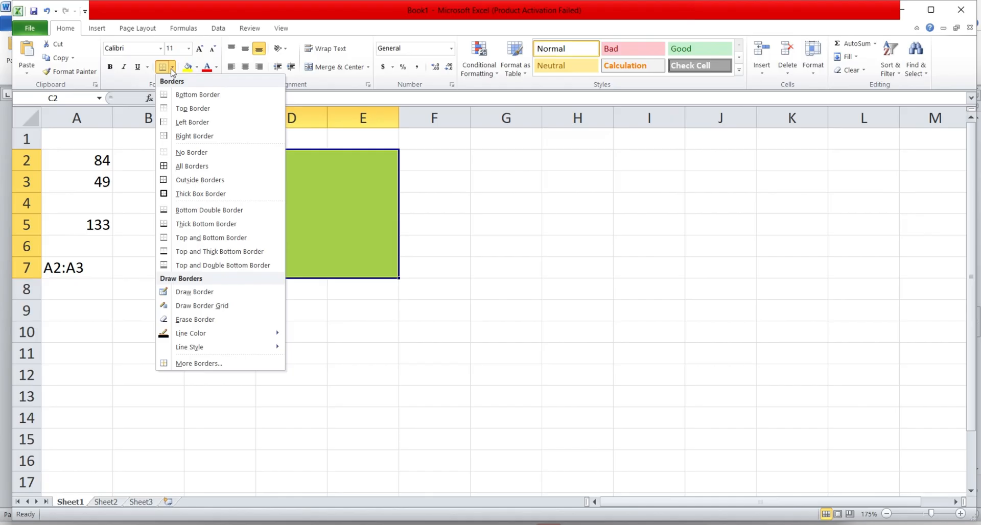
pyautogui.click(204, 166)
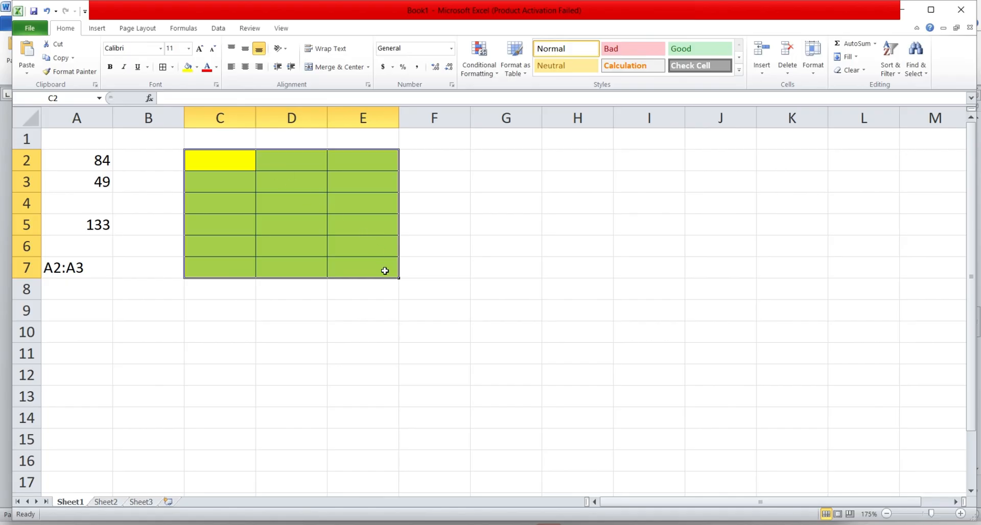
pyautogui.click(247, 311)
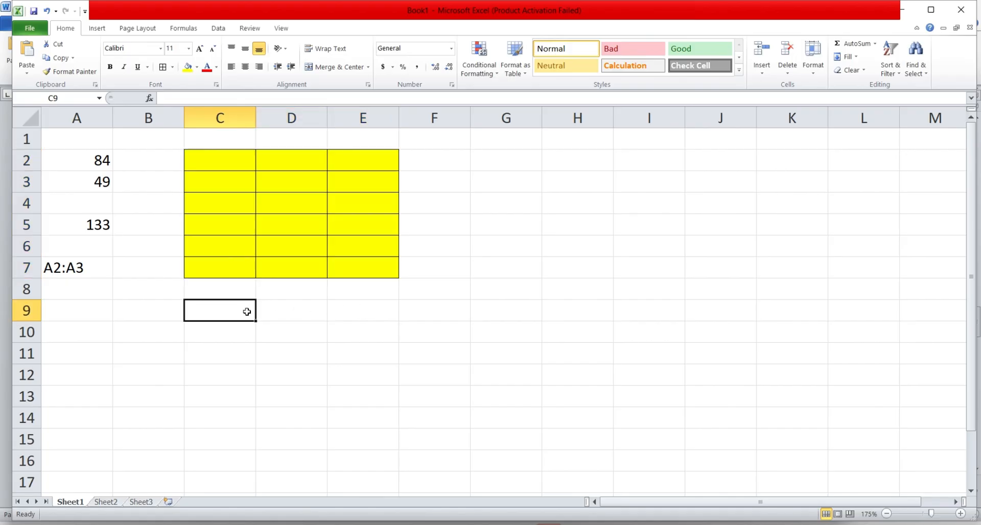
# Step: Enter the range notation C2:E7 as text in cell C9
pyautogui.write('C2')
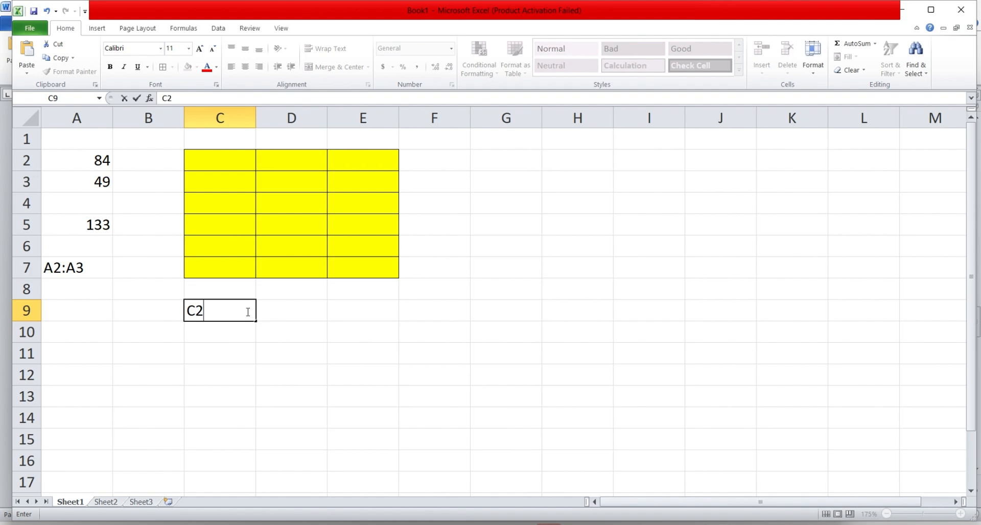
pyautogui.write(':E7')
pyautogui.press('Return')
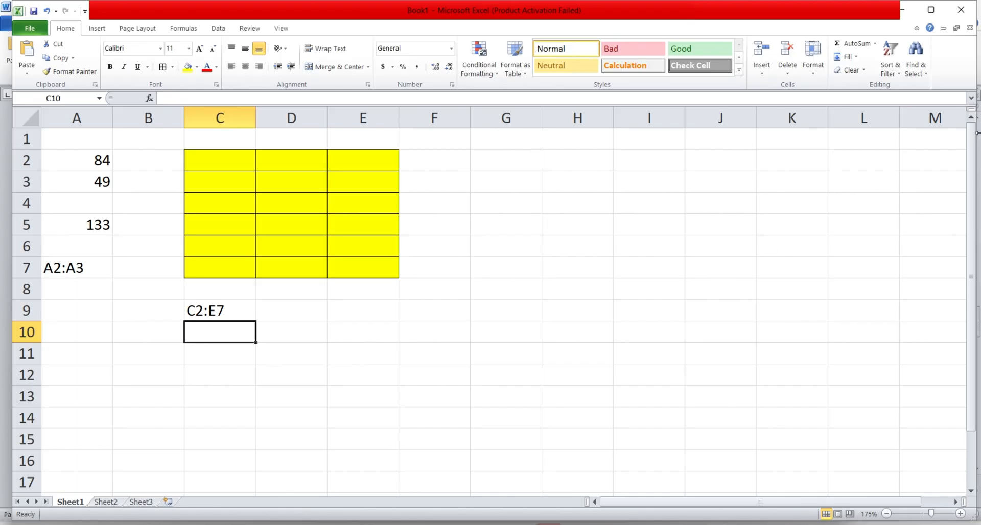
# Step: Switch to the Word notes and read the list of example functions from SUM to COUNTIF
pyautogui.click(906, 14)
pyautogui.scroll(-3, 660, 270)
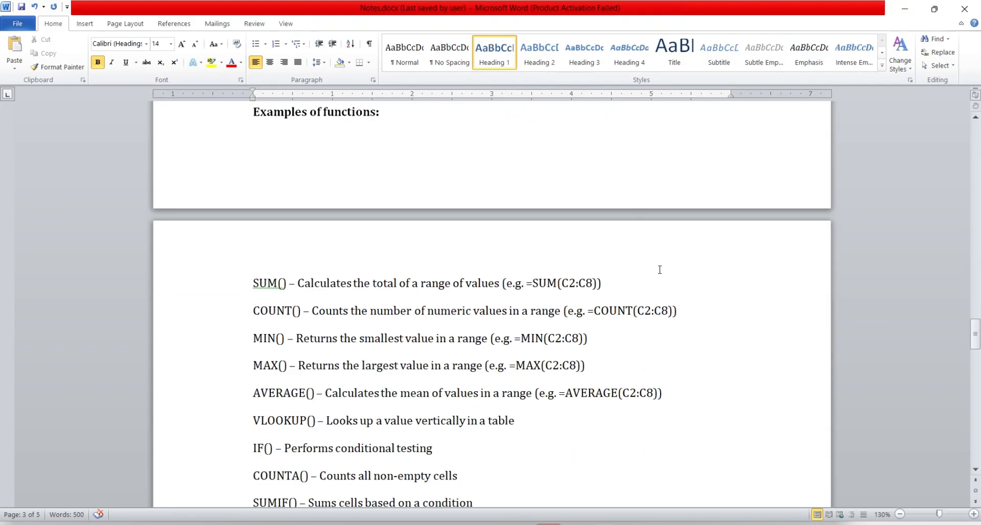
pyautogui.scroll(-2, 660, 269)
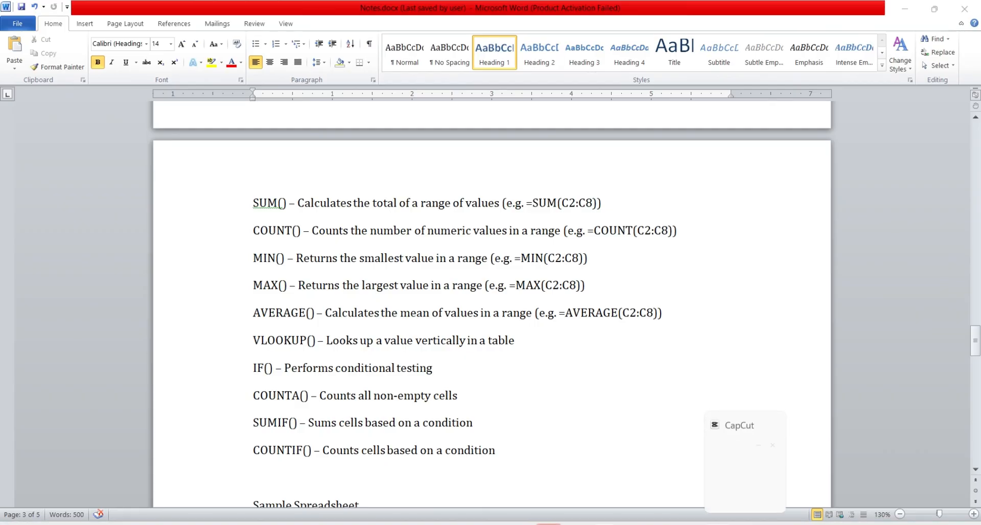
# Step: Switch to the Excel workbook and replace the formula in cell A5 with =SUM(A2:A3)
pyautogui.click(617, 524)
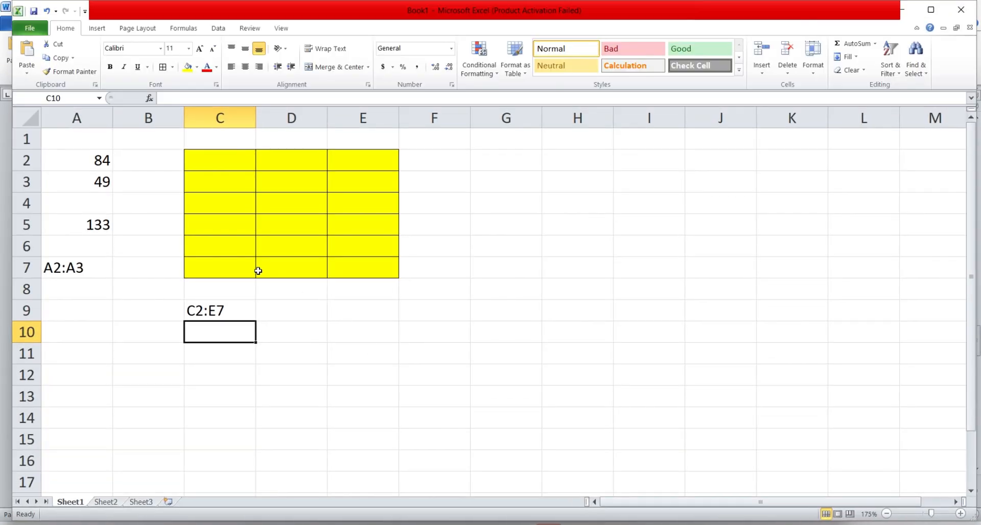
pyautogui.click(73, 226)
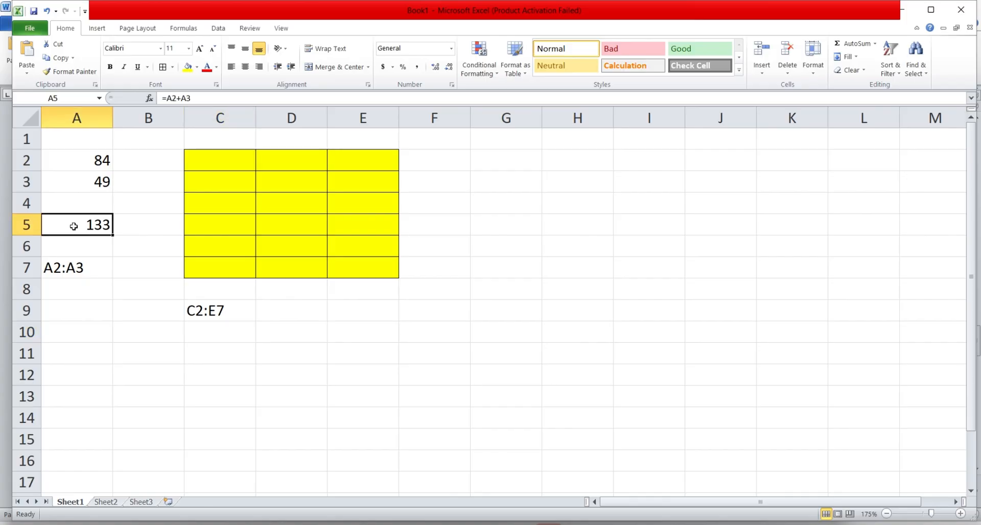
pyautogui.doubleClick(73, 227)
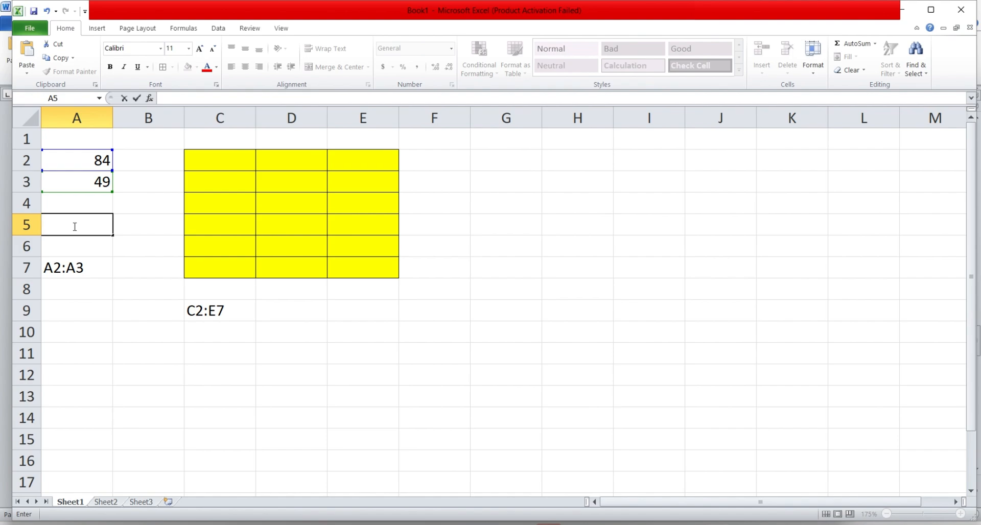
pyautogui.write('=su')
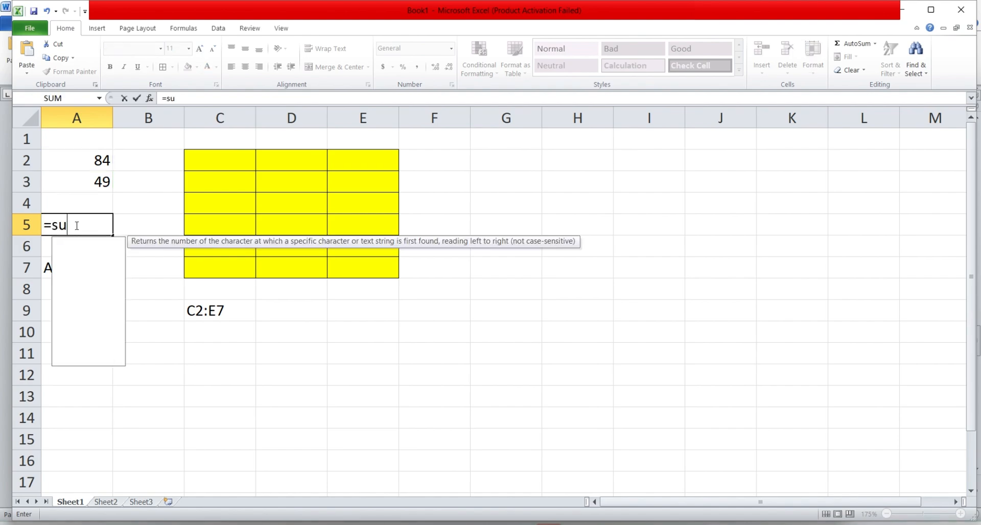
pyautogui.write('m(')
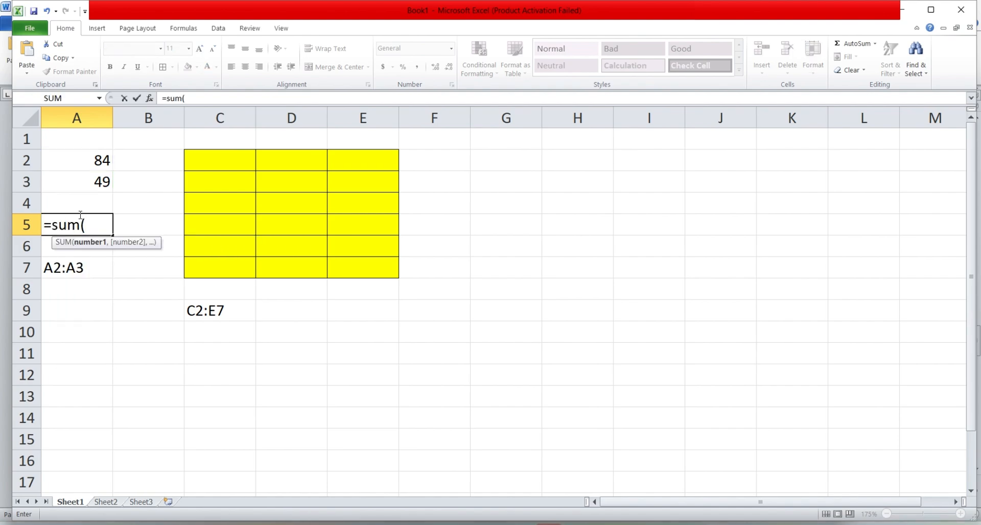
pyautogui.moveTo(104, 161); pyautogui.dragTo(98, 180)
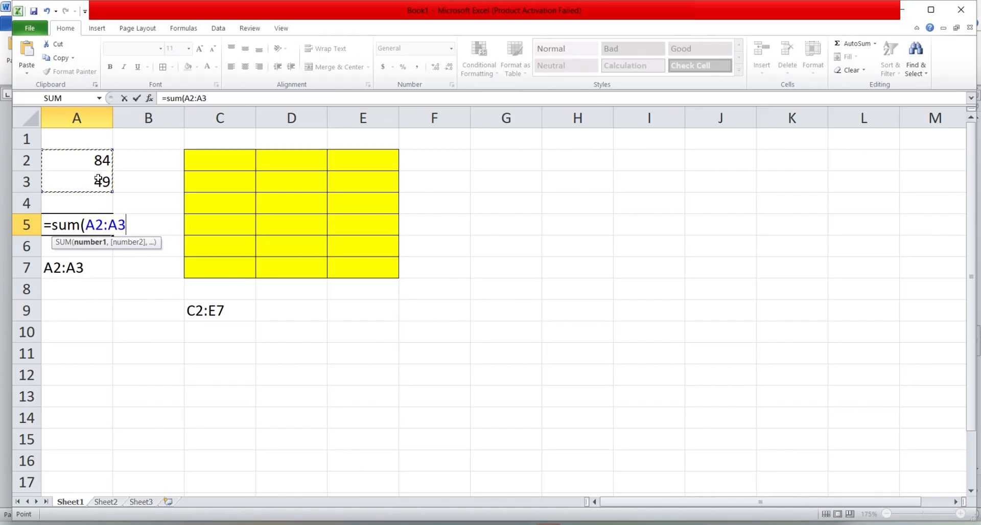
pyautogui.write(')')
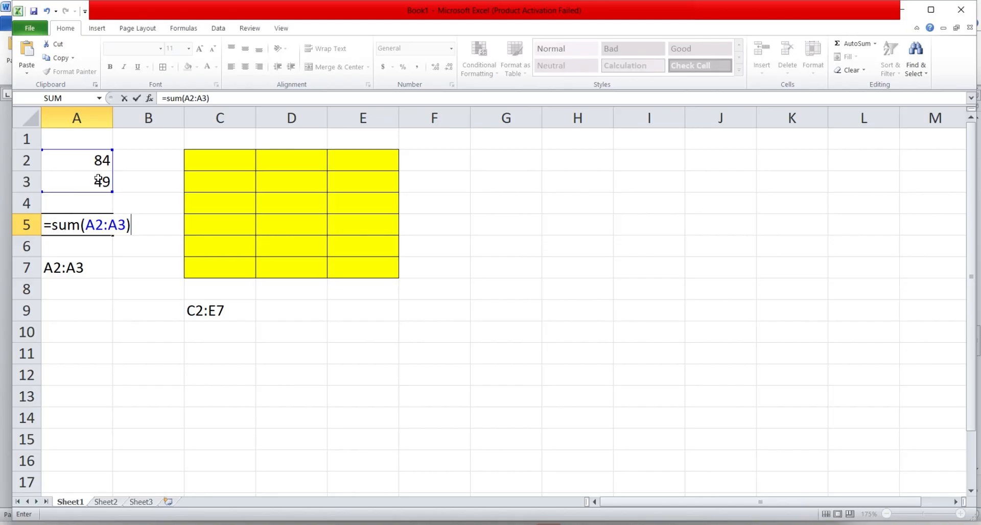
pyautogui.press('Return')
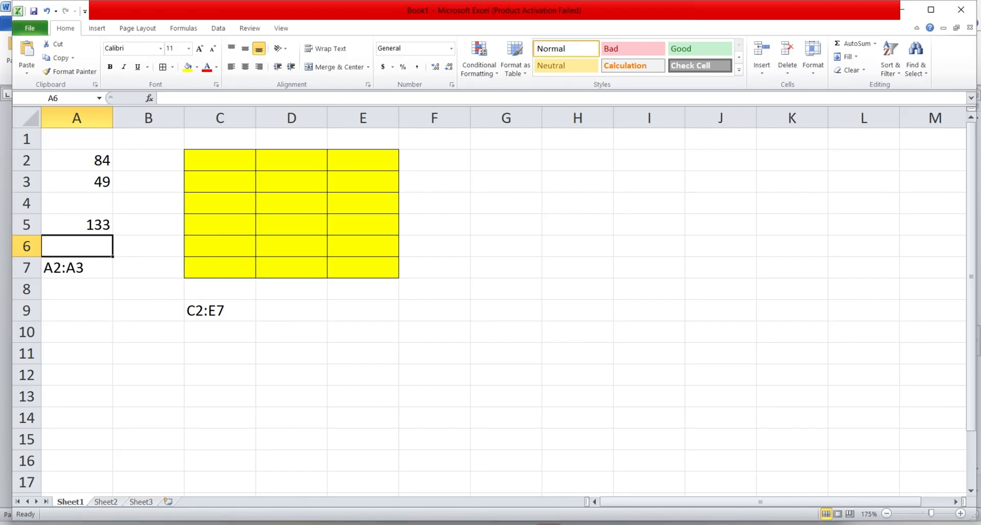
# Step: Return to the Word notes and review the description of the COUNT function
pyautogui.moveTo(717, 524)
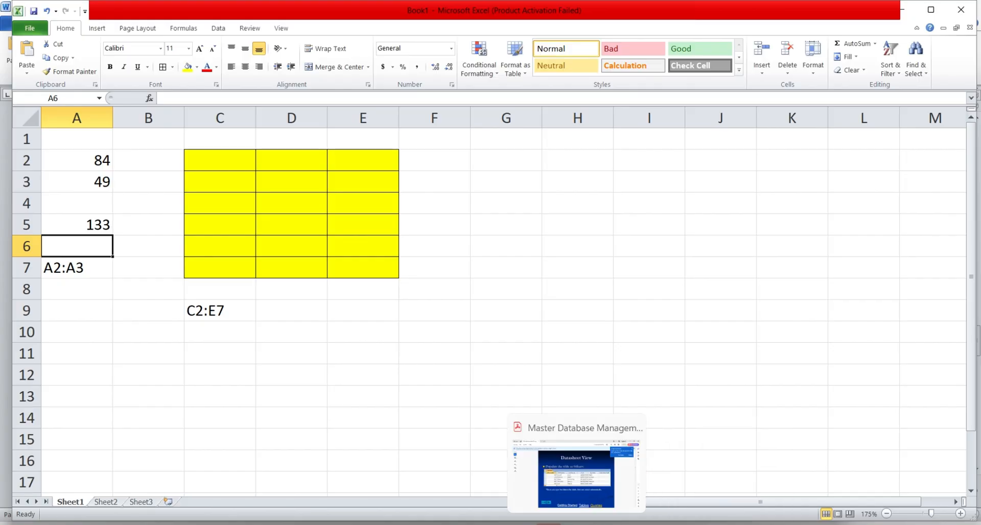
pyautogui.click(604, 524)
pyautogui.click(532, 484)
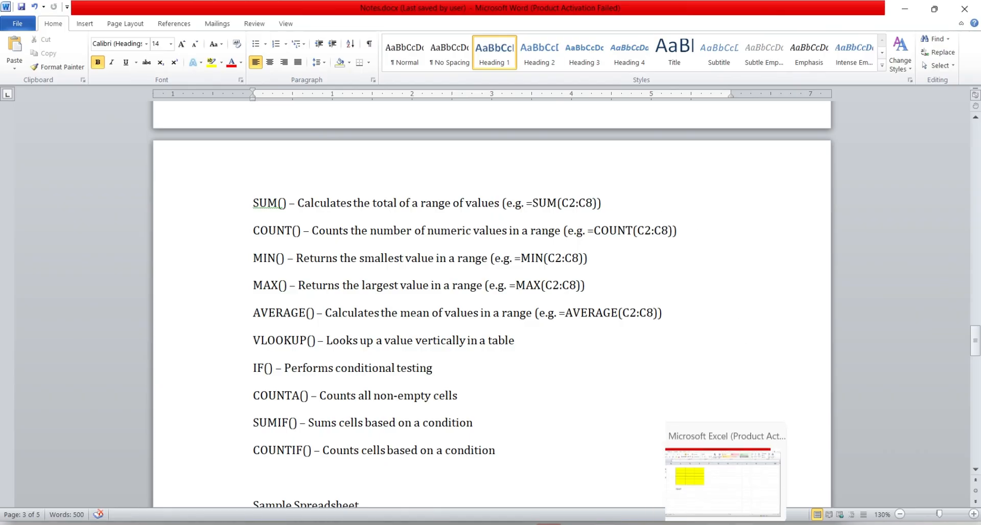
# Step: Switch to the Excel workbook and enter the formula =COUNT(A2:A3) in cell A9
pyautogui.click(717, 524)
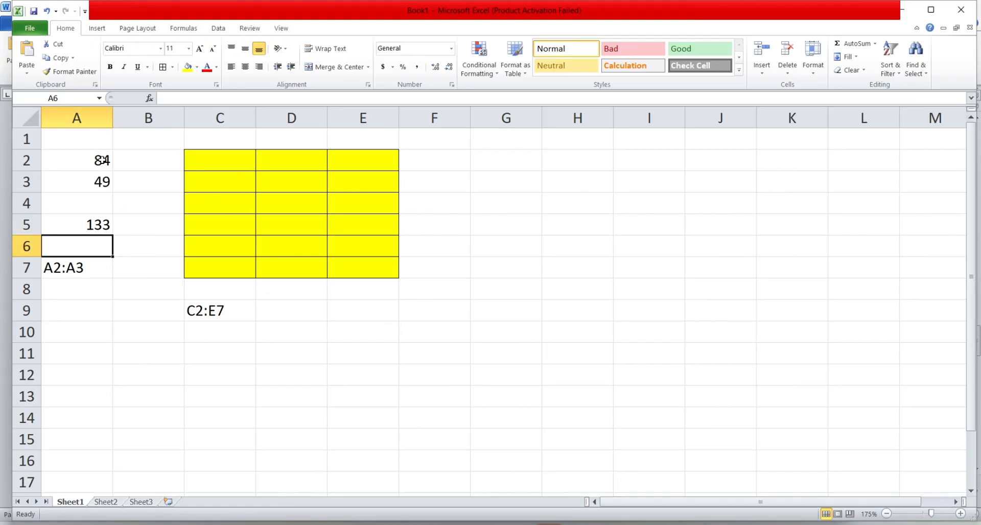
pyautogui.click(74, 303)
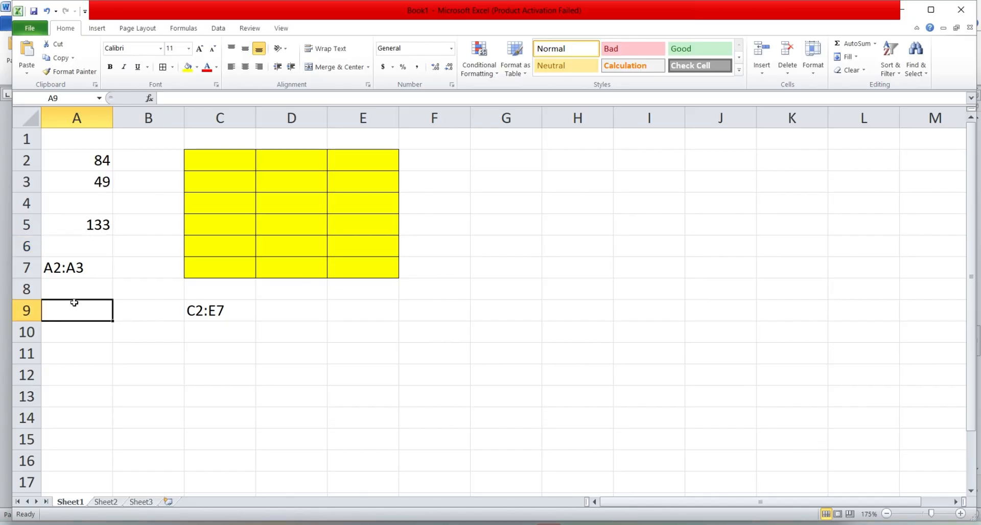
pyautogui.write('=co')
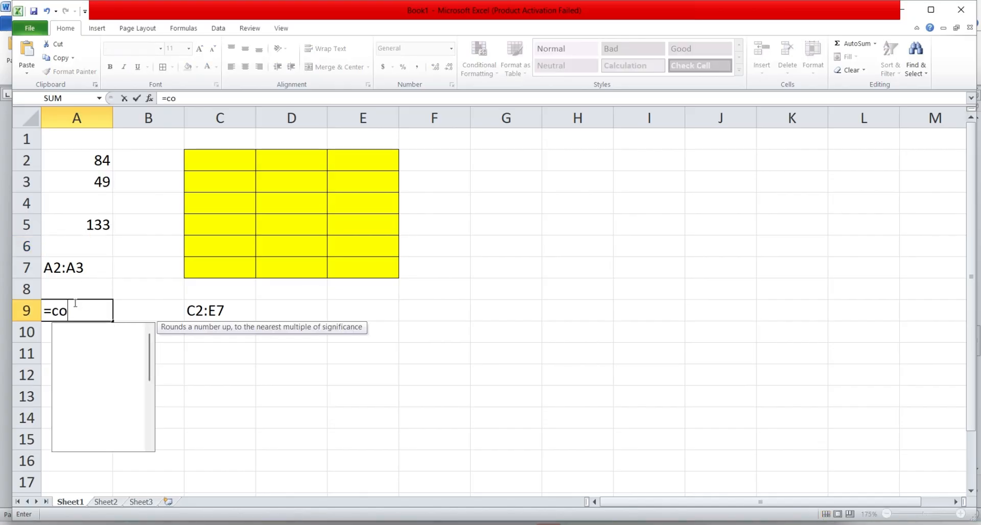
pyautogui.write('unt(')
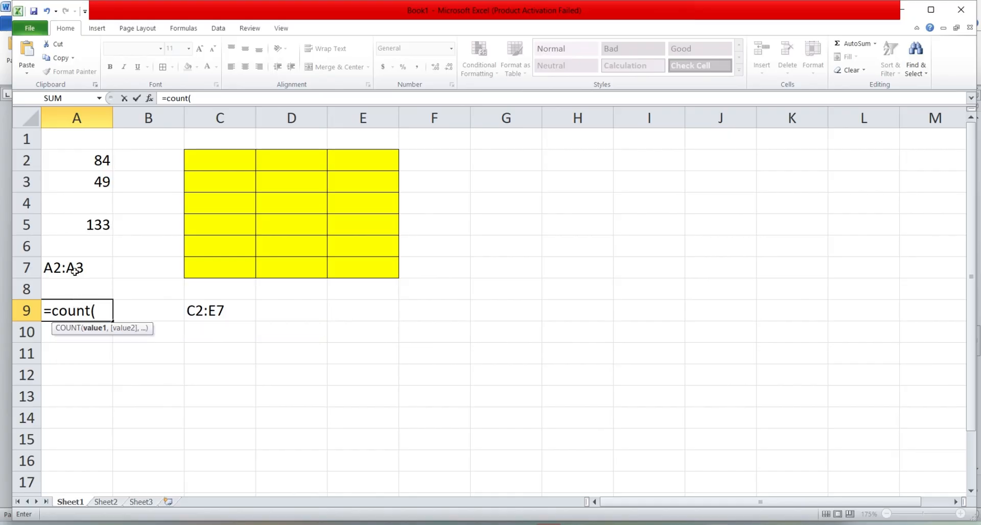
pyautogui.moveTo(104, 150); pyautogui.dragTo(98, 180)
pyautogui.write(')')
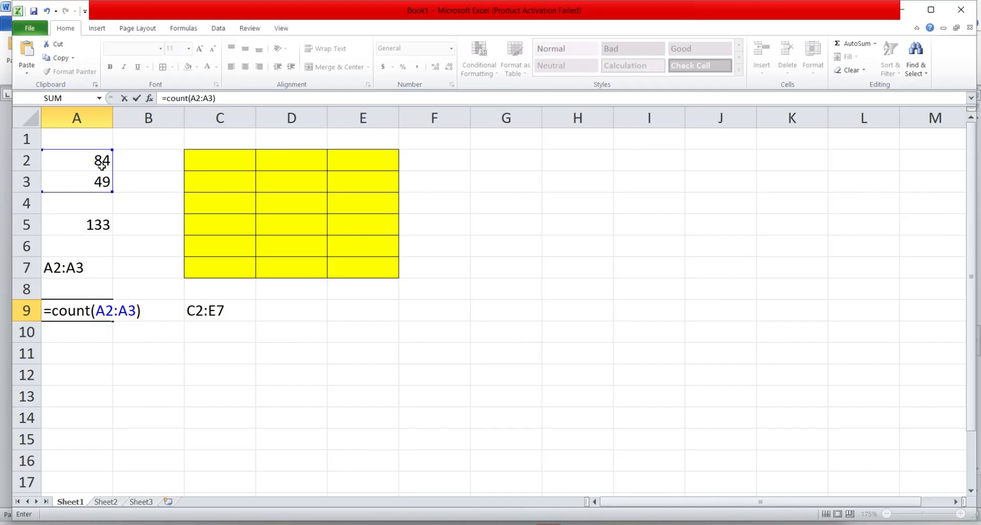
# Step: Highlight cells A1 to A3, change the formula in A9 to =COUNT(A1:A3), and reselect A9
pyautogui.moveTo(99, 138); pyautogui.dragTo(97, 180)
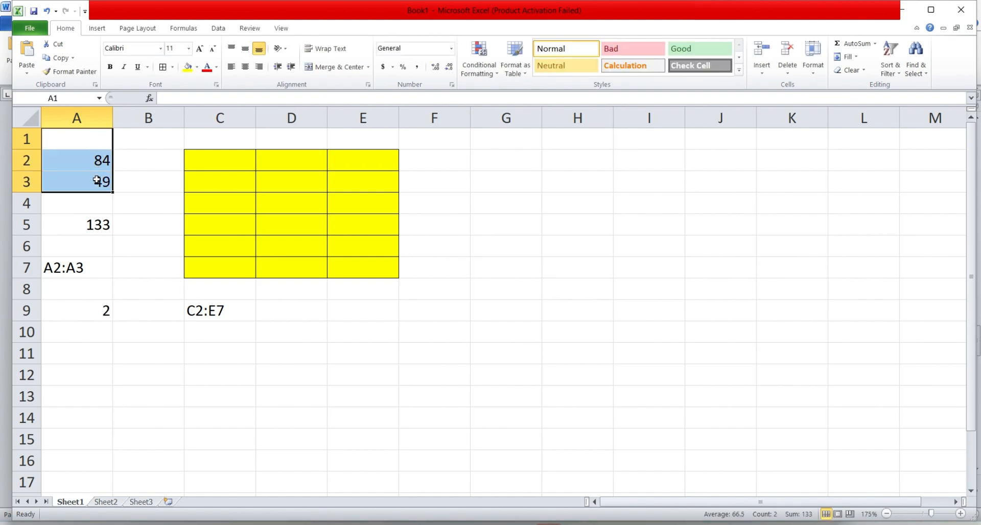
pyautogui.press('Return')
pyautogui.press('Return')
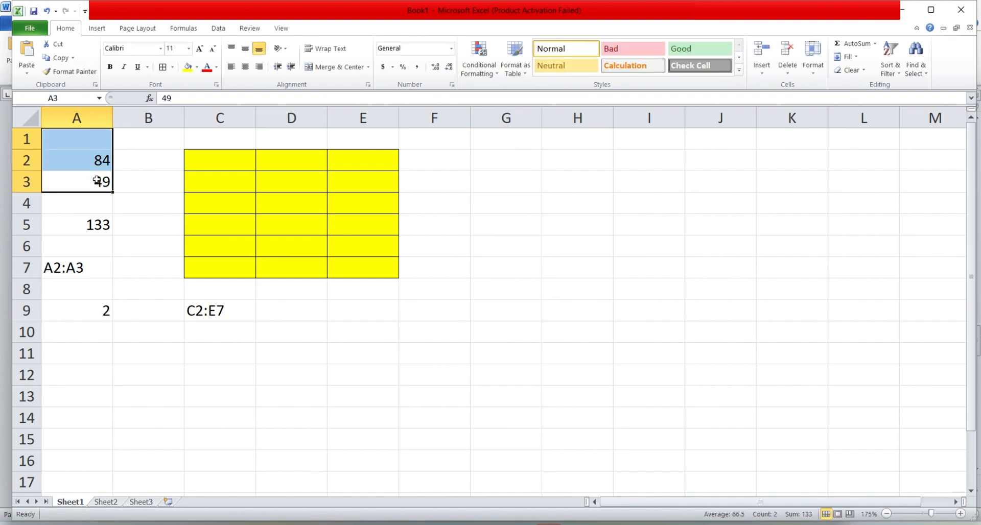
pyautogui.click(98, 306)
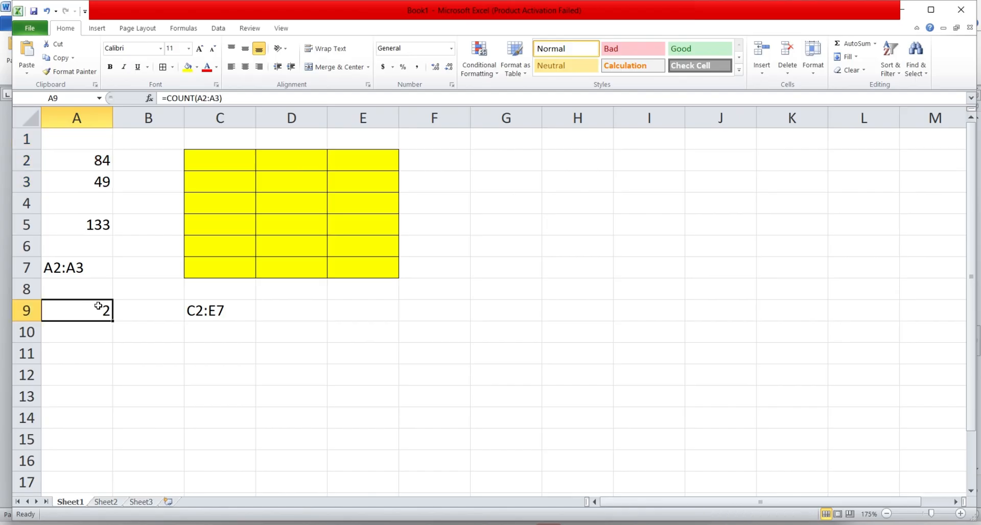
pyautogui.click(209, 98)
pyautogui.press('BackSpace')
pyautogui.write('1')
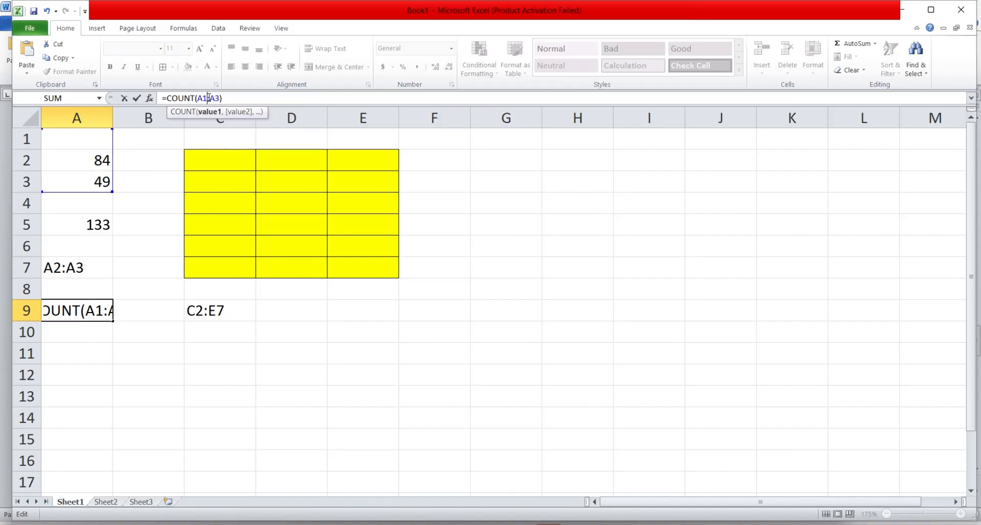
pyautogui.press('Return')
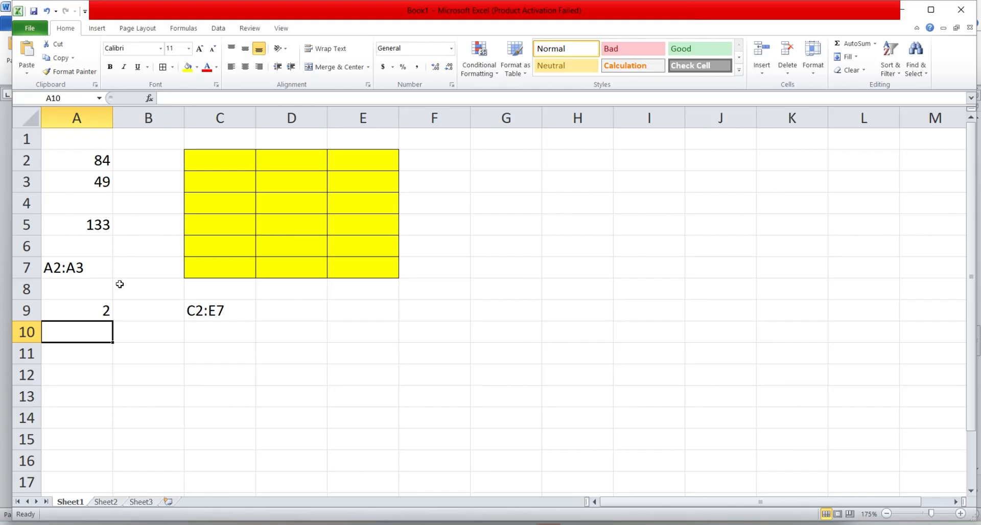
pyautogui.click(94, 309)
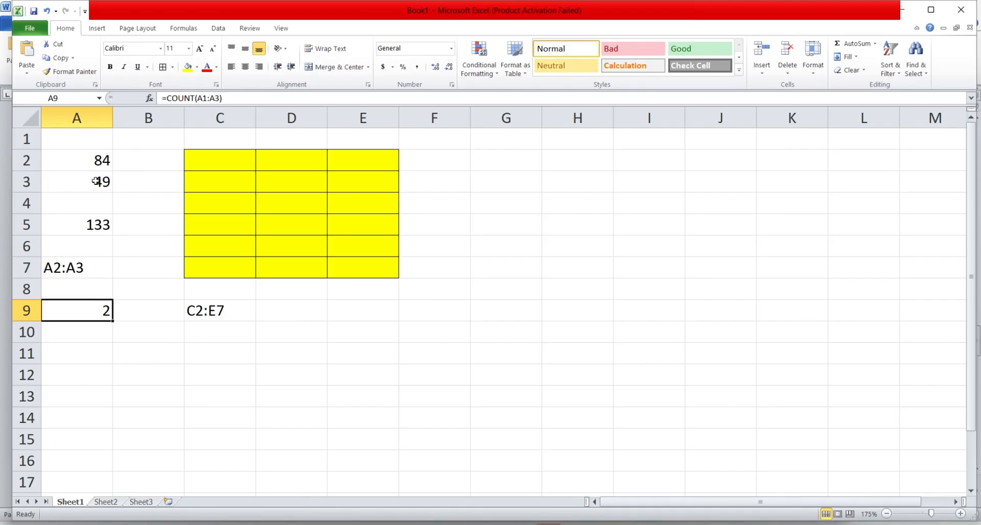
# Step: Fill the range A1:A3 with light tan and apply borders around its cells
pyautogui.moveTo(95, 181); pyautogui.dragTo(79, 134)
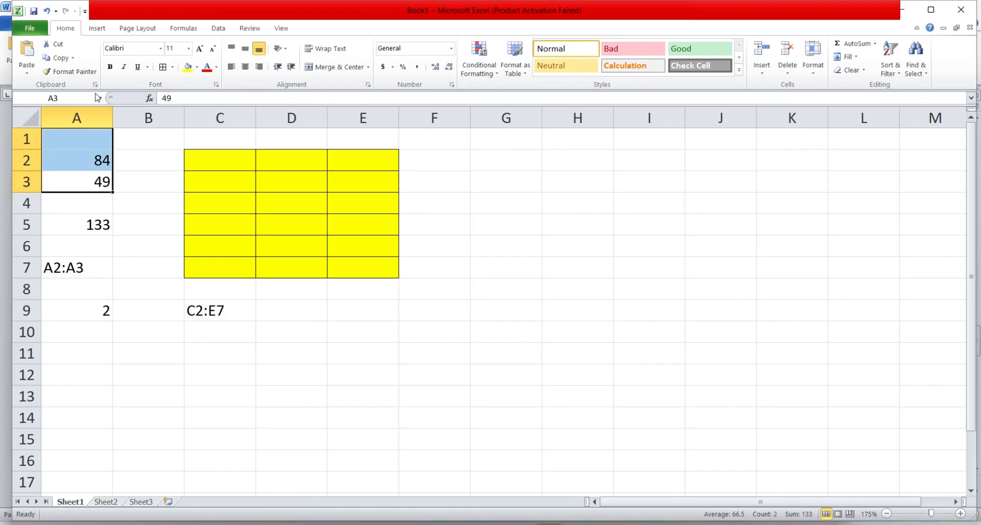
pyautogui.click(197, 69)
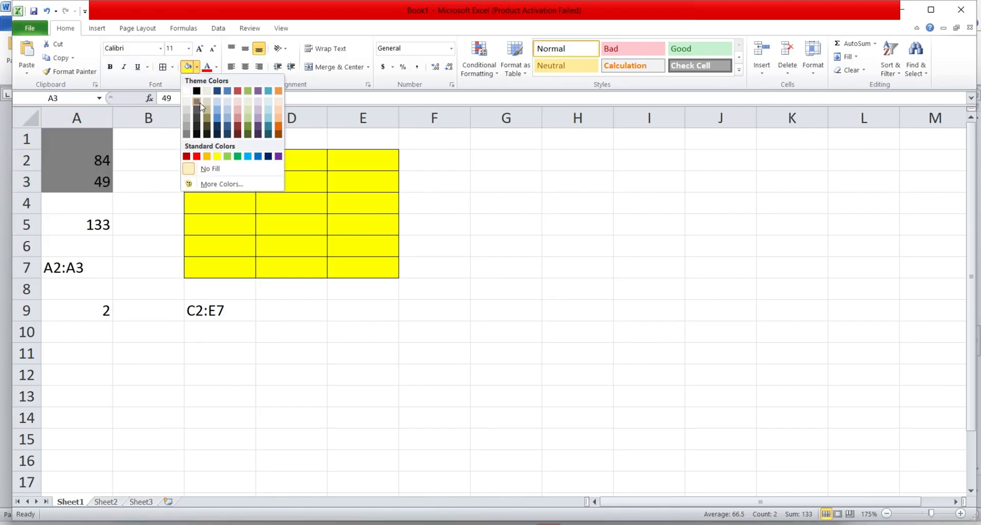
pyautogui.click(206, 92)
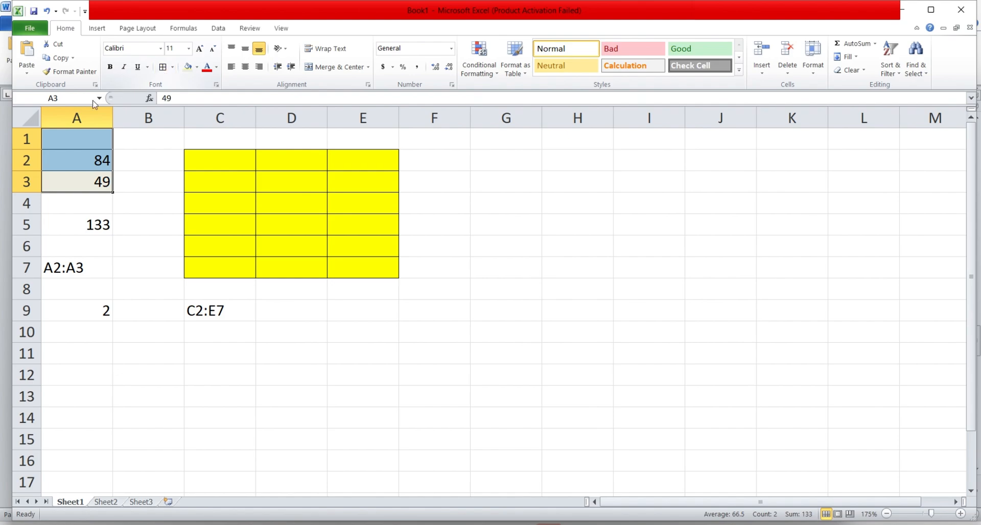
# Step: Enter the heading Grade in cell A1 and select that cell again
pyautogui.click(56, 138)
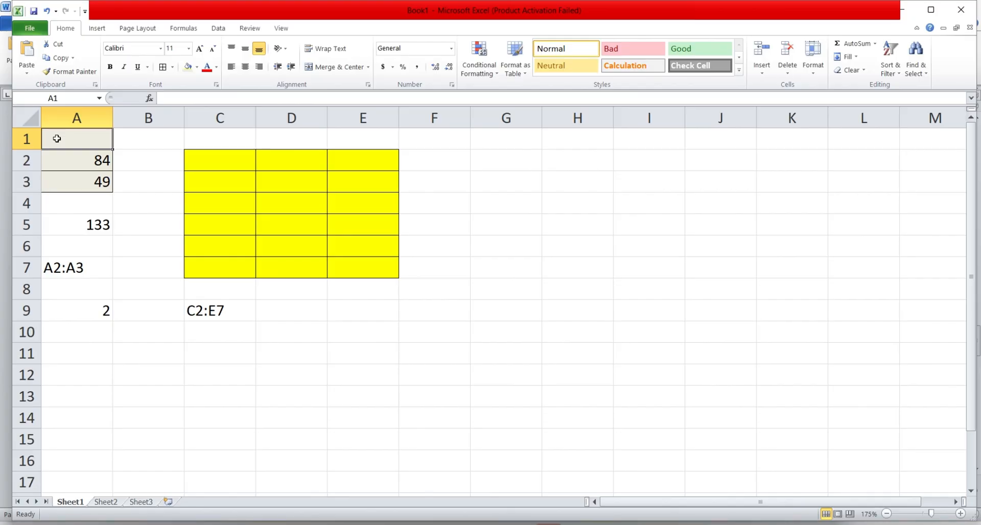
pyautogui.write('Grade')
pyautogui.press('Return')
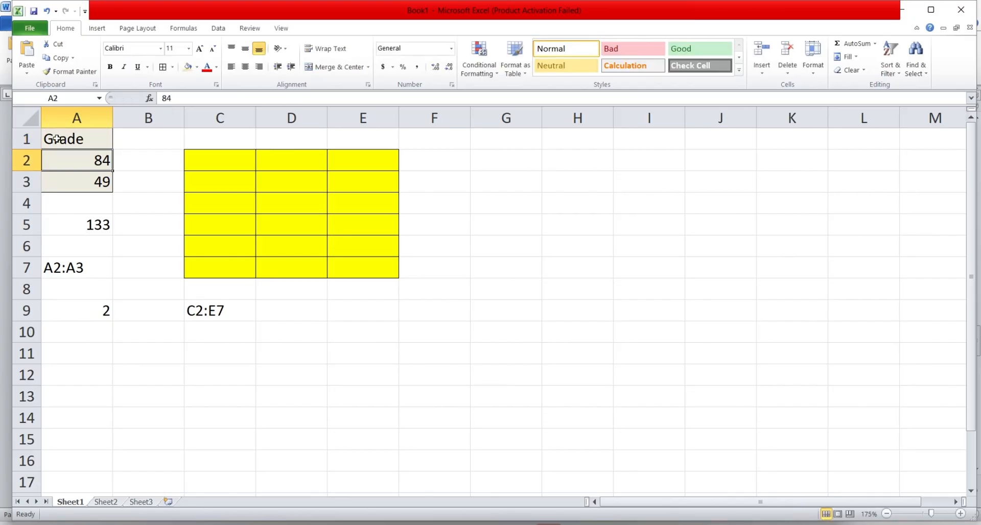
pyautogui.click(90, 140)
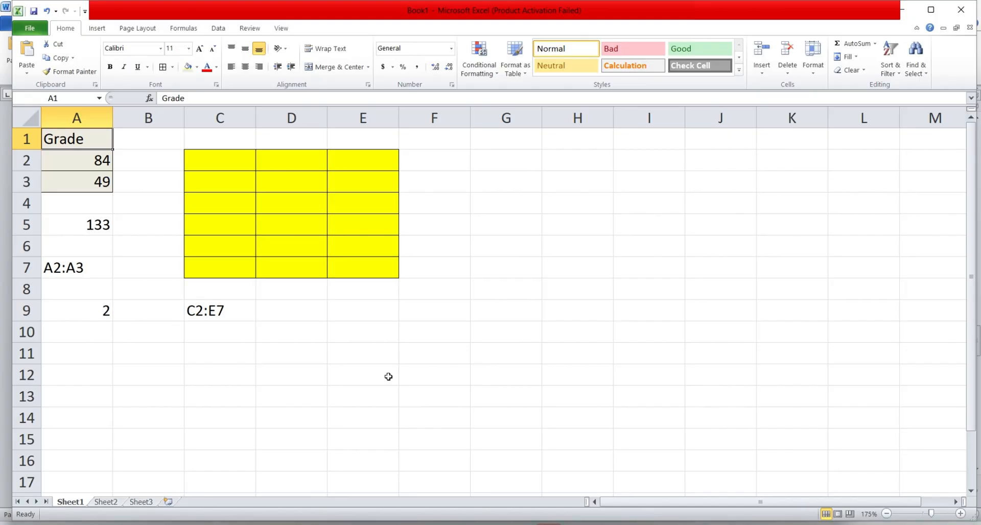
pyautogui.click(606, 500)
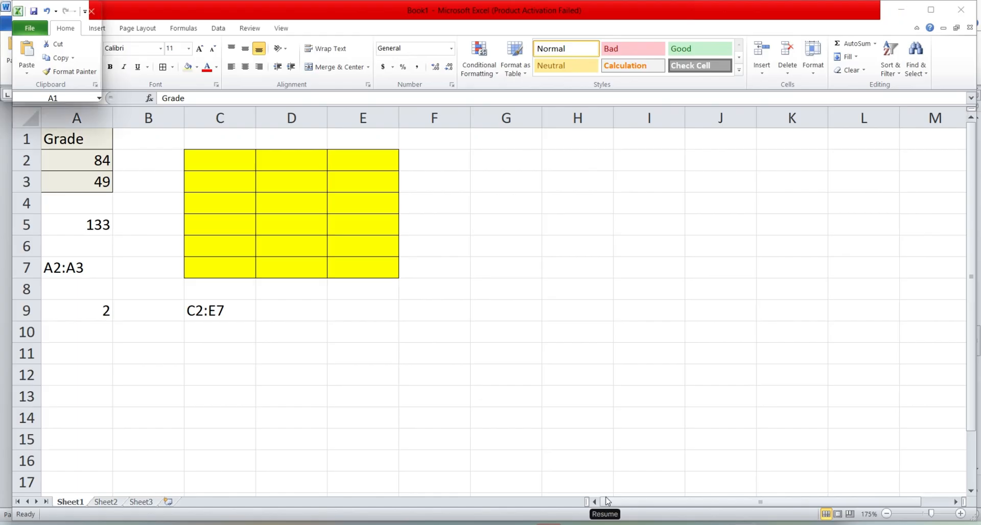
pyautogui.click(607, 500)
# Step: Enter a student's first name in each of cells B2 and B3, beside the two grades
pyautogui.click(151, 162)
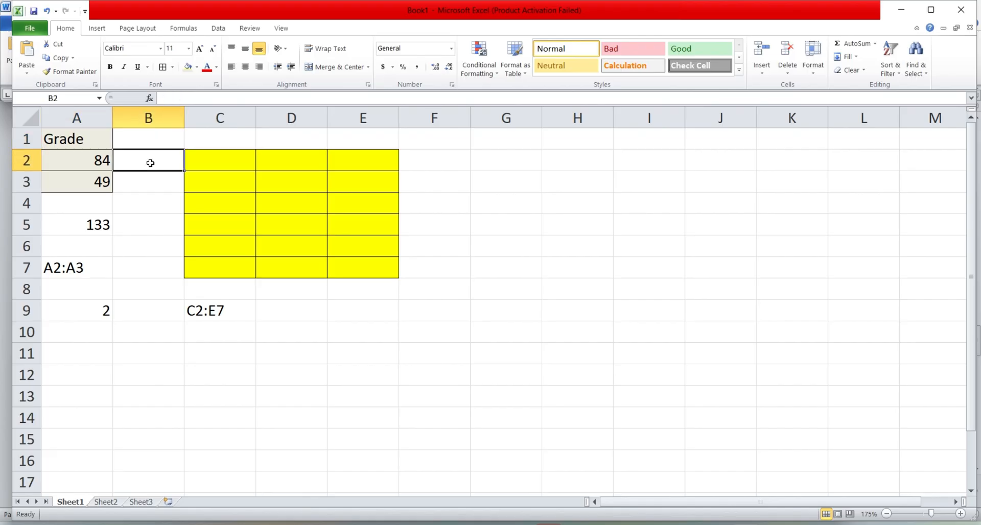
pyautogui.write('Kim')
pyautogui.press('Return')
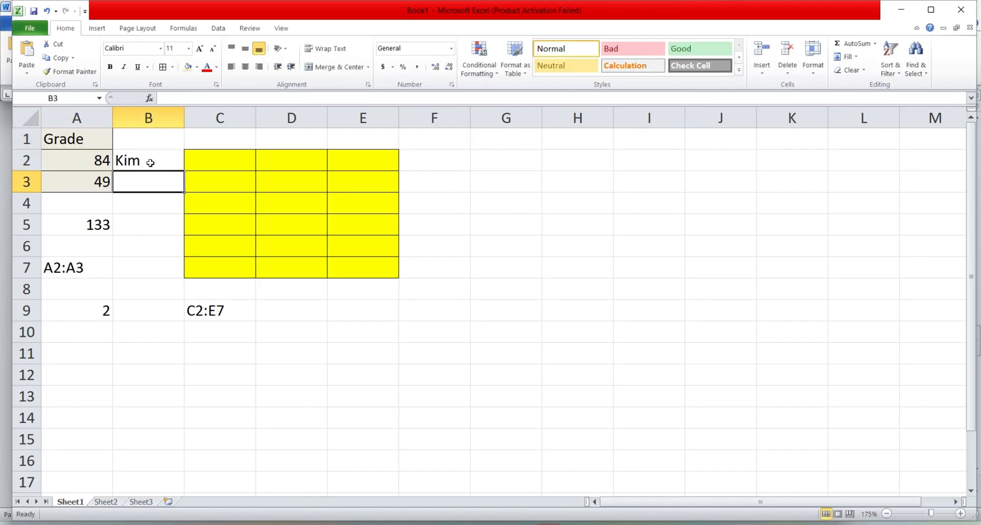
pyautogui.write('Kir')
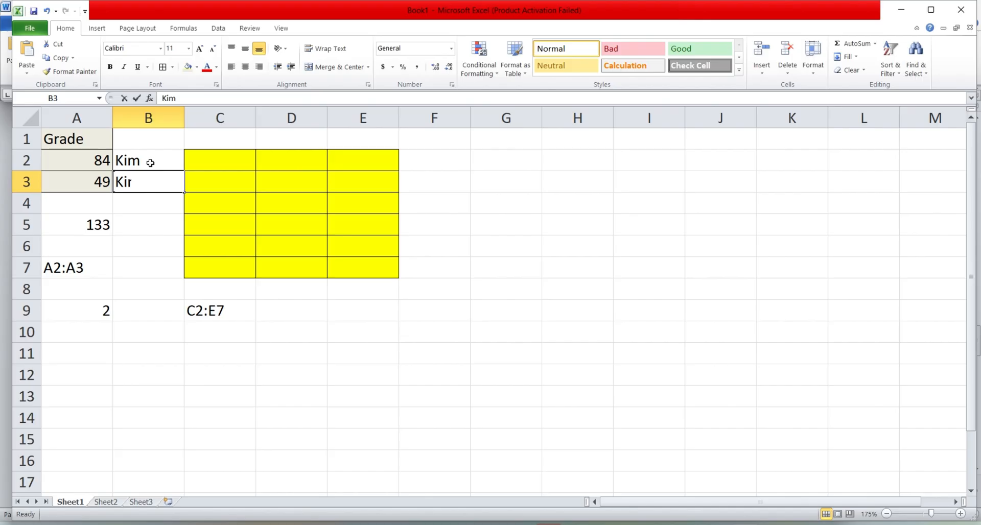
pyautogui.press('BackSpace')
pyautogui.press('BackSpace')
pyautogui.write('are')
pyautogui.press('BackSpace')
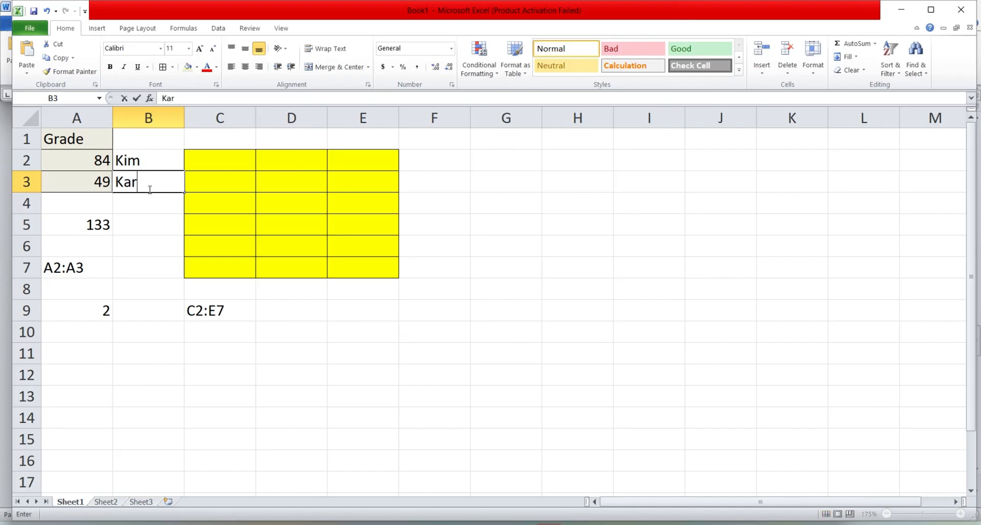
pyautogui.write('e')
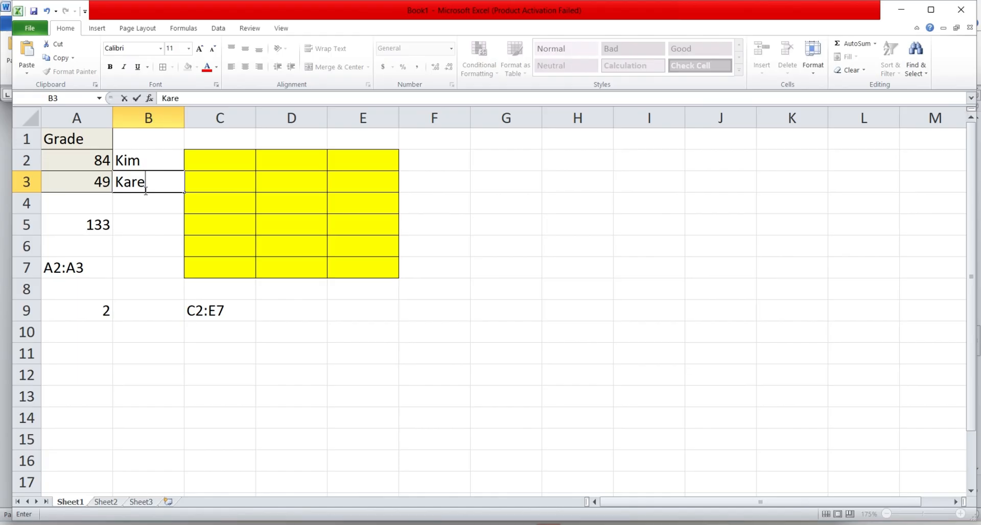
pyautogui.write('n')
pyautogui.press('Return')
# Step: Extend the list of students with a first name in each of cells B4 and B5
pyautogui.write('Leonar')
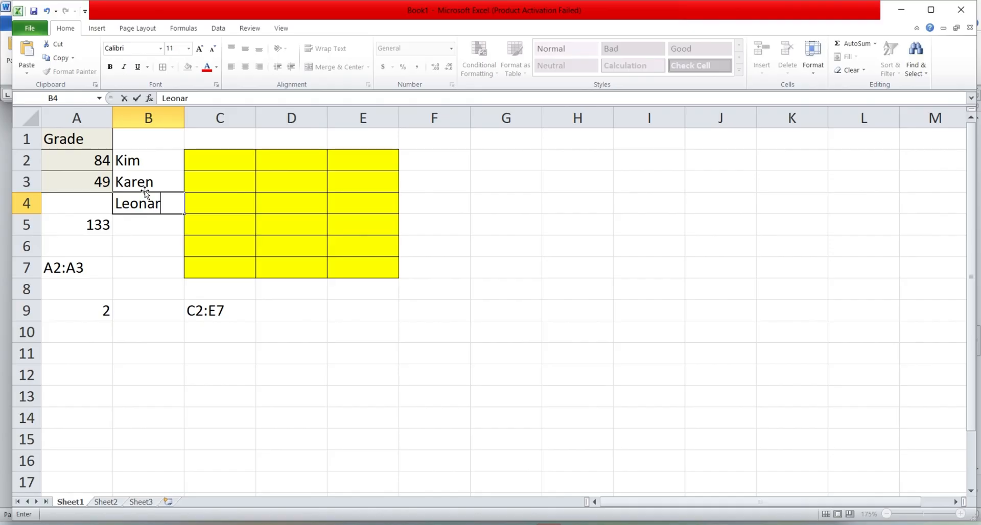
pyautogui.write('d')
pyautogui.press('Return')
pyautogui.write('M')
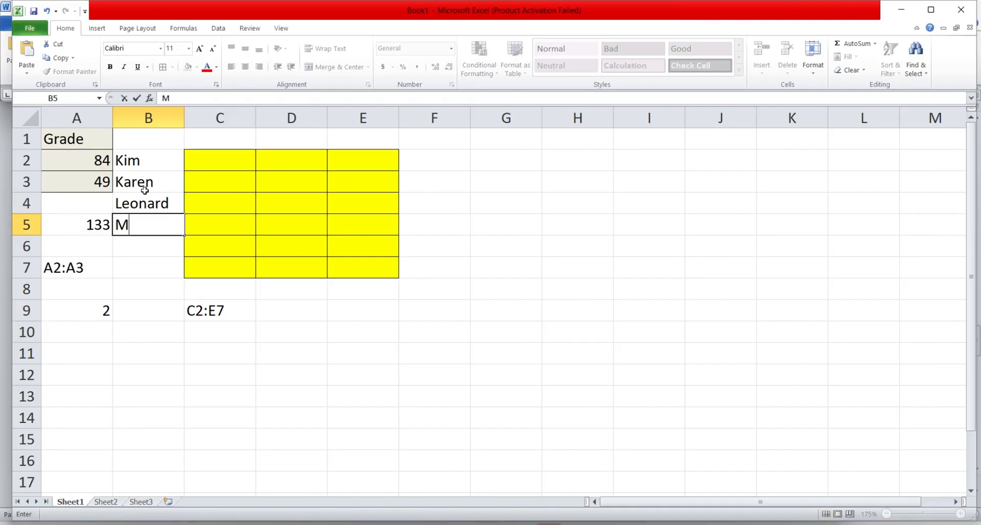
pyautogui.write('arlon')
pyautogui.press('Return')
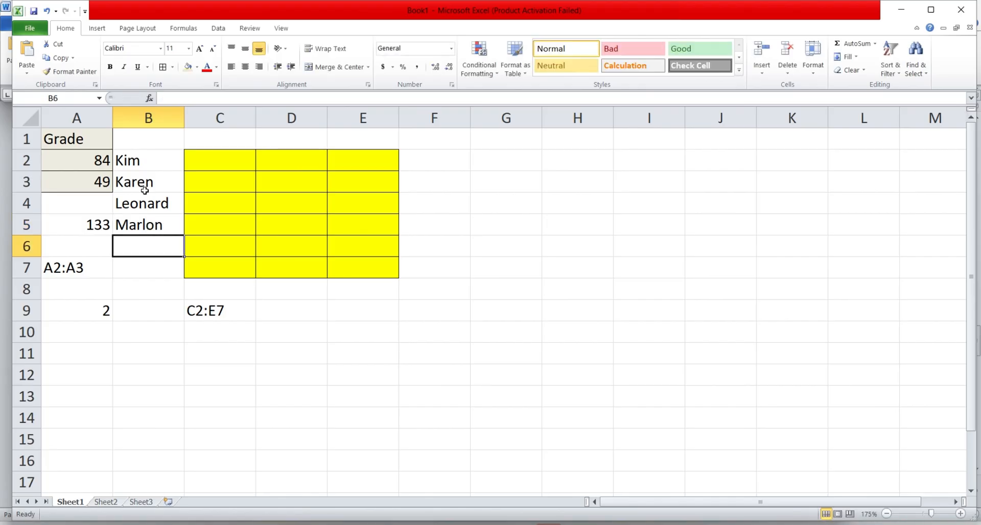
# Step: Enter the formula =COUNT(B2:B5) in cell B9, covering the list of names
pyautogui.press('Down')
pyautogui.press('Down')
pyautogui.press('Down')
pyautogui.press('Down')
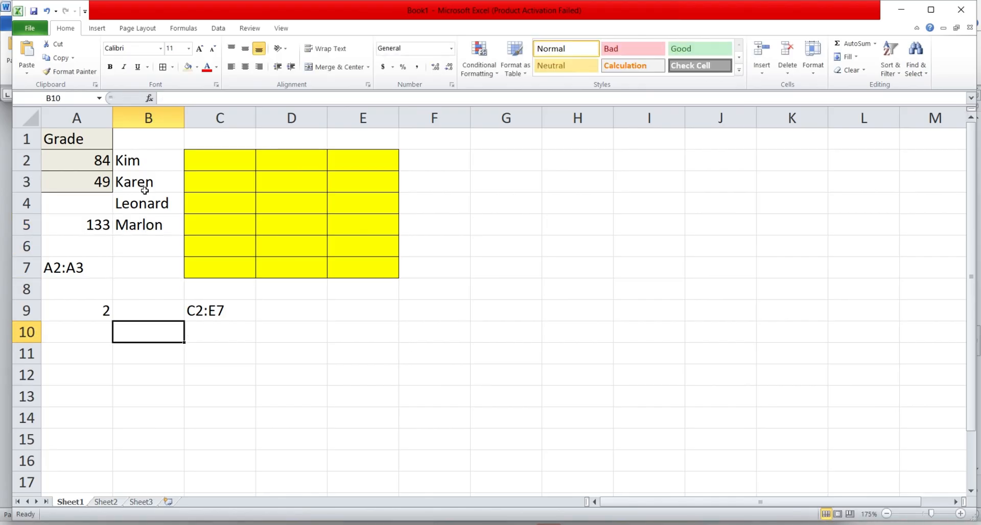
pyautogui.click(153, 314)
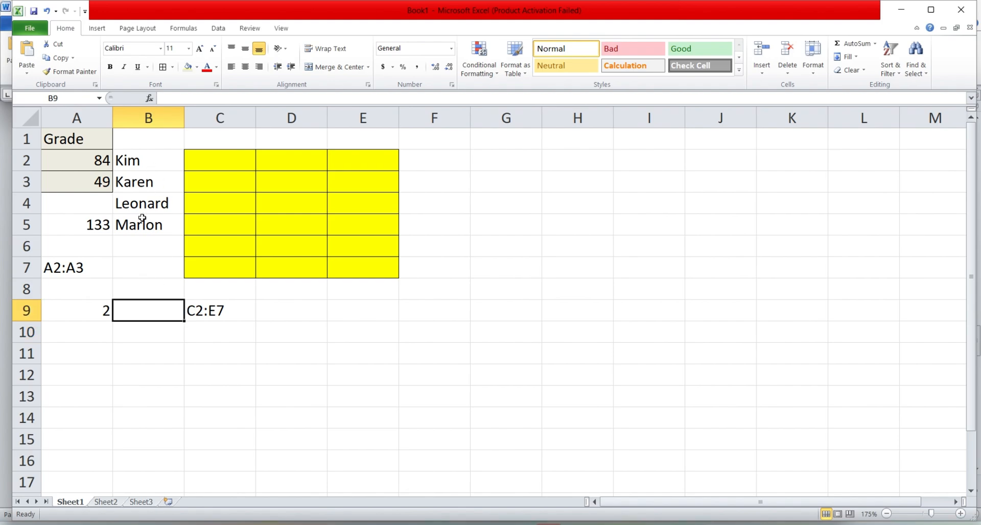
pyautogui.write('=s')
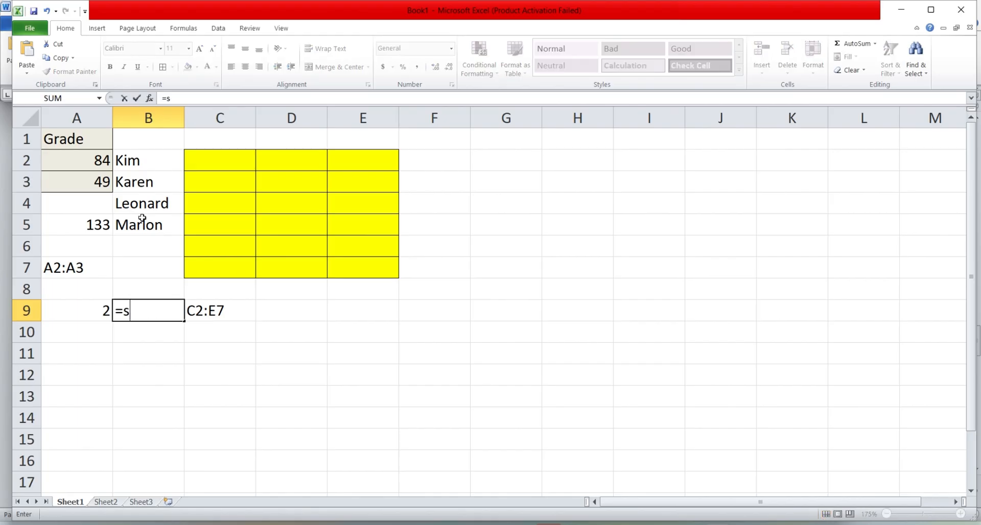
pyautogui.write('ount')
pyautogui.press('BackSpace')
pyautogui.press('BackSpace')
pyautogui.press('BackSpace')
pyautogui.press('BackSpace')
pyautogui.press('BackSpace')
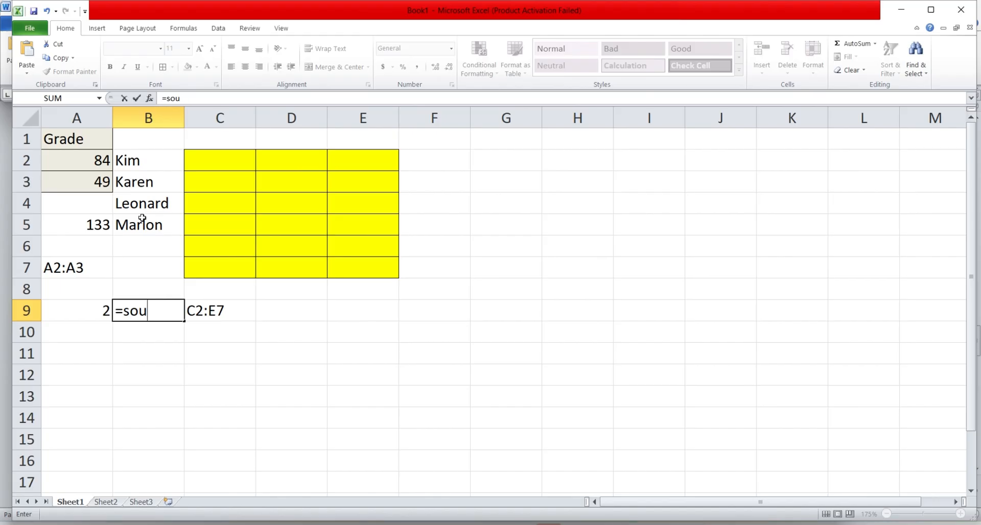
pyautogui.write('count(')
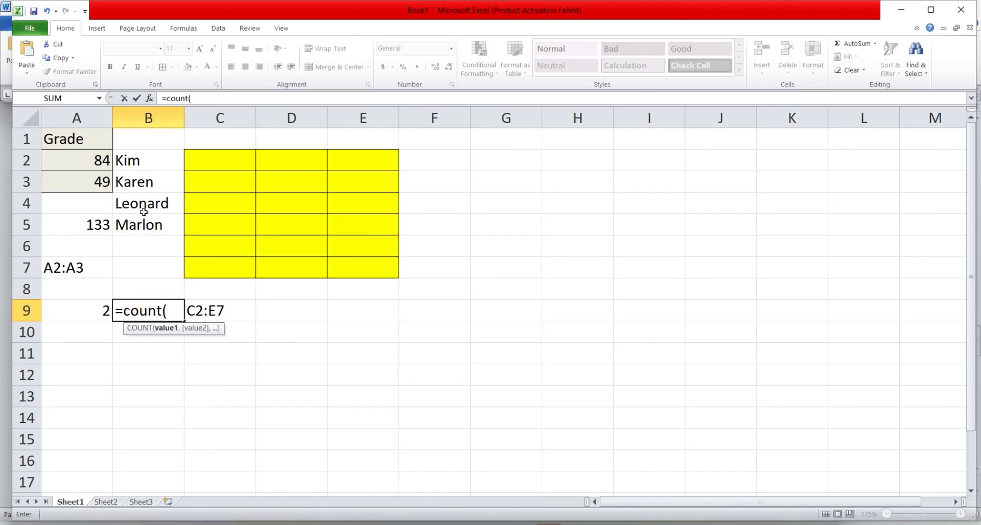
pyautogui.moveTo(144, 166); pyautogui.dragTo(142, 223)
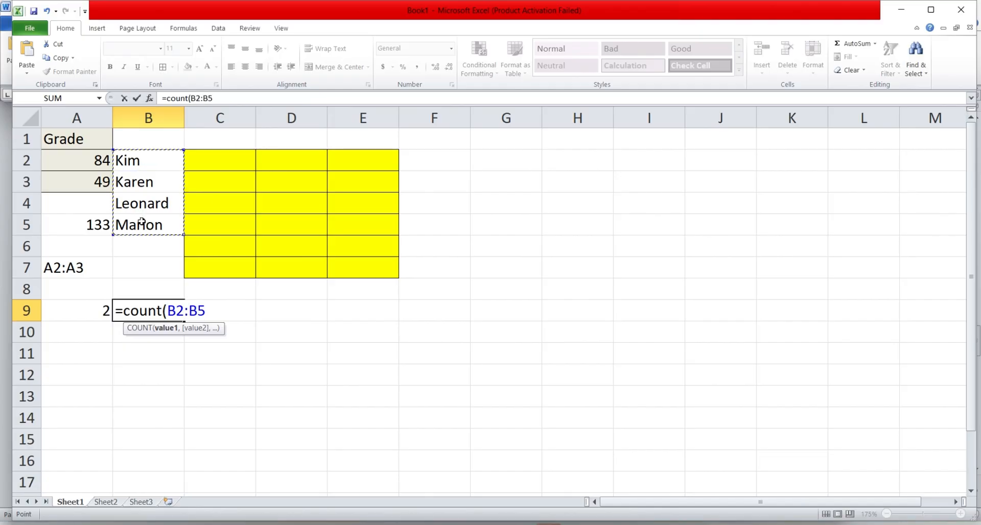
pyautogui.write(')')
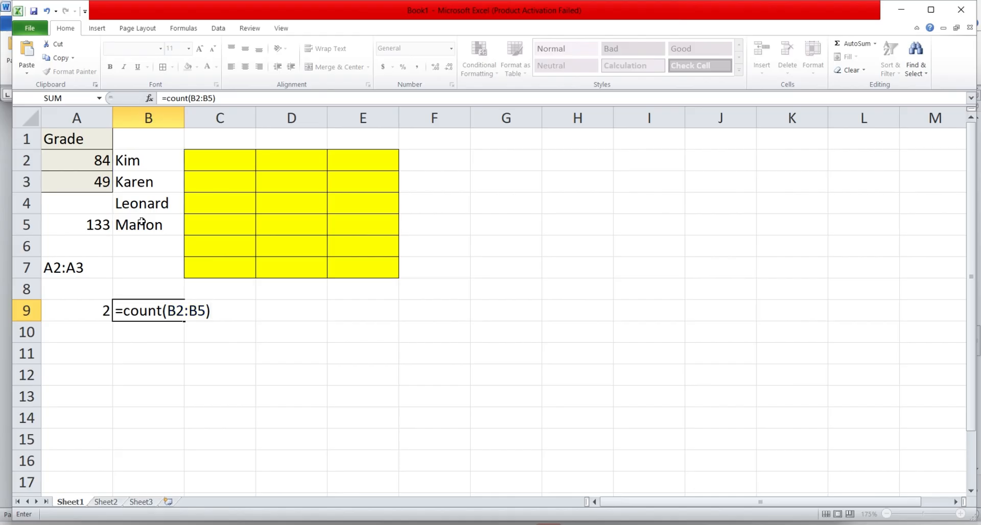
pyautogui.press('Return')
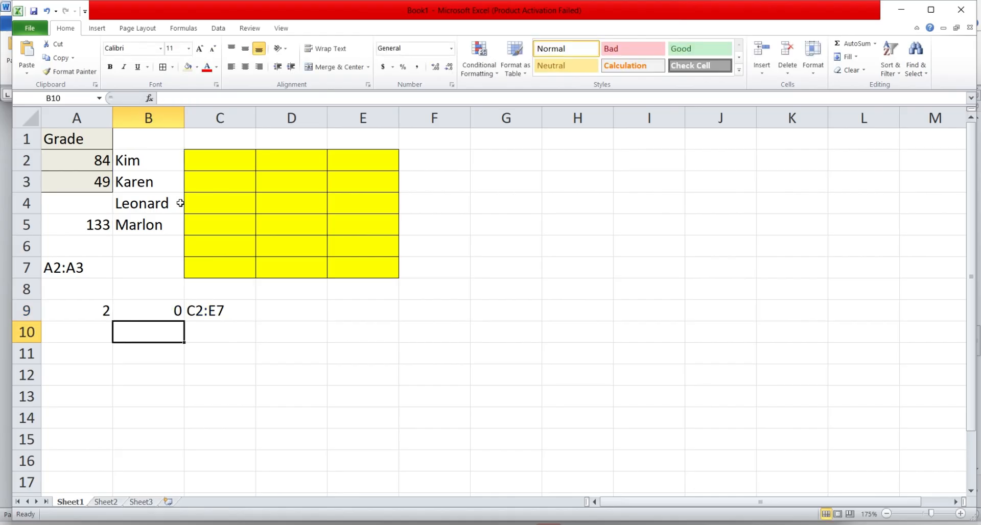
# Step: Change the function in cell B9 from COUNT to COUNTA, keeping the range B2:B5
pyautogui.click(150, 312)
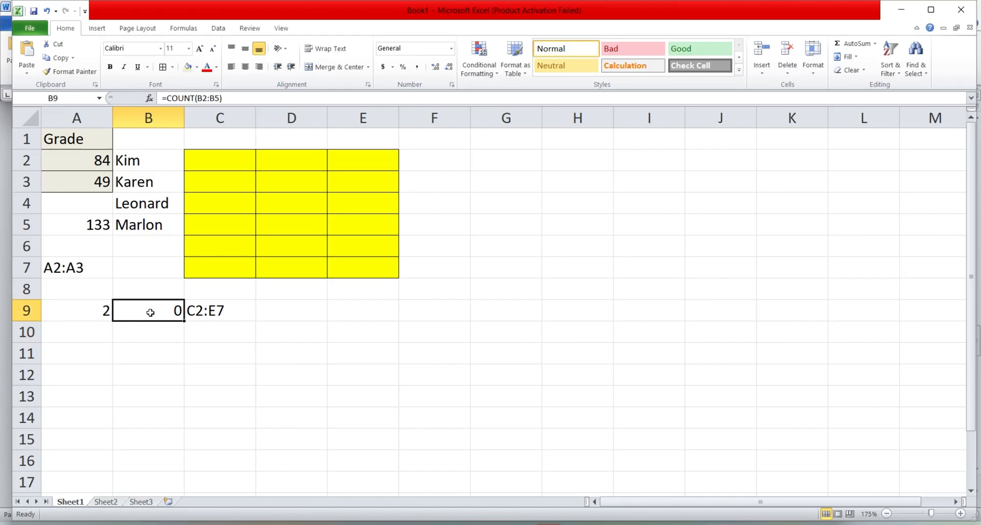
pyautogui.click(196, 99)
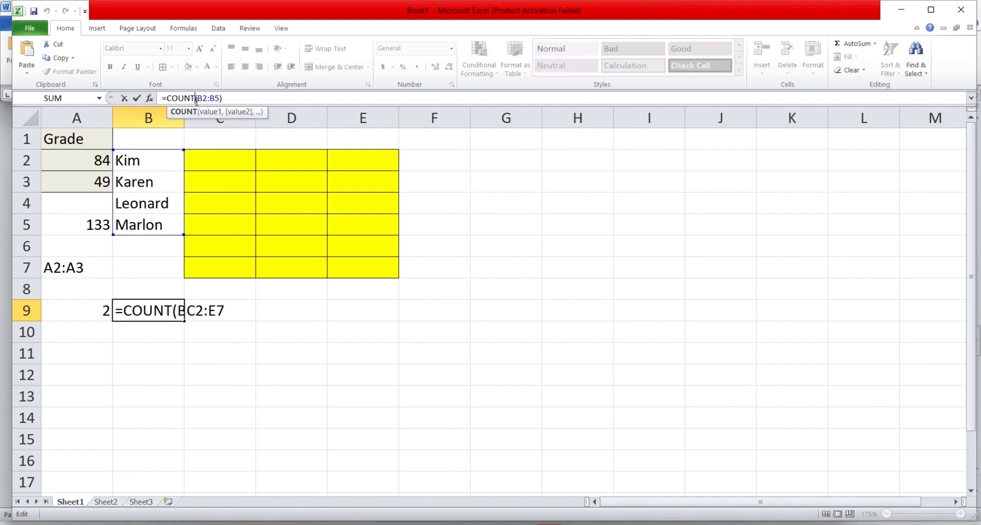
pyautogui.write('a')
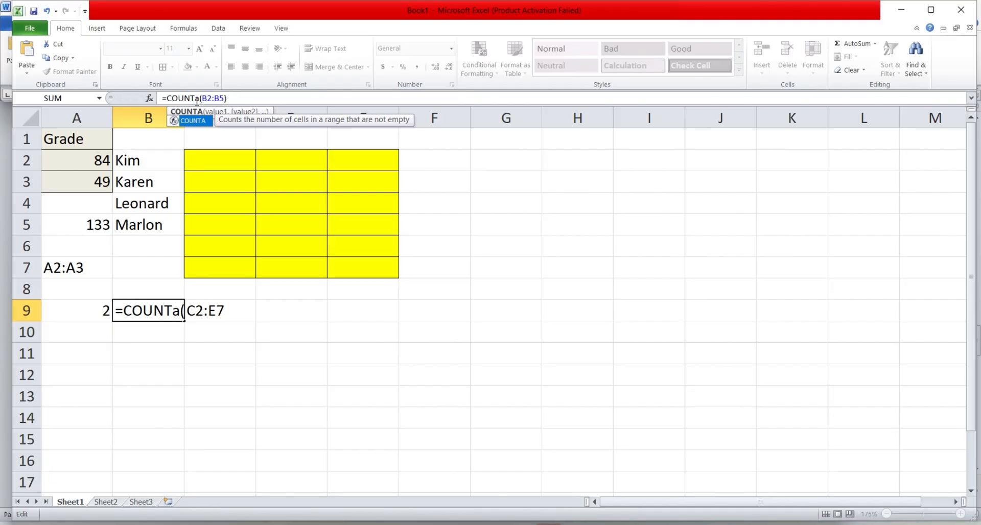
pyautogui.press('Return')
pyautogui.press('Return')
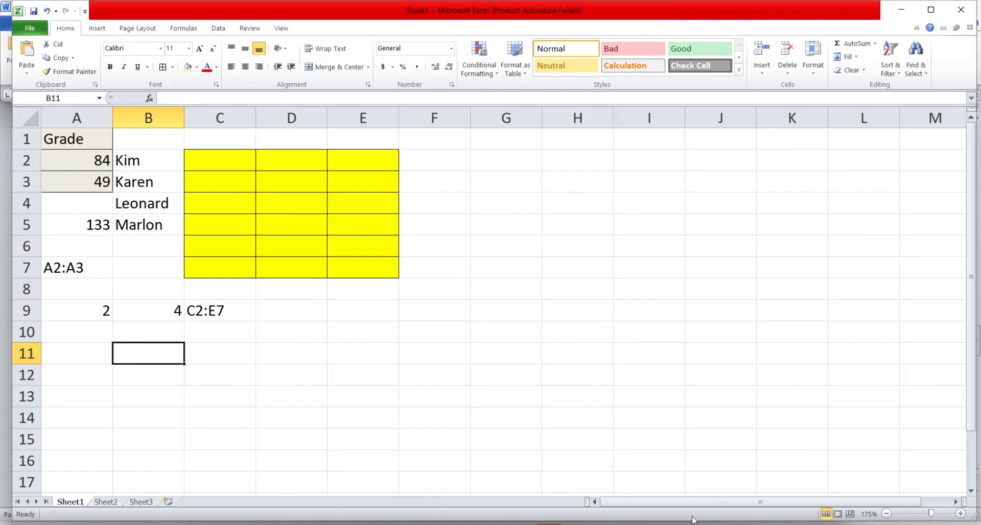
# Step: Switch to the Word notes and review the list of functions and the Sample Spreadsheet table below it
pyautogui.click(905, 10)
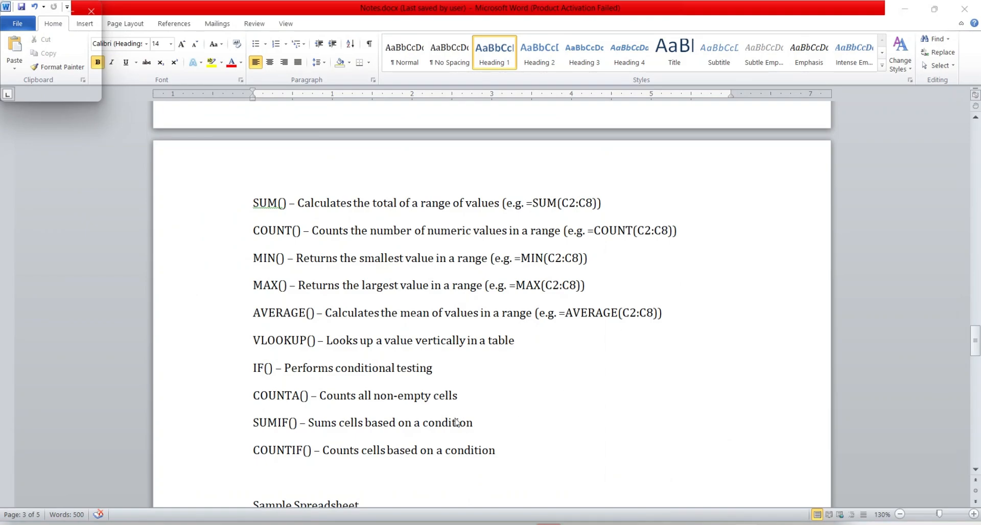
pyautogui.scroll(-3, 329, 320)
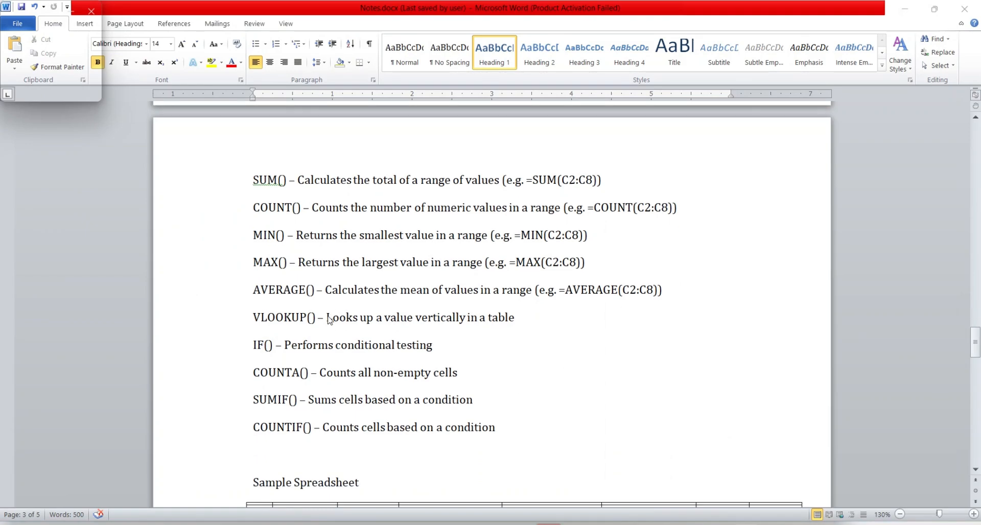
pyautogui.scroll(-5, 329, 319)
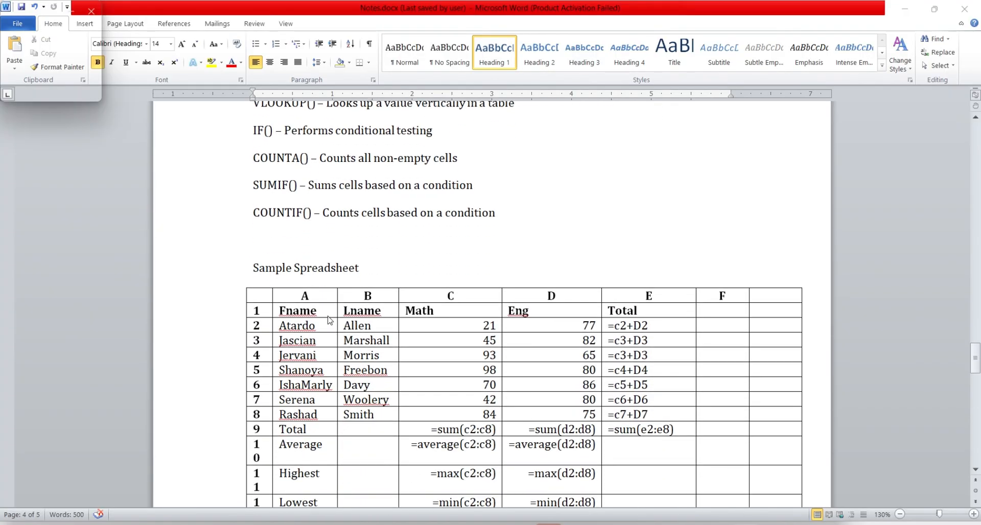
pyautogui.scroll(-6, 328, 320)
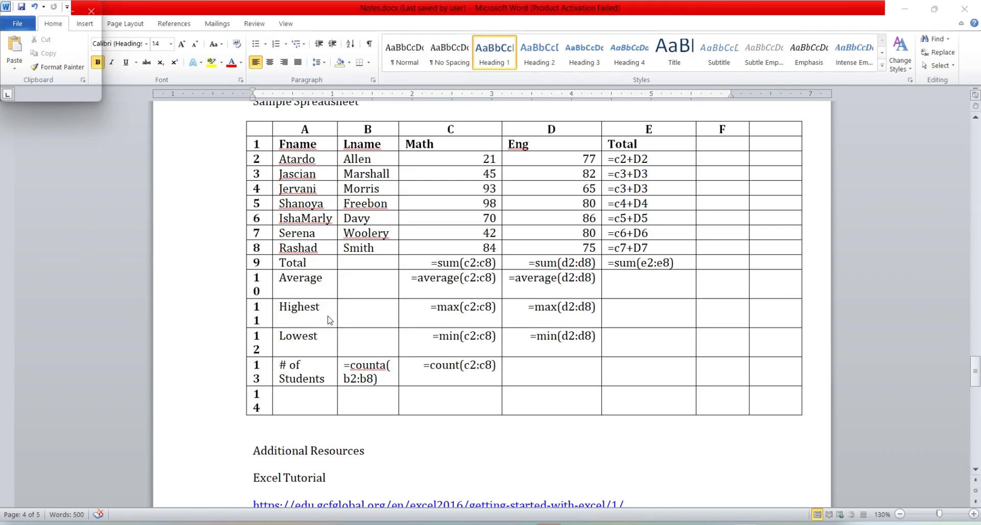
pyautogui.scroll(2, 329, 320)
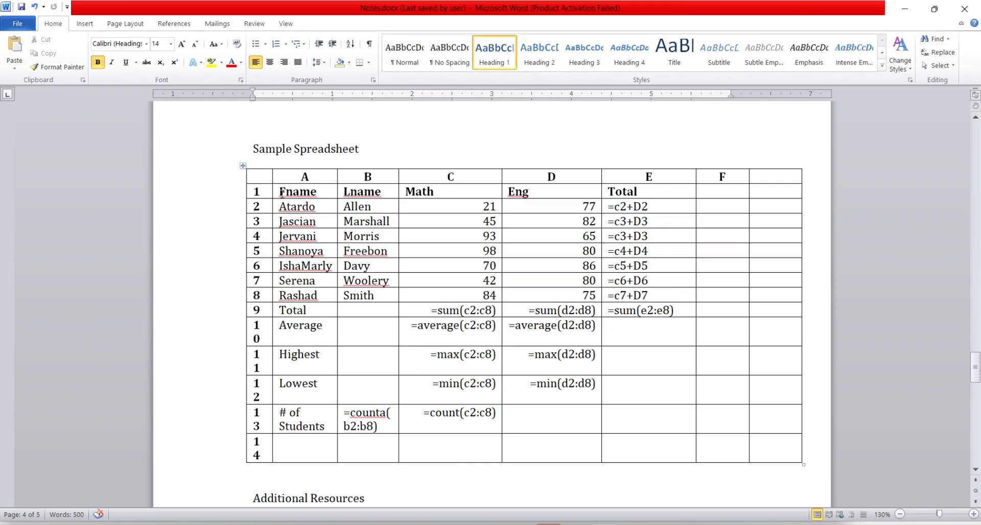
# Step: Copy the sample table from the Fname heading through the # of Students row into Excel's Sheet2 at A1, and widen column A
pyautogui.moveTo(282, 191); pyautogui.dragTo(613, 422)
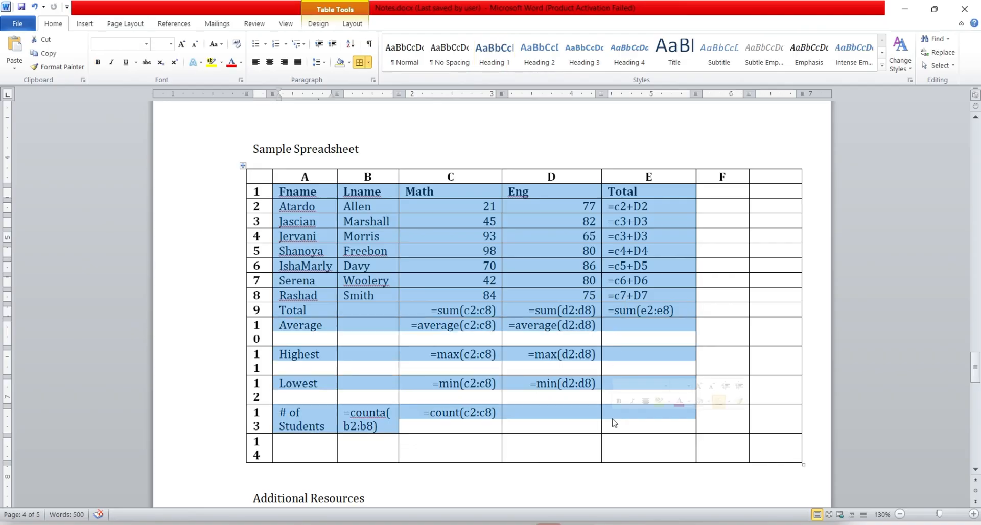
pyautogui.scroll(-4, 614, 423)
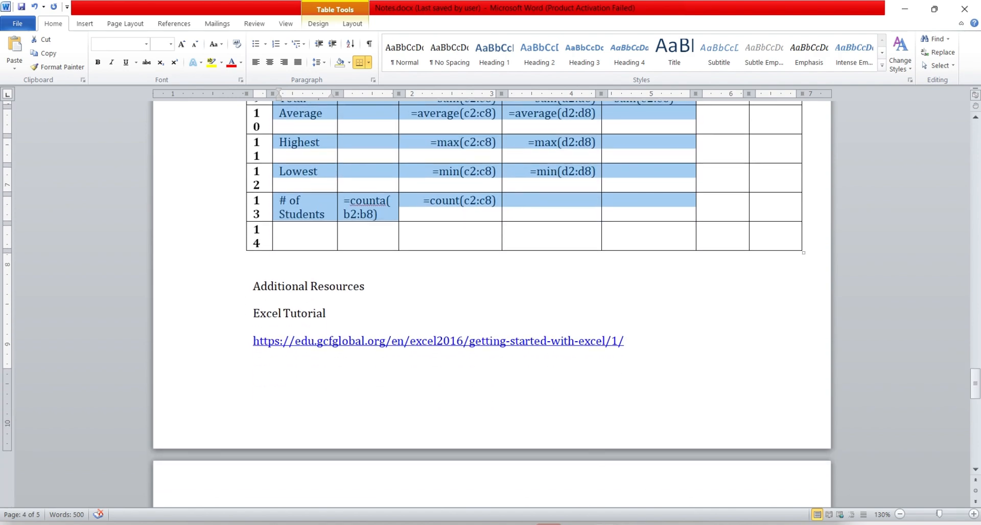
pyautogui.click(572, 524)
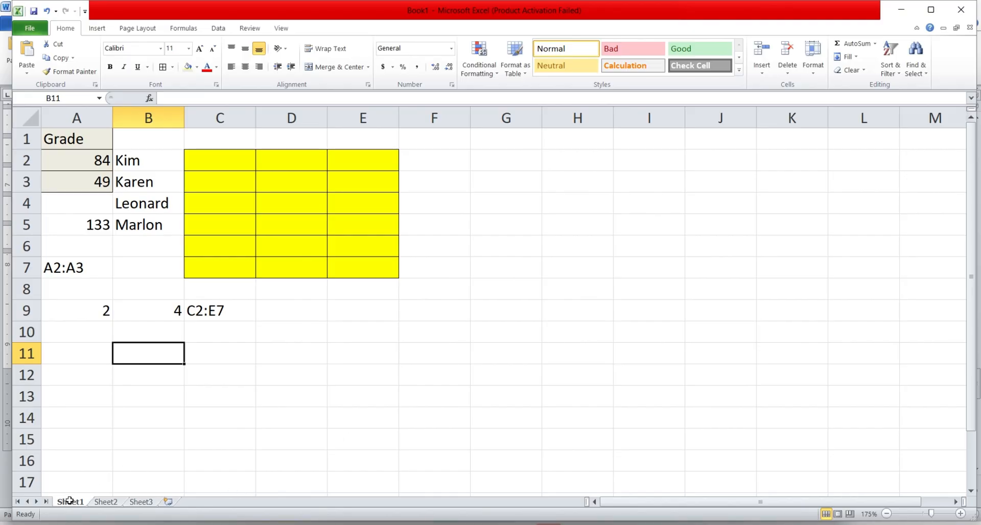
pyautogui.click(113, 503)
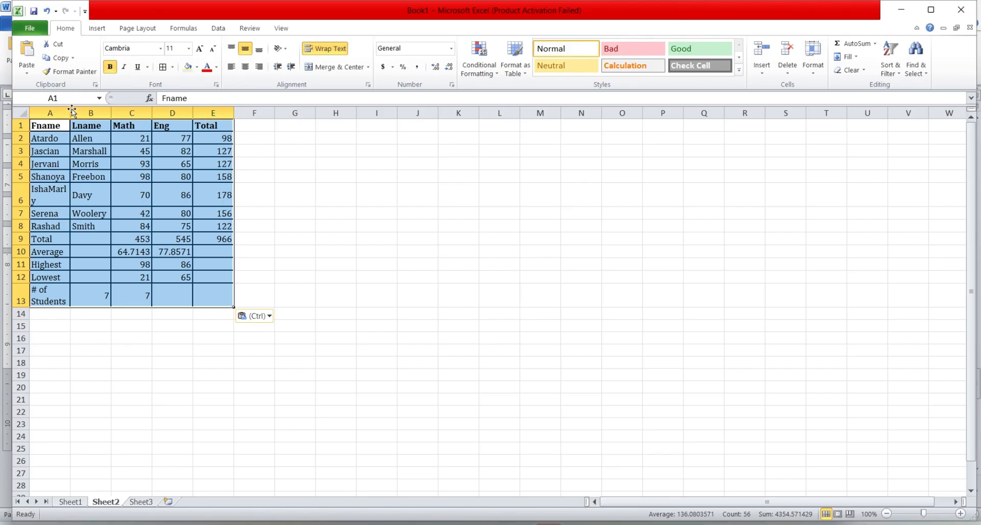
pyautogui.moveTo(71, 109); pyautogui.dragTo(107, 101)
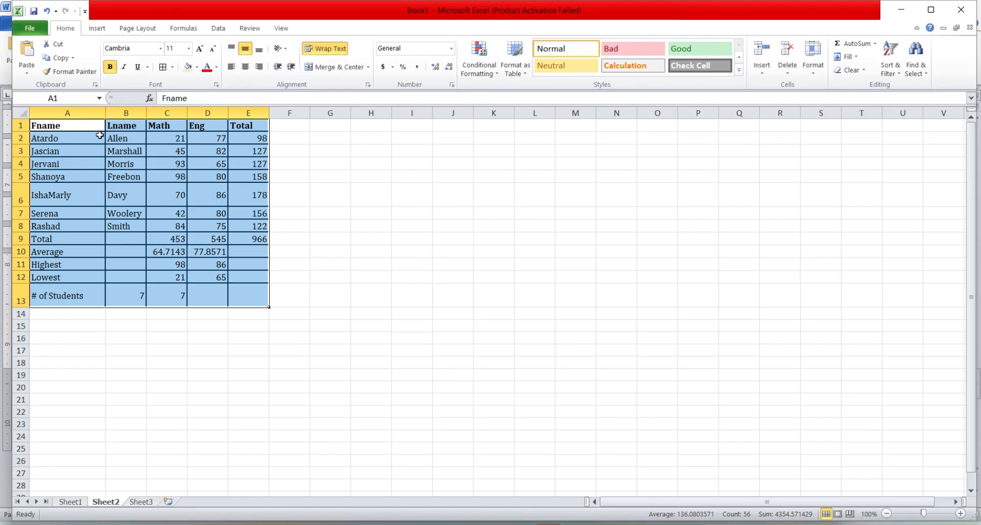
# Step: Inspect the first student's Math score in C2 and the Total formula in E2
pyautogui.scroll(2, 175, 208)
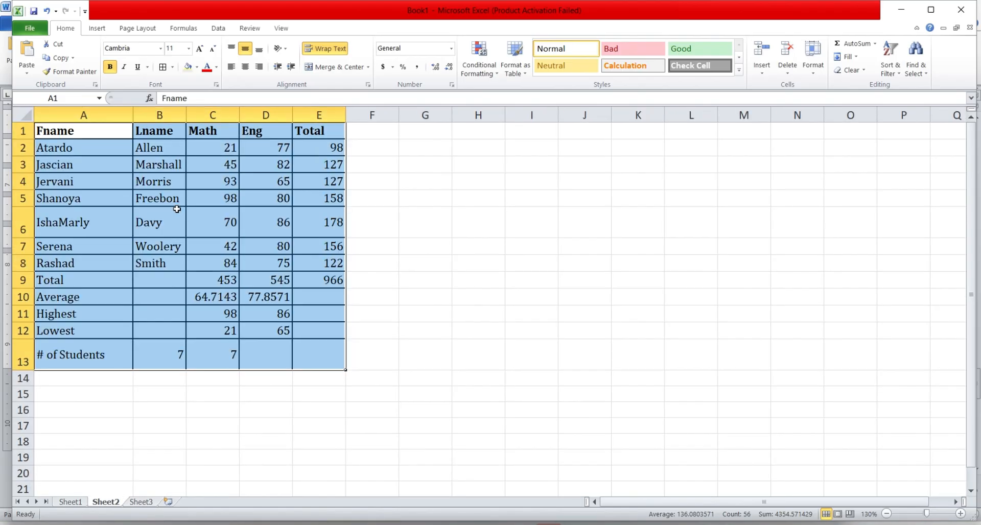
pyautogui.scroll(1, 177, 209)
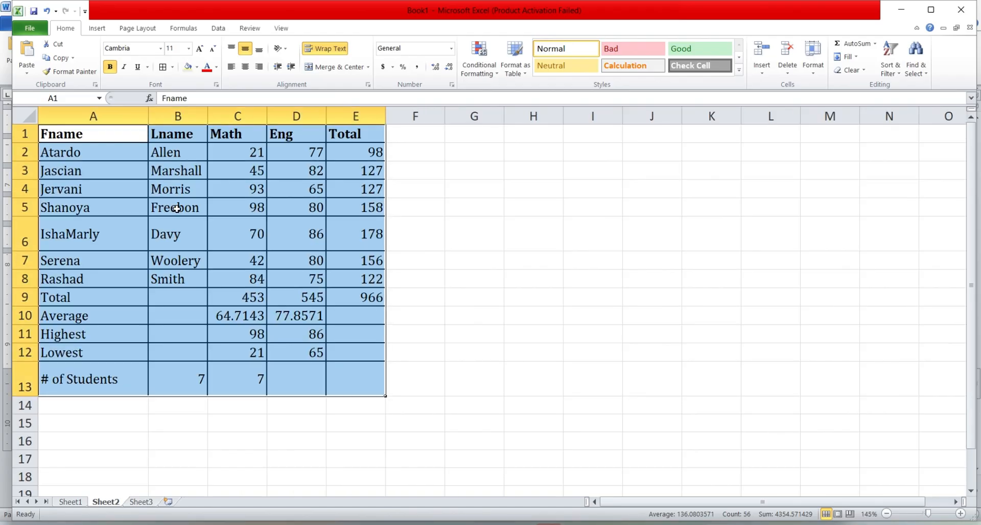
pyautogui.scroll(1, 177, 209)
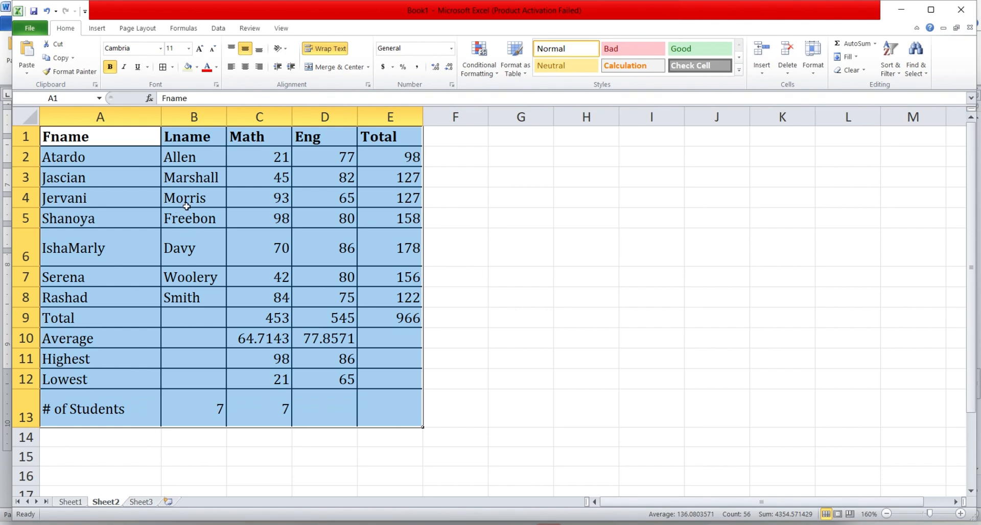
pyautogui.click(274, 157)
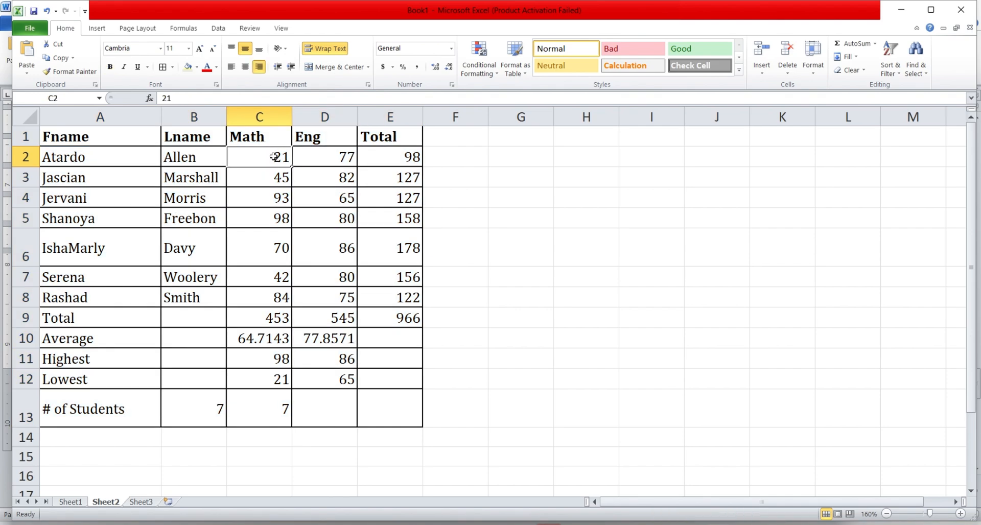
pyautogui.click(411, 159)
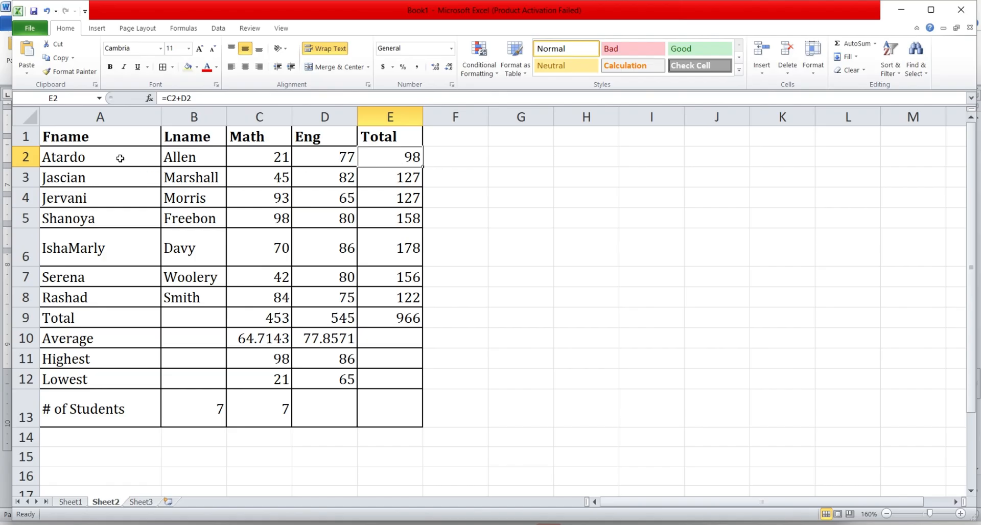
# Step: Inspect the first student's Math and Eng scores in C2 and D2
pyautogui.click(269, 162)
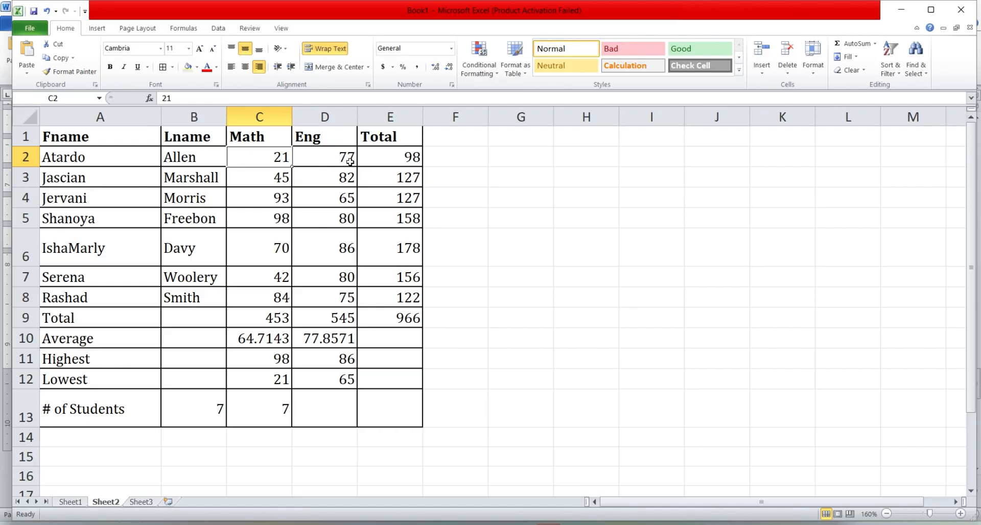
pyautogui.press('Right')
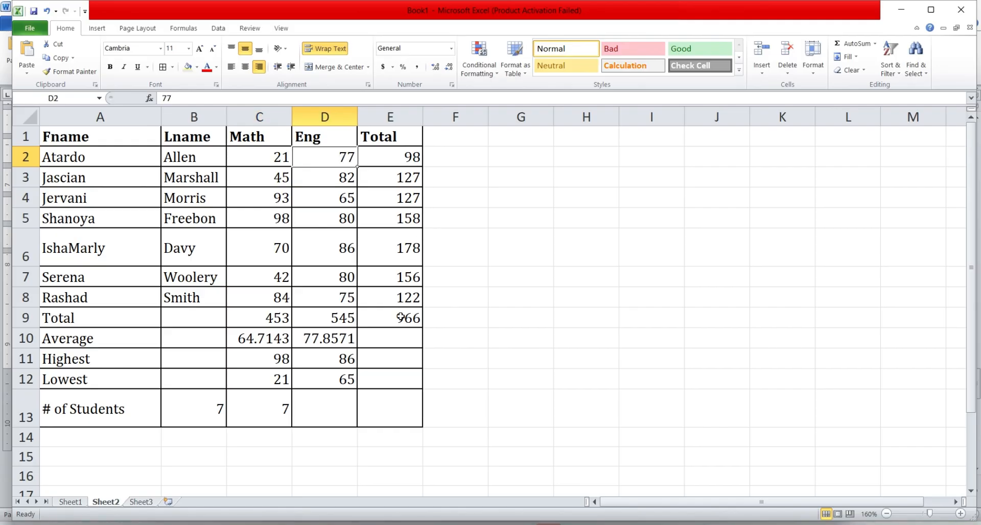
# Step: Clear the formats from the Total values in E2:E9, leaving out the heading
pyautogui.click(401, 317)
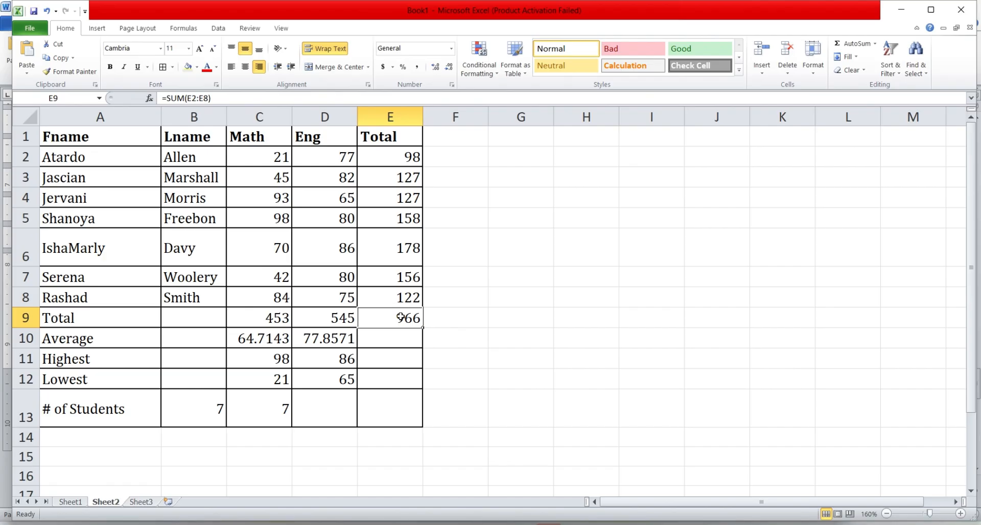
pyautogui.hotkey('shift', 'Up')
pyautogui.hotkey('shift', 'Up')
pyautogui.hotkey('shift', 'Up')
pyautogui.hotkey('shift', 'Up')
pyautogui.hotkey('shift', 'Up')
pyautogui.hotkey('shift', 'Up')
pyautogui.hotkey('shift', 'Up')
pyautogui.hotkey('shift', 'Up')
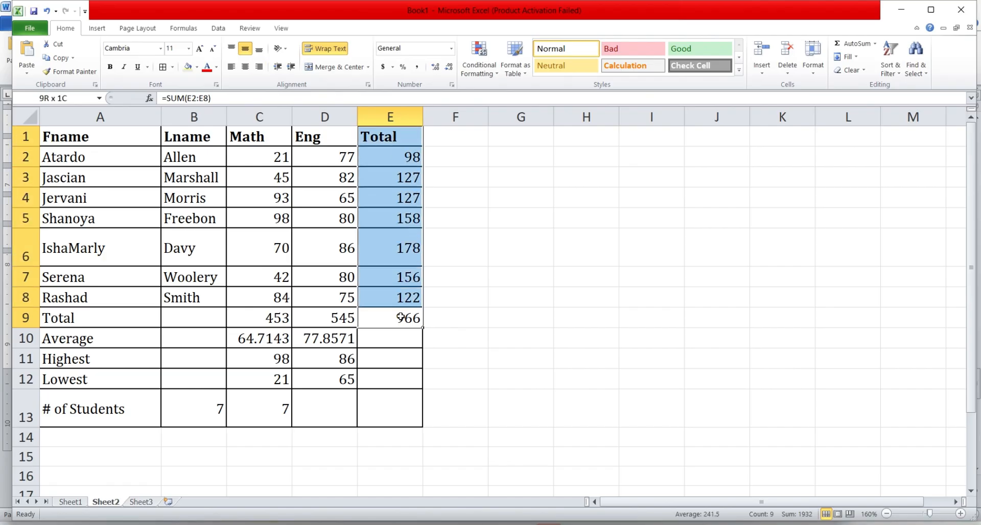
pyautogui.hotkey('shift', 'Down')
pyautogui.hotkey('shift', 'Down')
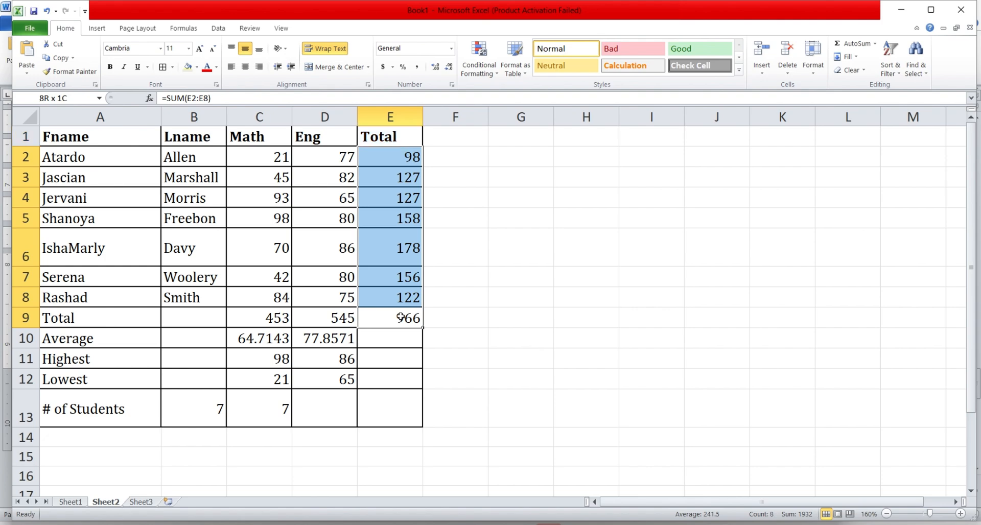
pyautogui.hotkey('shift', 'Up')
pyautogui.click(864, 71)
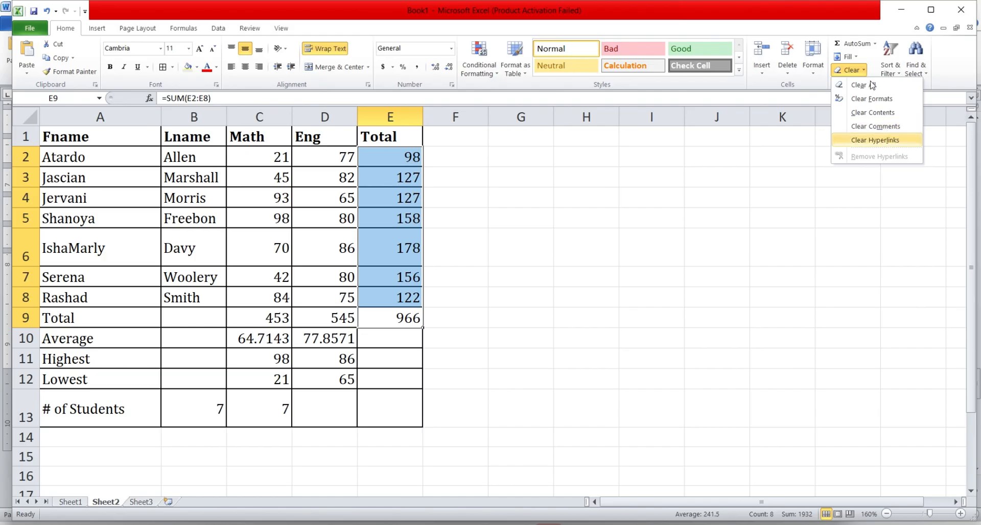
pyautogui.click(893, 102)
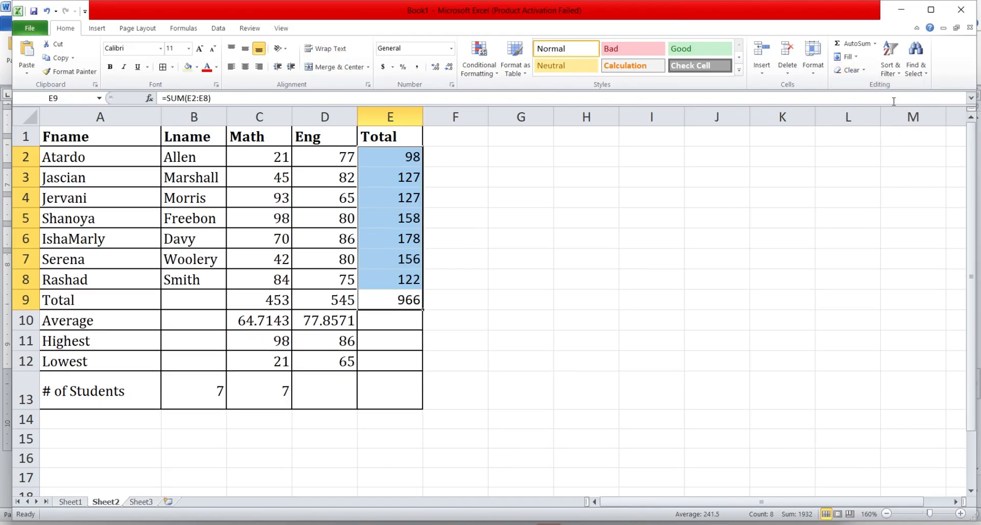
# Step: Try the Clear Contents command on the Total values in E2:E9, and undo it
pyautogui.click(864, 75)
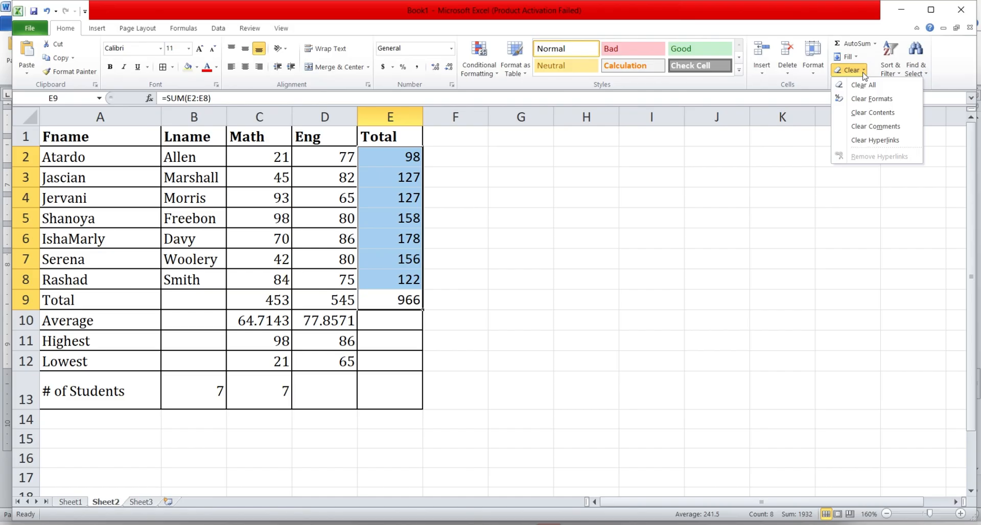
pyautogui.click(889, 118)
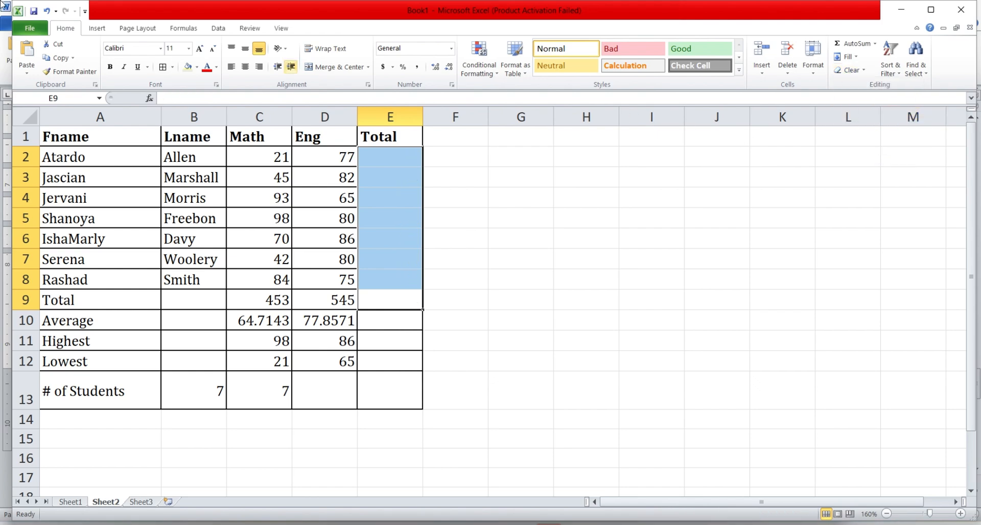
pyautogui.click(47, 10)
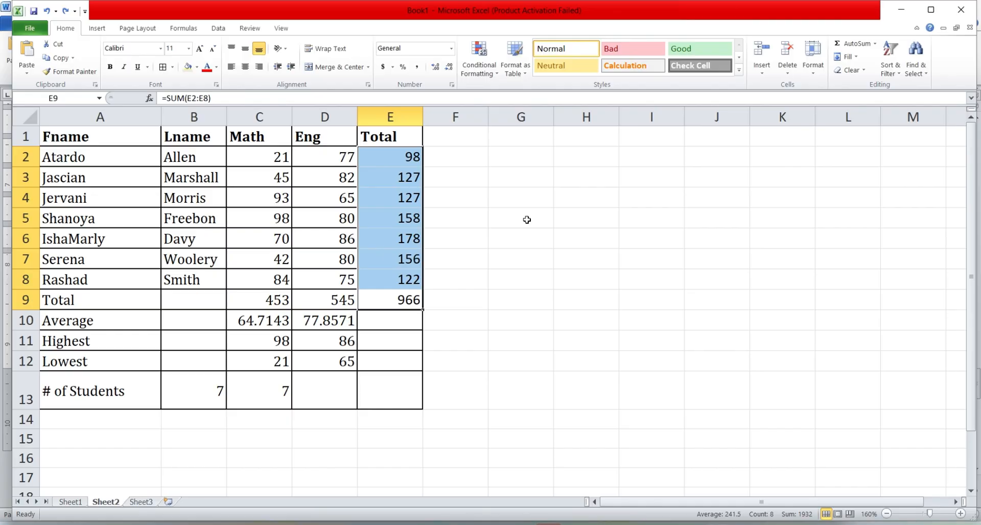
# Step: Delete the Total values in E2:E9 and enter the formula =c2+d2 in E2 for the first student
pyautogui.press('Delete')
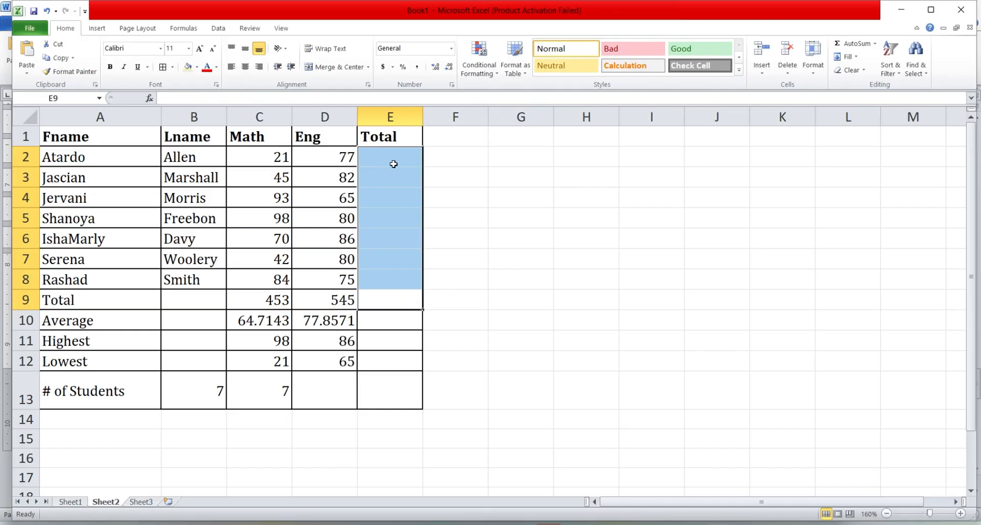
pyautogui.click(393, 164)
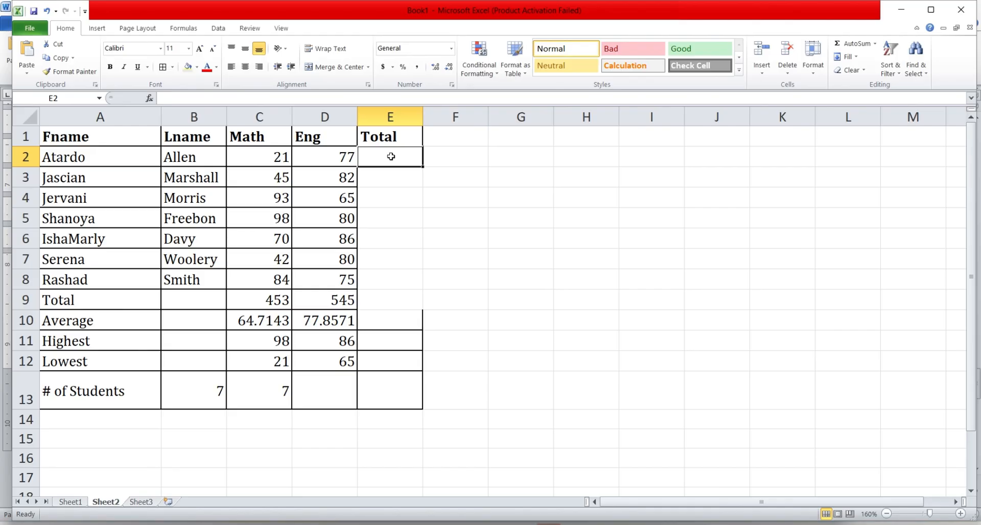
pyautogui.write('=')
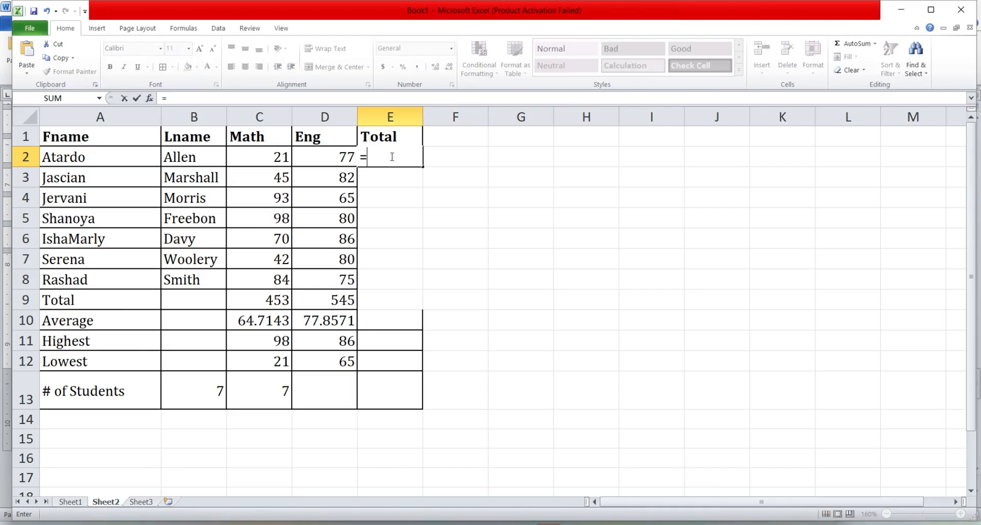
pyautogui.write('c2+d2')
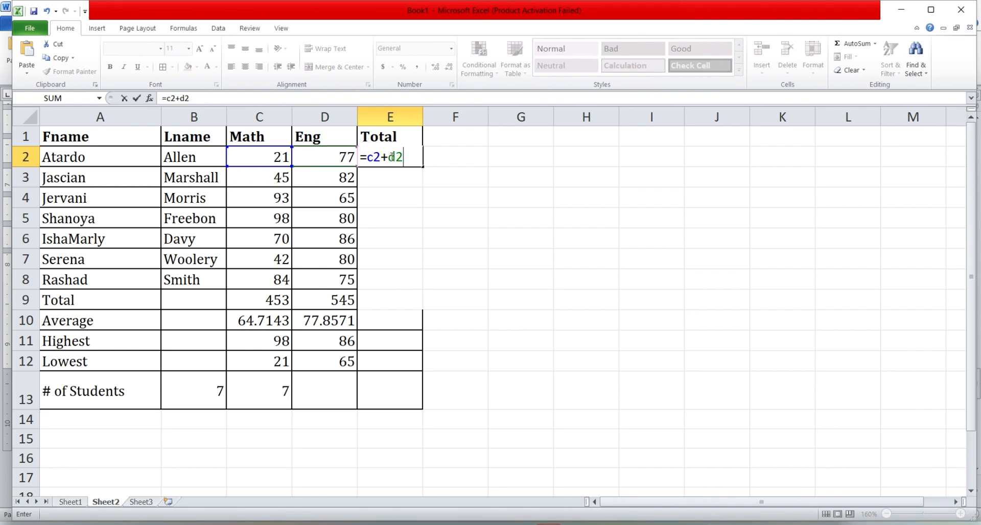
pyautogui.press('Return')
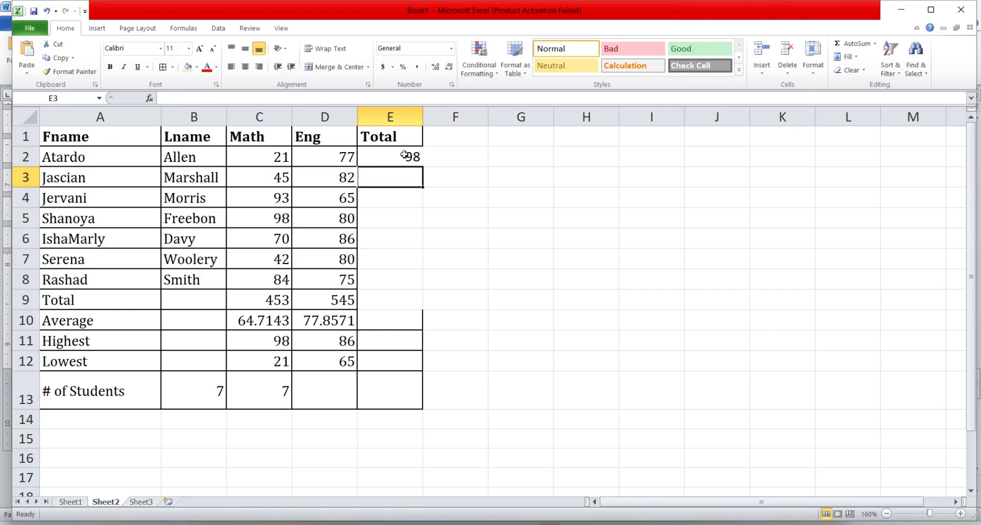
pyautogui.click(404, 155)
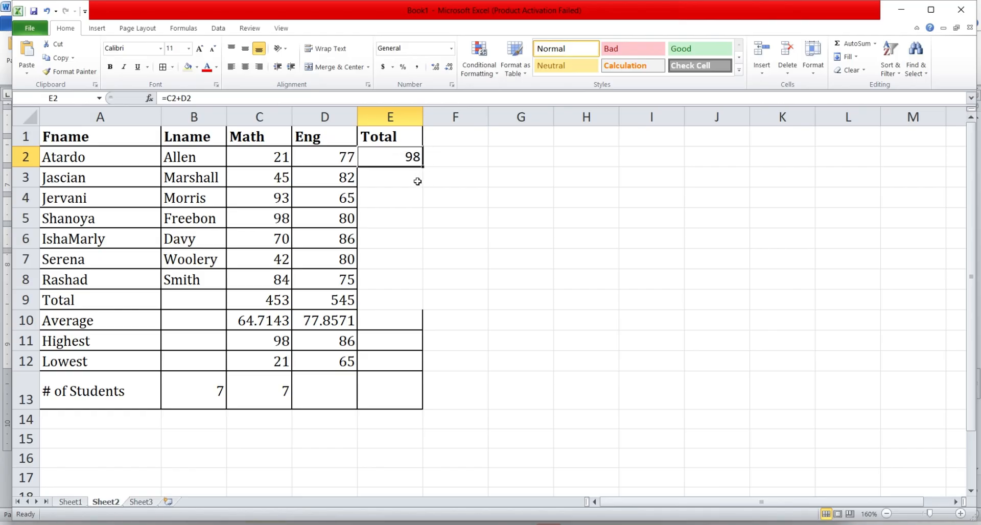
# Step: Enter the formula =c3+d3 in E3 to total the second student's Math and Eng scores
pyautogui.click(399, 180)
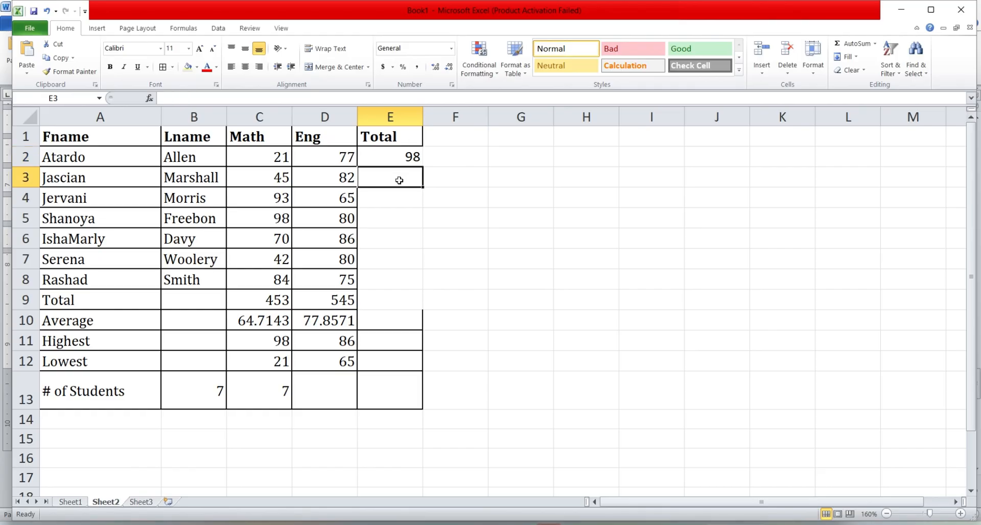
pyautogui.write('=')
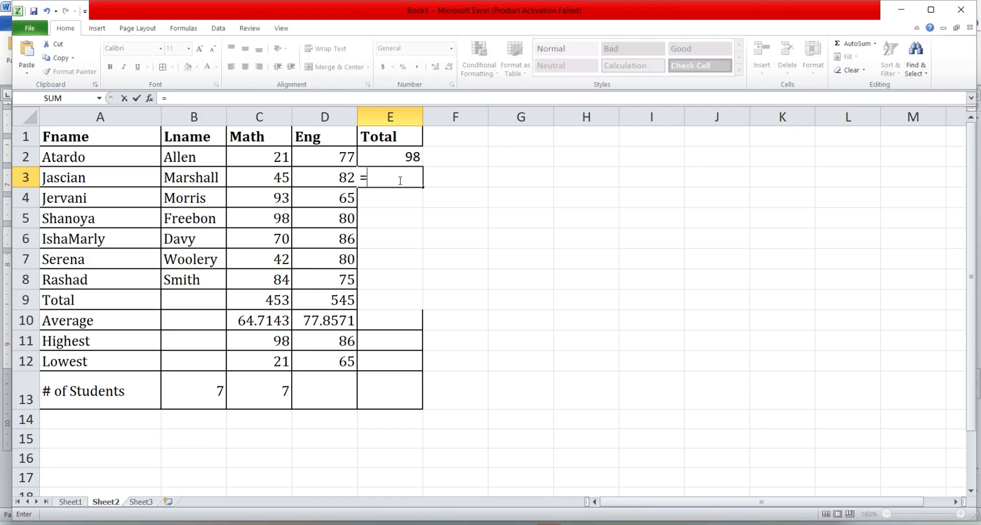
pyautogui.write('c3+d')
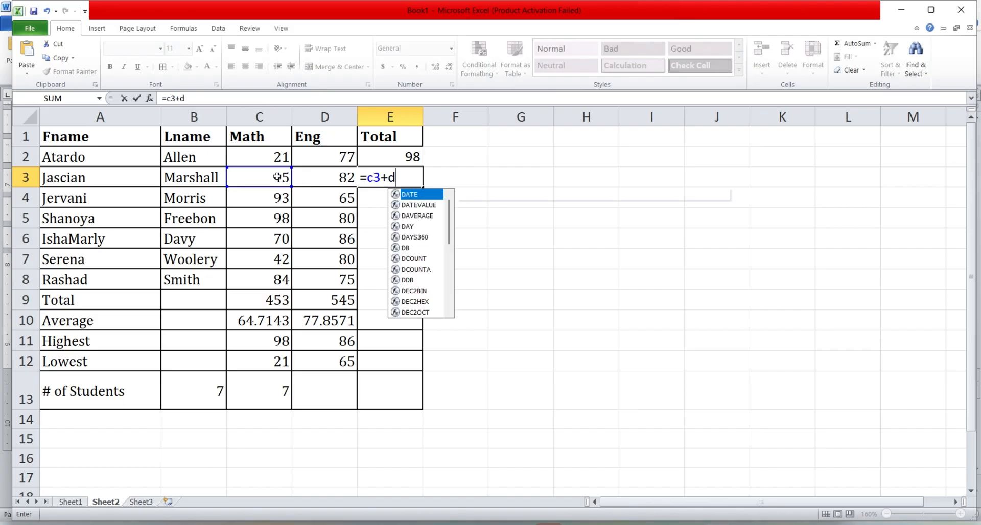
pyautogui.write('3')
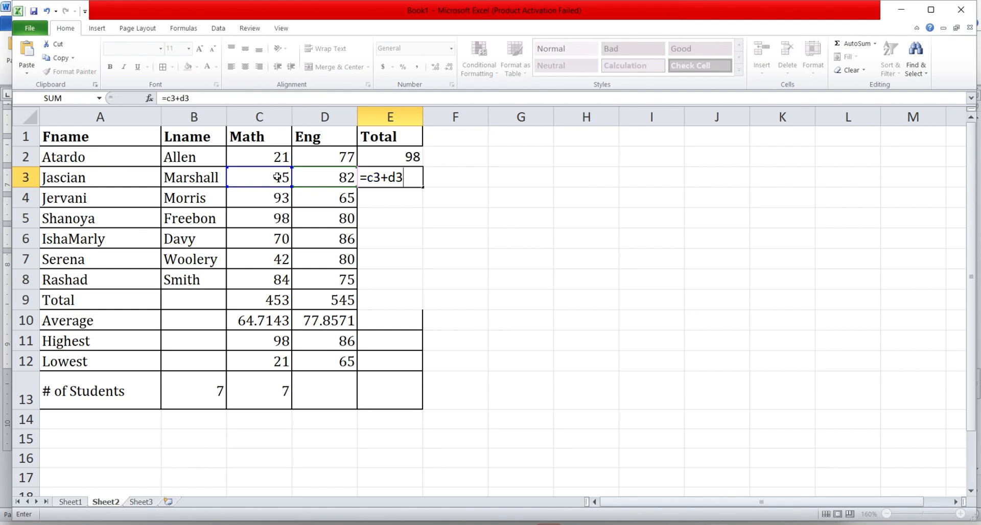
pyautogui.press('Return')
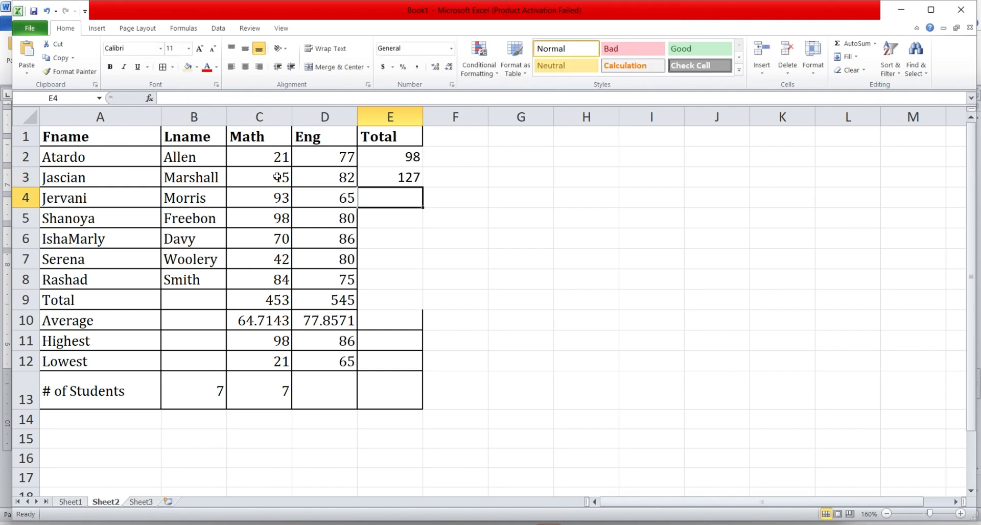
# Step: Fill the total formula from E3 down through E8 for the remaining students
pyautogui.click(410, 182)
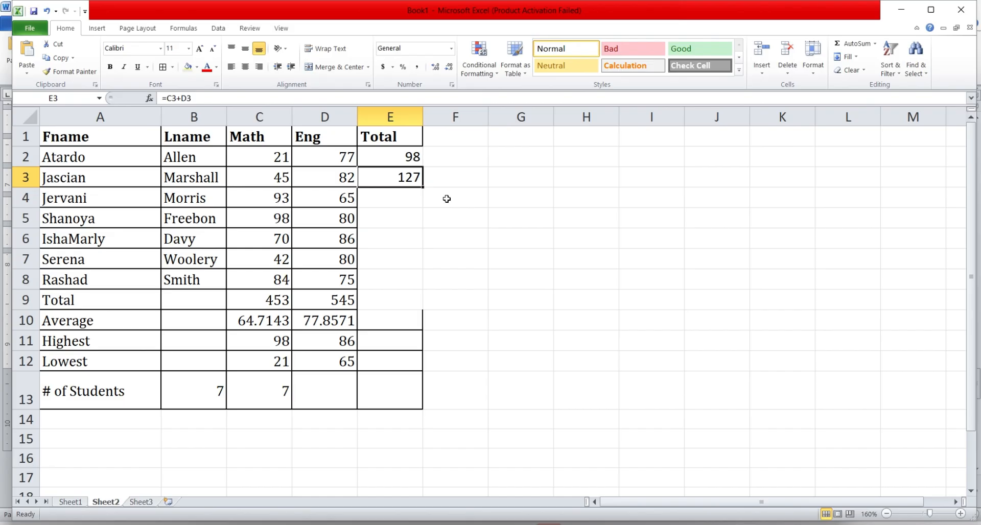
pyautogui.moveTo(446, 199); pyautogui.dragTo(613, 304)
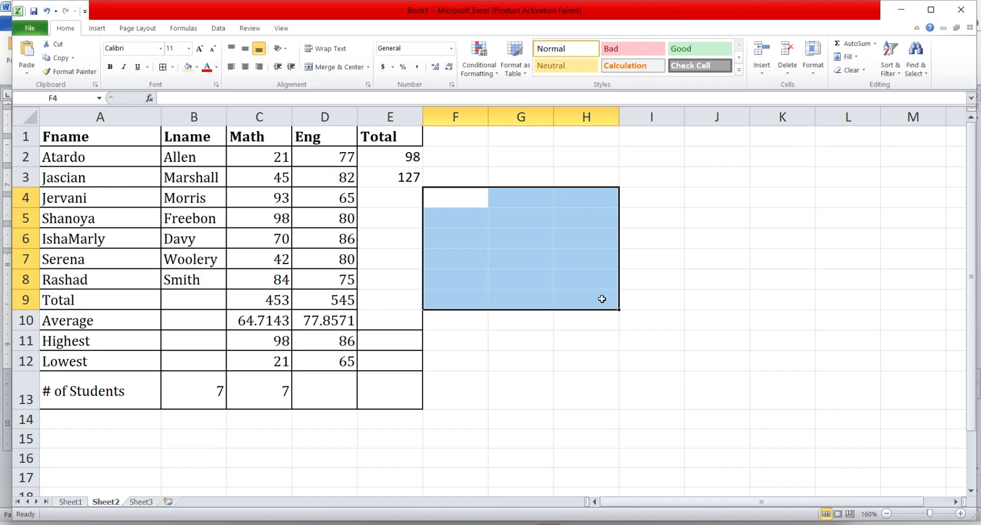
pyautogui.click(407, 172)
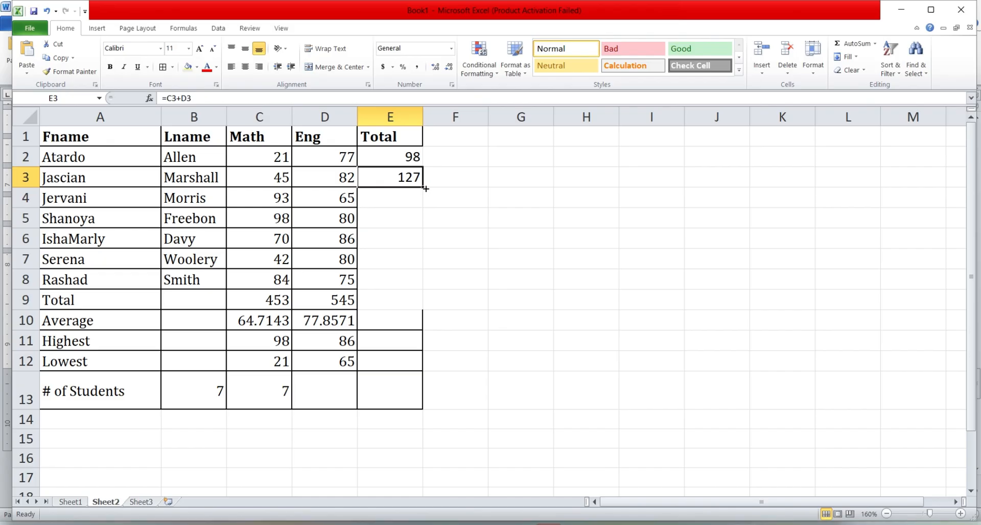
pyautogui.moveTo(424, 189); pyautogui.dragTo(426, 188)
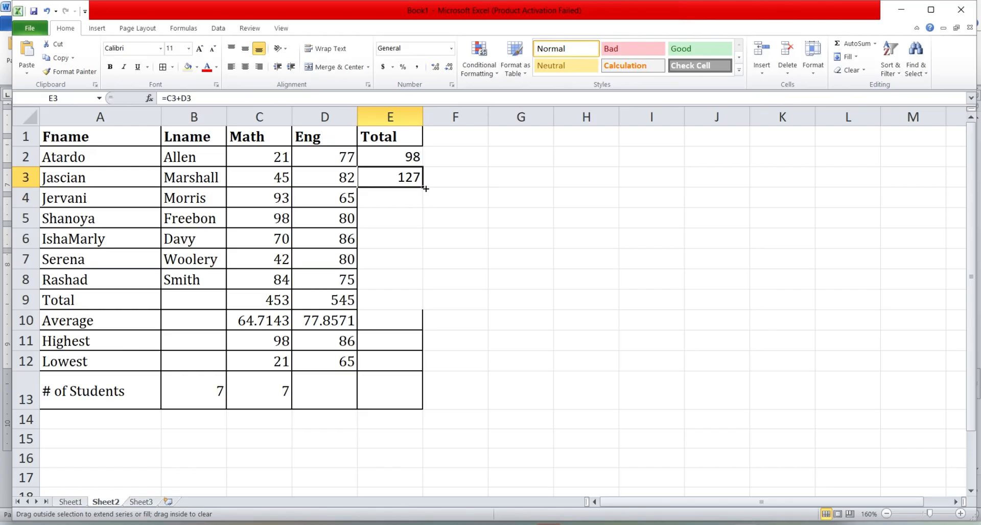
pyautogui.moveTo(426, 189); pyautogui.dragTo(406, 298)
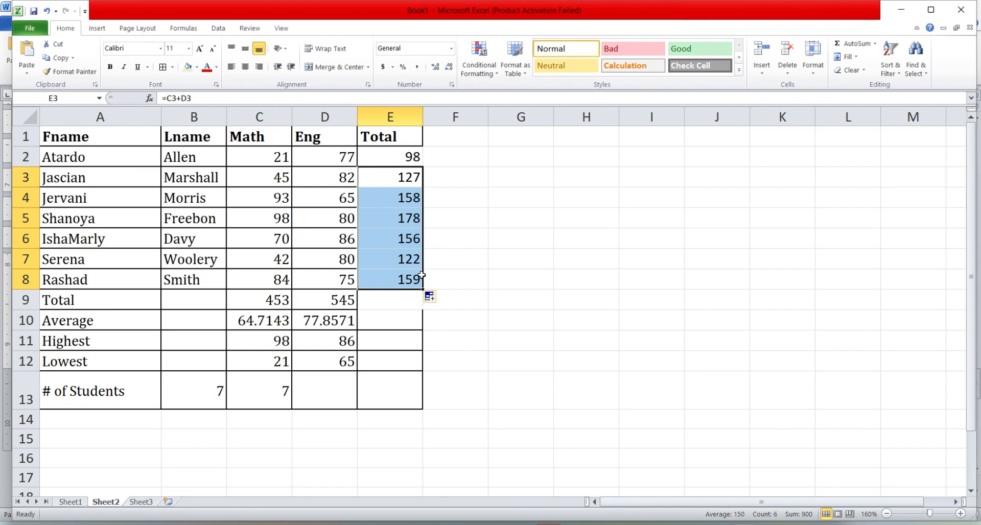
# Step: Compare the total formulas in E3 and E4, and inspect the Math average formula in C10
pyautogui.click(391, 182)
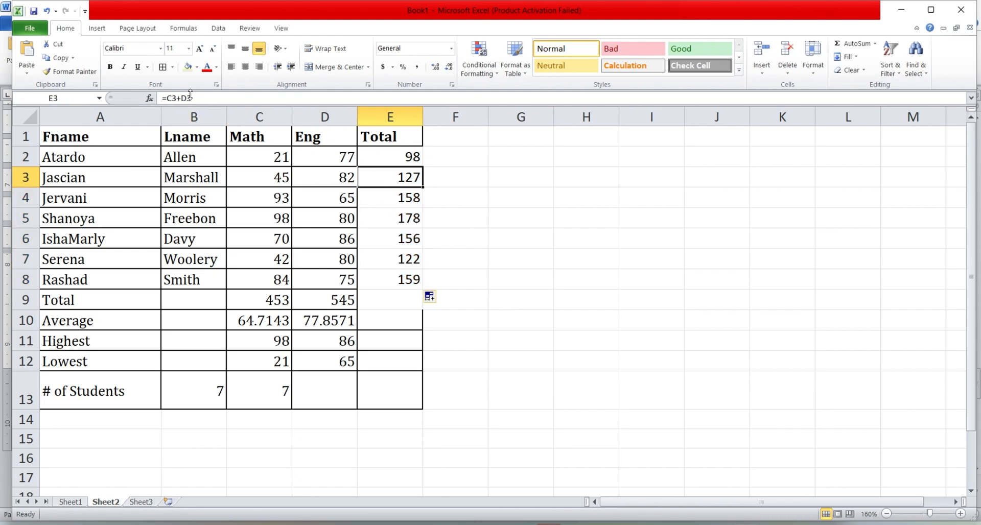
pyautogui.click(396, 194)
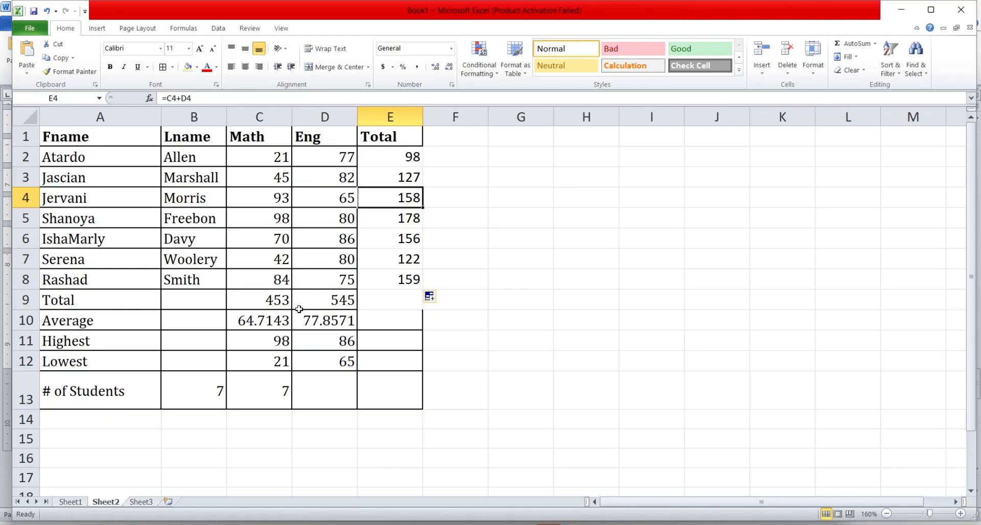
pyautogui.scroll(-2, 295, 312)
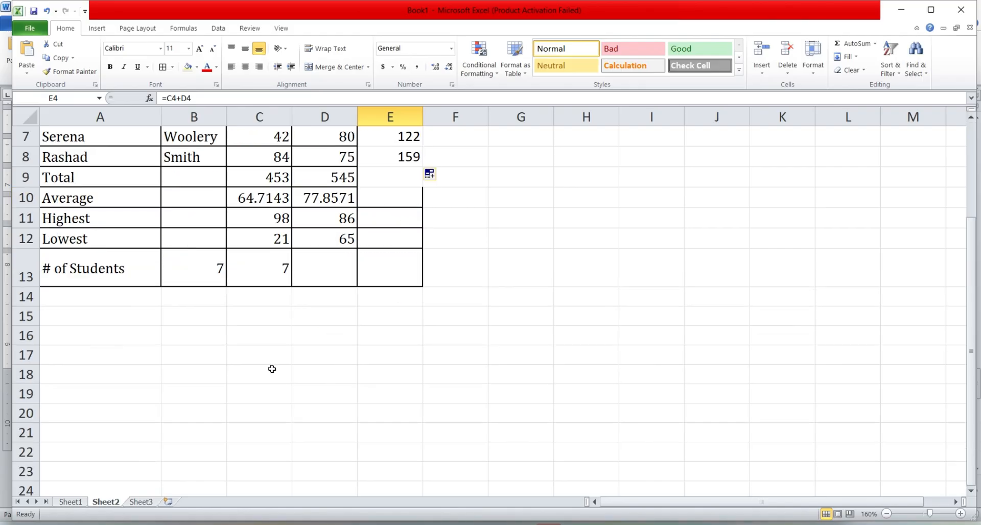
pyautogui.scroll(1, 267, 349)
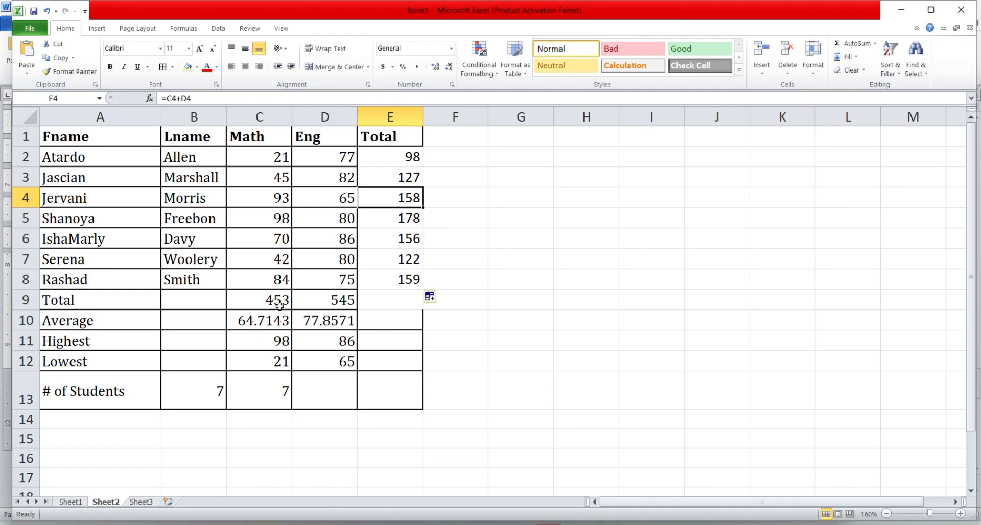
pyautogui.click(240, 325)
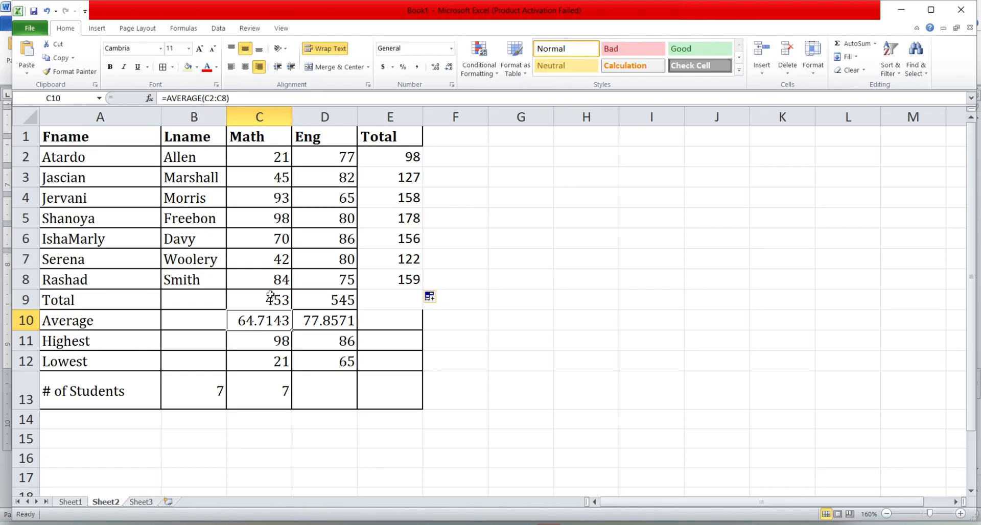
# Step: Delete the contents of B9:D13, covering the summary results from the Total row through # of Students
pyautogui.click(200, 298)
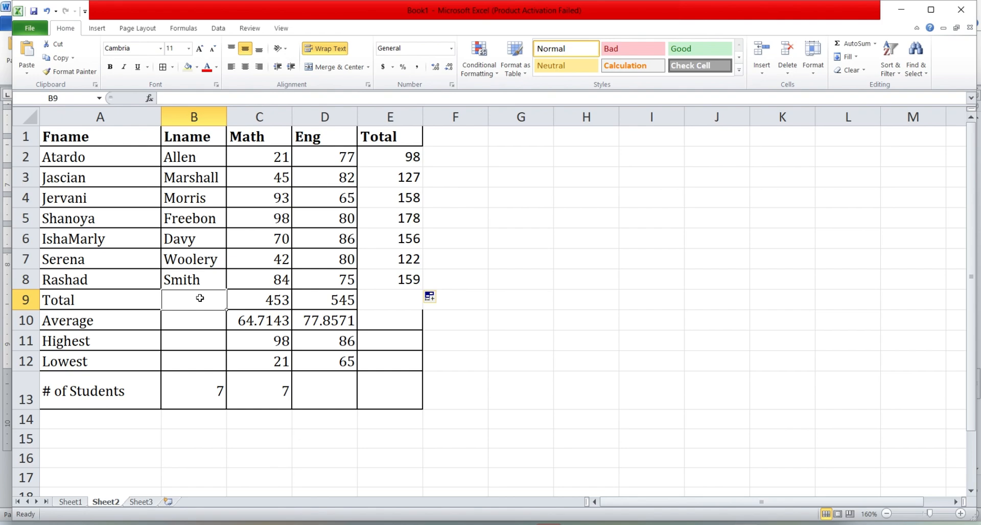
pyautogui.hotkey('shift', 'Down')
pyautogui.hotkey('shift', 'Down')
pyautogui.hotkey('shift', 'Down')
pyautogui.hotkey('shift', 'Down')
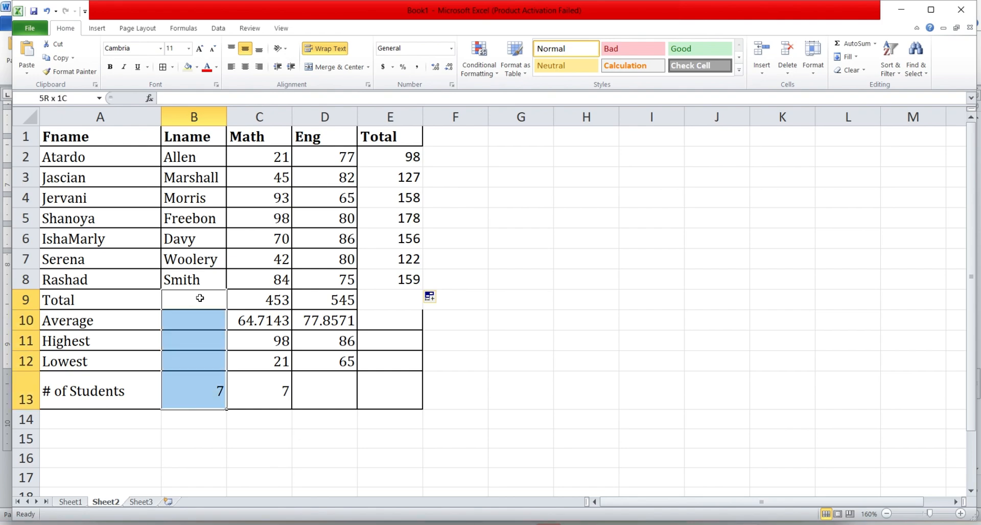
pyautogui.hotkey('shift', 'Right')
pyautogui.hotkey('shift', 'Right')
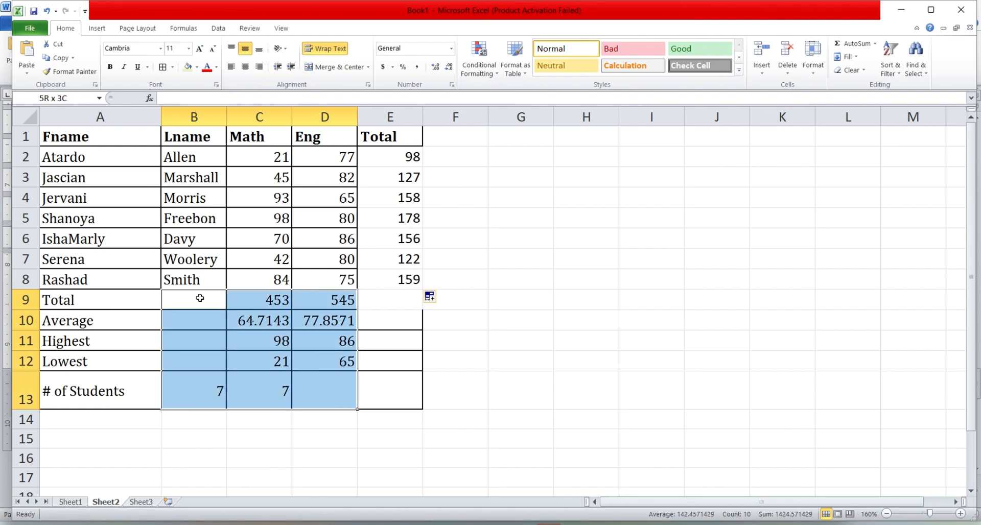
pyautogui.press('Delete')
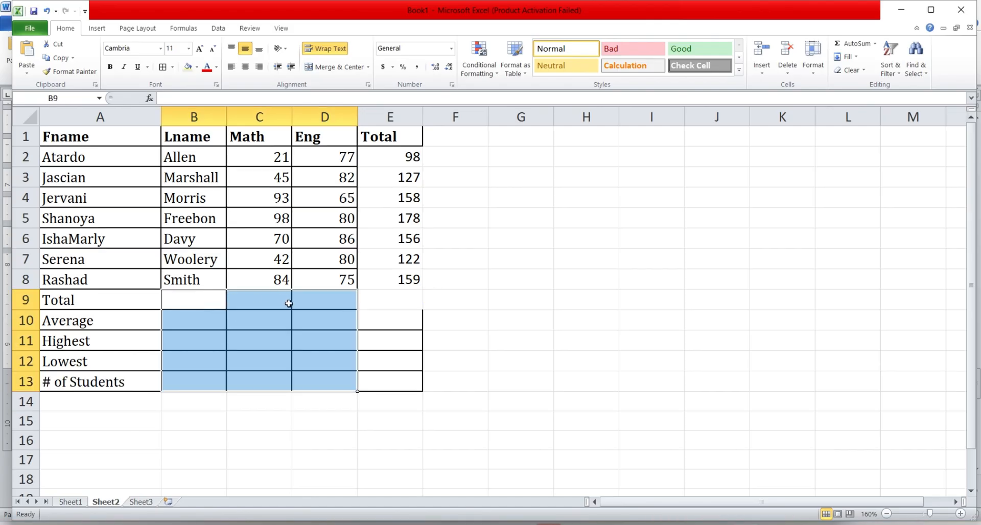
# Step: Enter the formula =sum(C2:C8) in C9 to total the Math scores
pyautogui.click(261, 302)
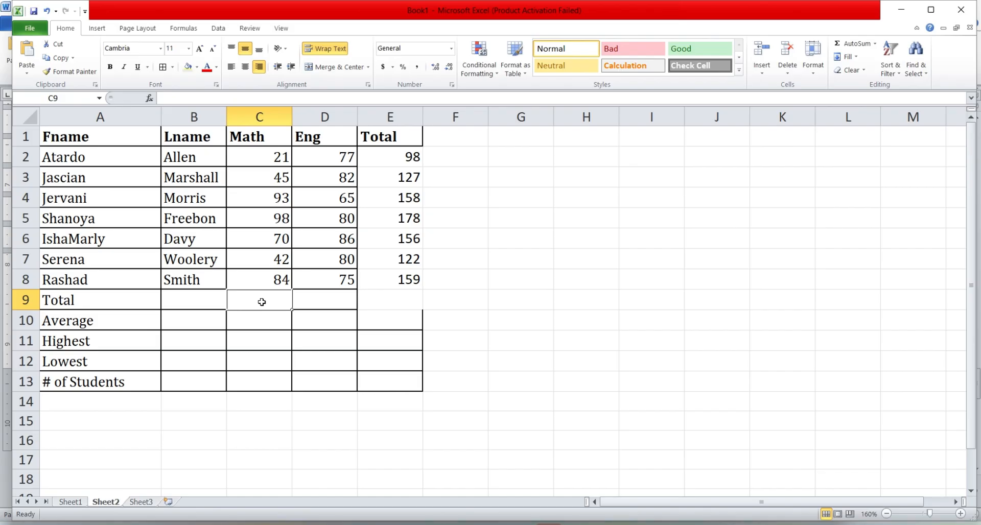
pyautogui.write('=s')
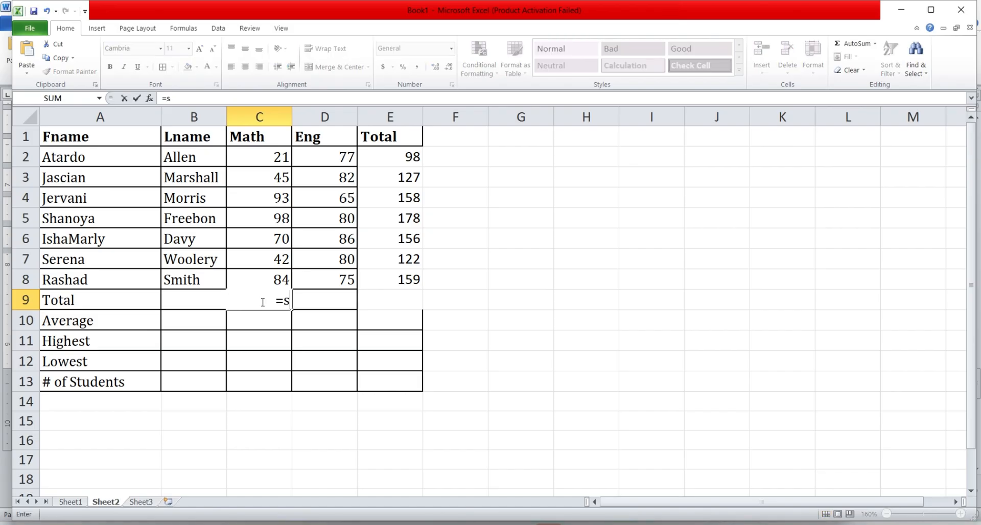
pyautogui.write('um(')
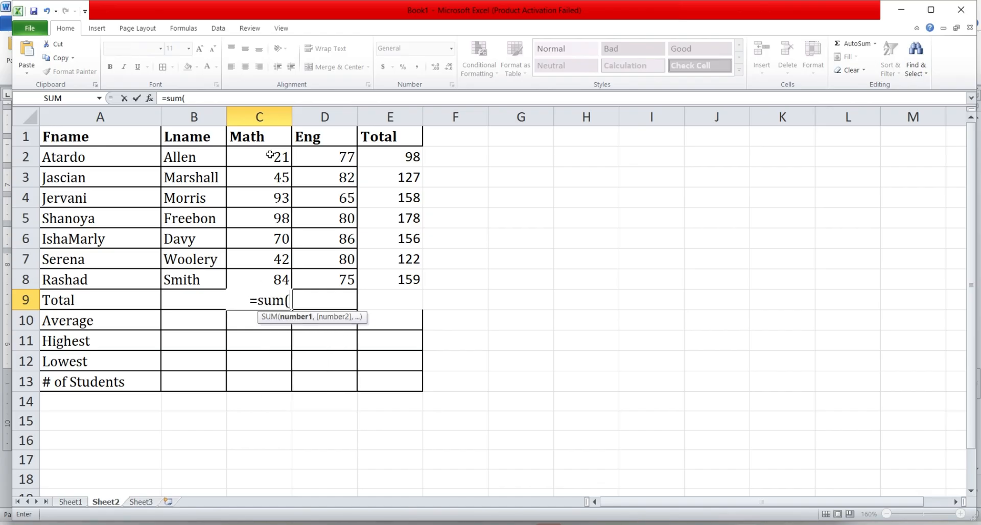
pyautogui.moveTo(270, 155); pyautogui.dragTo(278, 204)
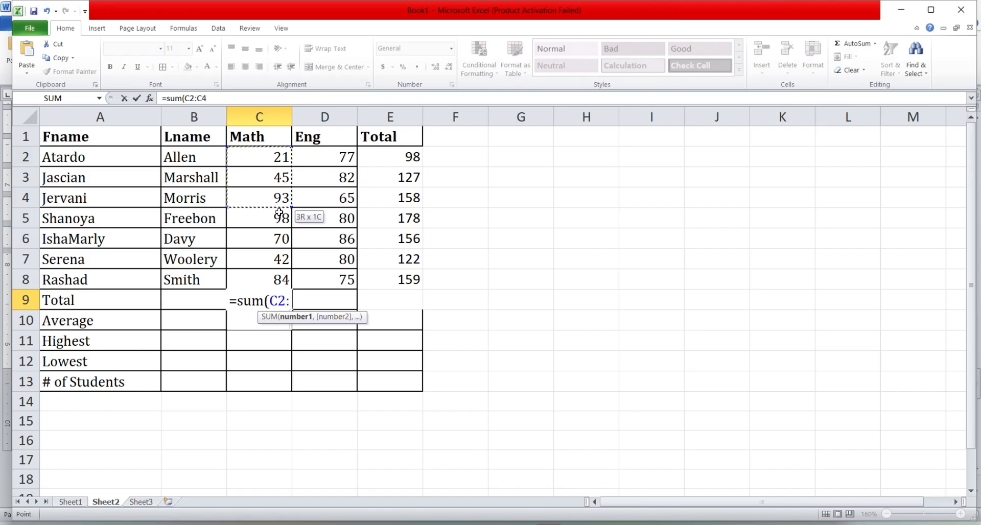
pyautogui.moveTo(274, 245); pyautogui.dragTo(276, 275)
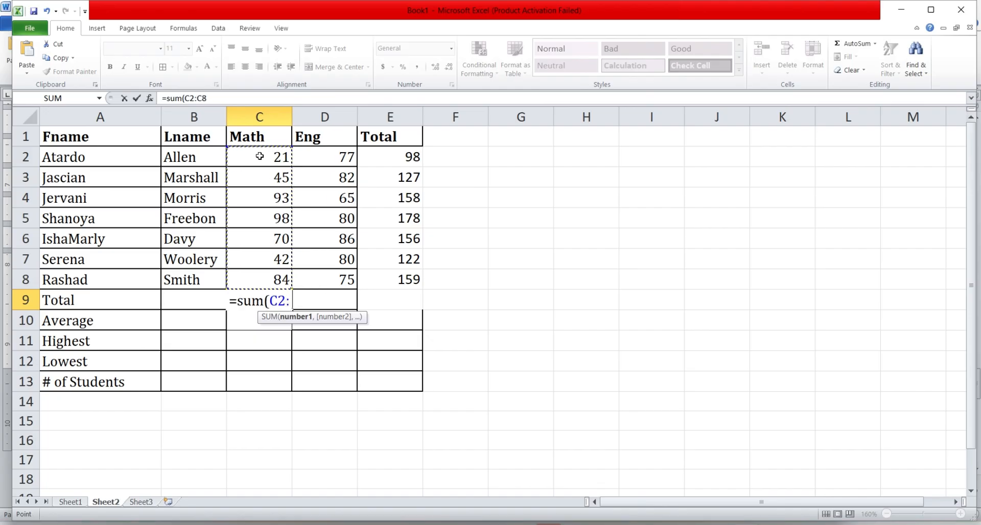
pyautogui.write(')')
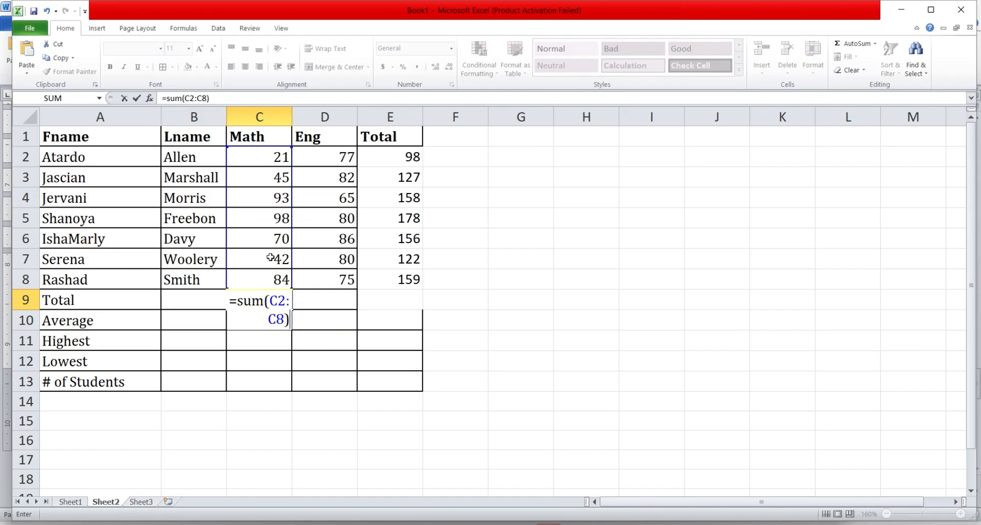
pyautogui.press('Return')
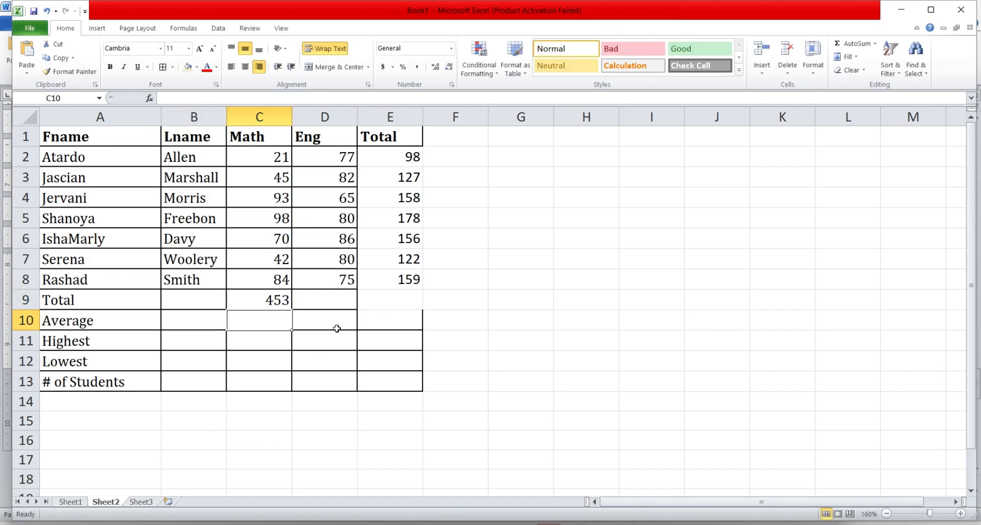
# Step: Fill the Math total formula from C9 across through E9, and check the copied formulas in D9 and E9
pyautogui.click(353, 301)
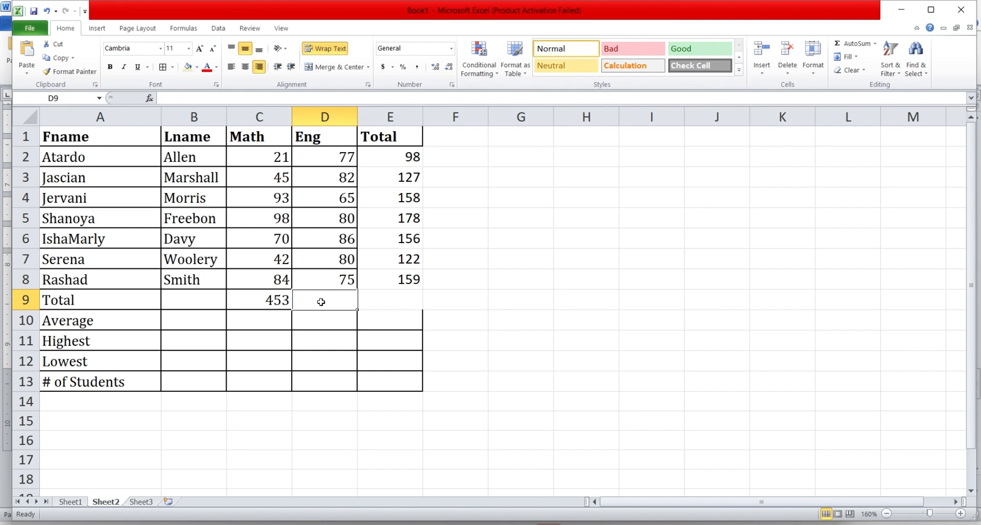
pyautogui.click(280, 297)
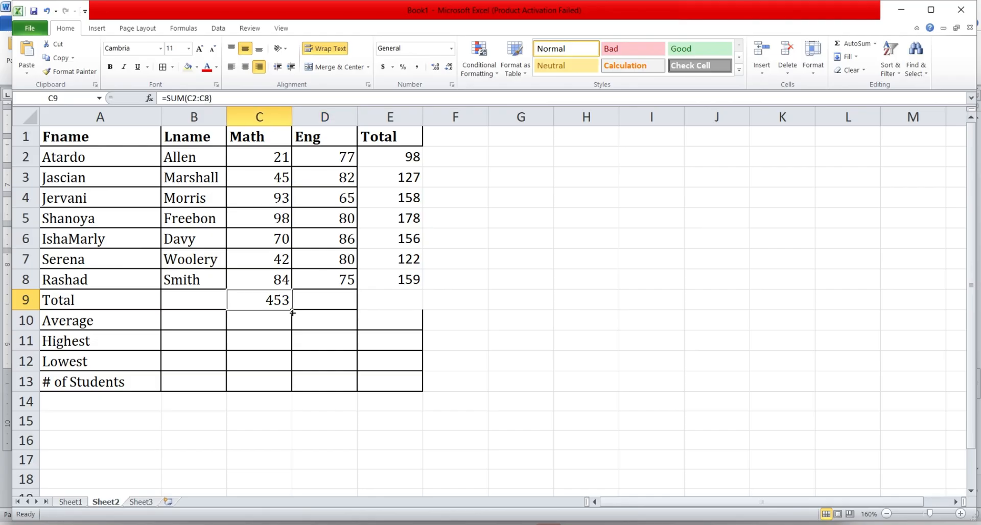
pyautogui.moveTo(292, 312); pyautogui.dragTo(404, 314)
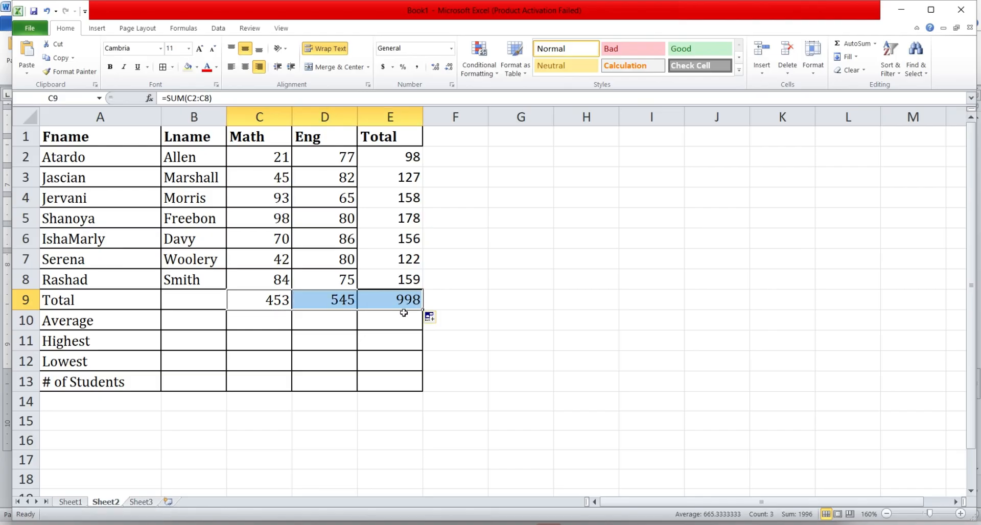
pyautogui.click(337, 301)
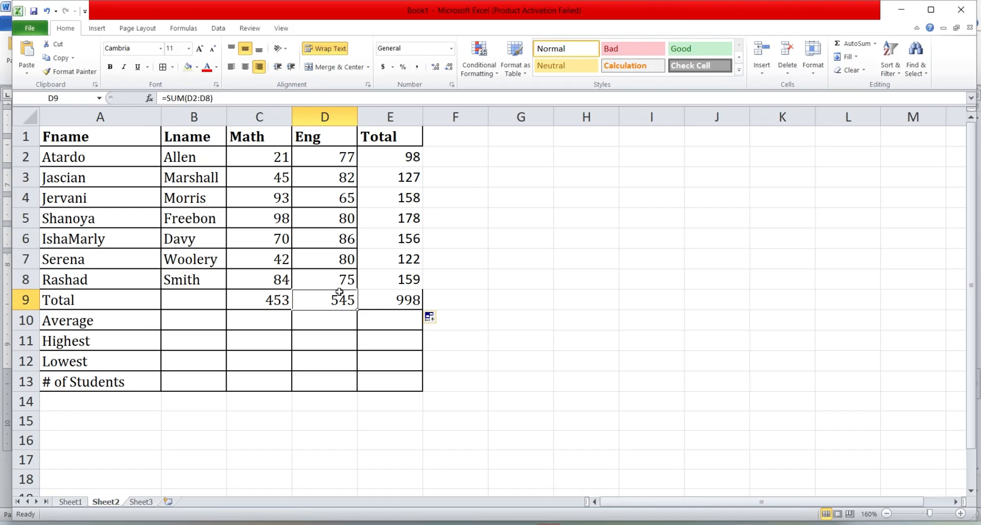
pyautogui.click(400, 298)
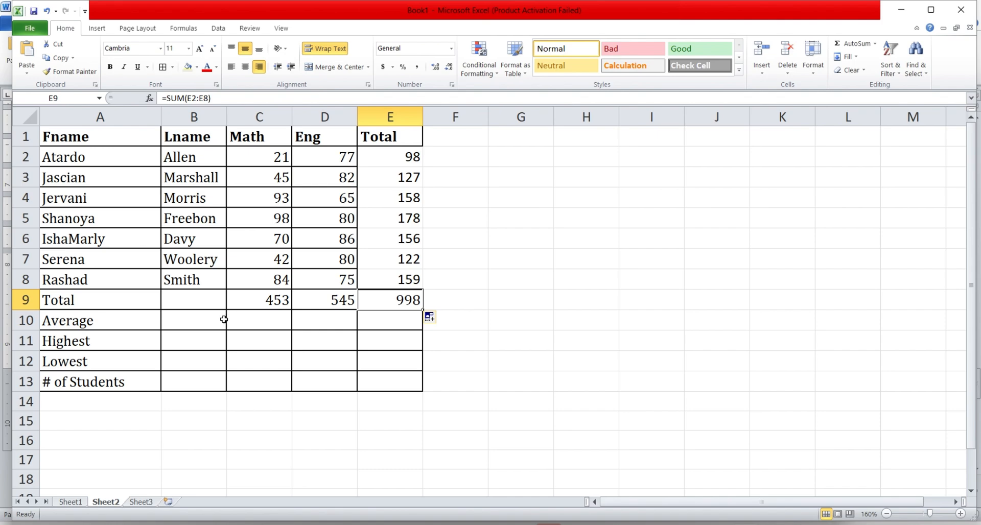
# Step: Enter the formula =average(C2:C8) in C10 to average the Math scores
pyautogui.click(273, 324)
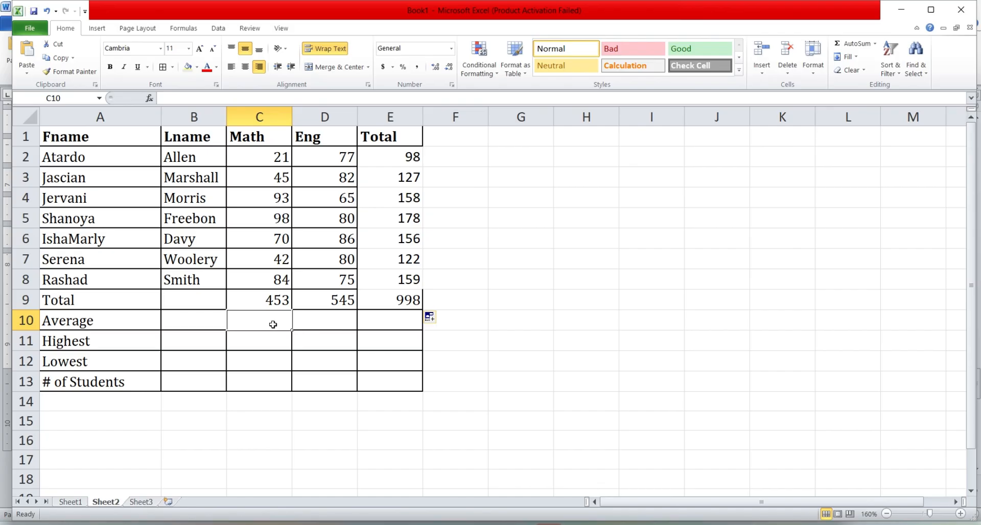
pyautogui.write('=average')
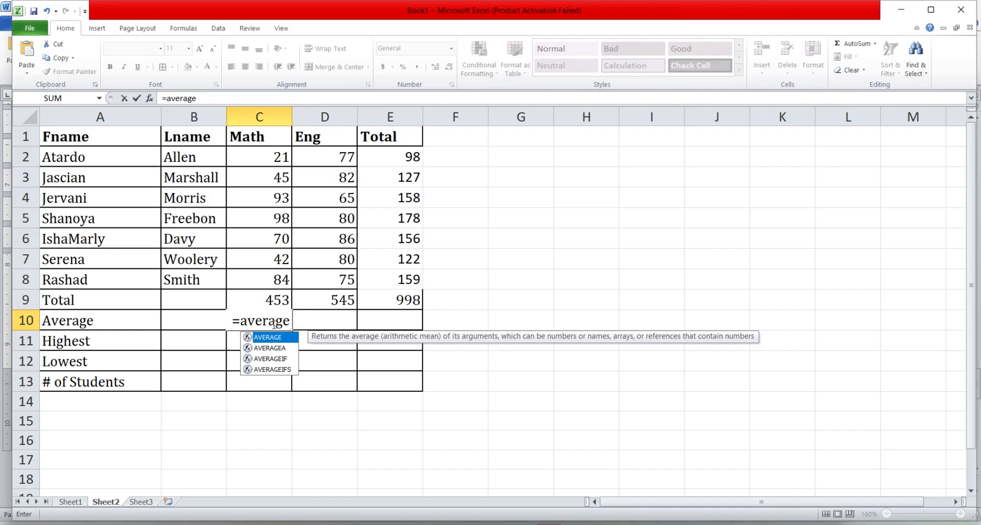
pyautogui.write('(')
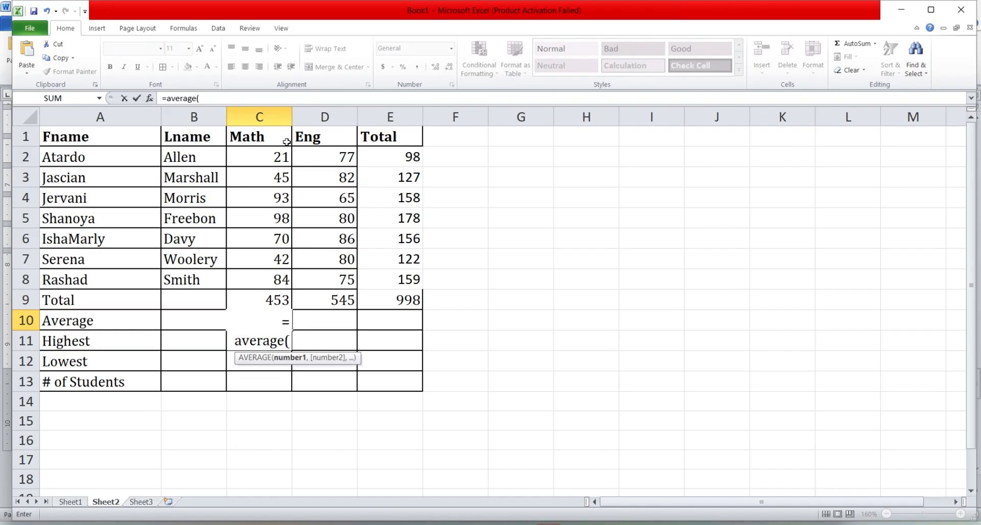
pyautogui.click(272, 157)
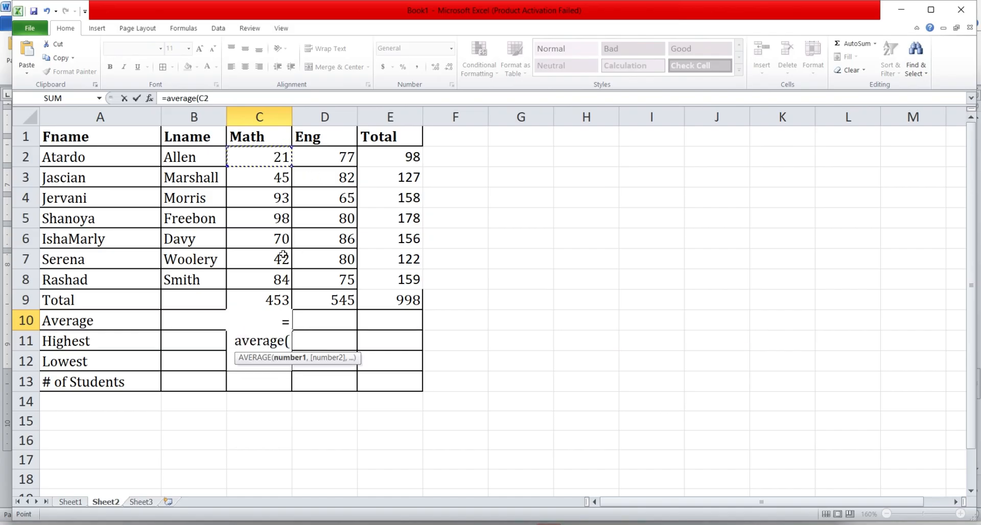
pyautogui.moveTo(283, 255); pyautogui.dragTo(275, 275)
pyautogui.write(')')
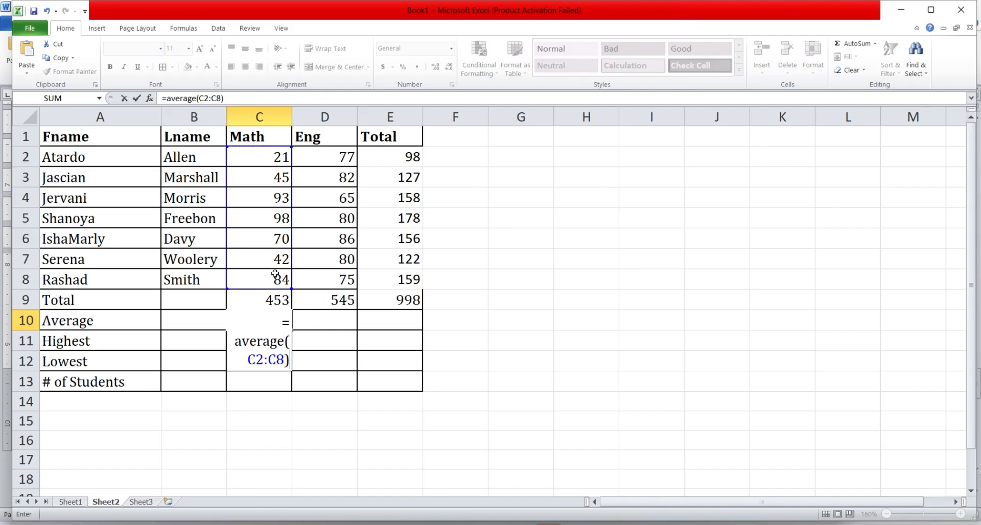
pyautogui.press('Return')
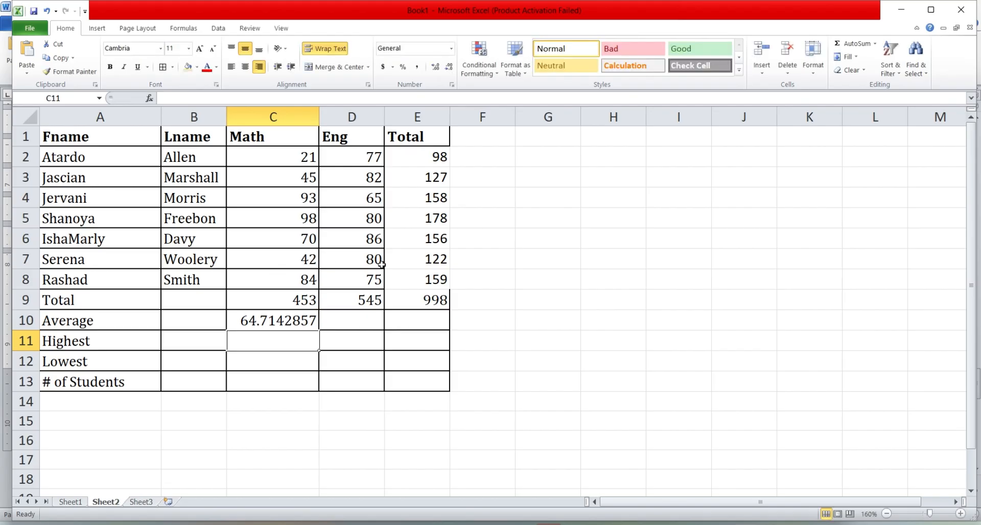
# Step: Fill the average formula from C10 across through E10, and check the copied formula in D10
pyautogui.click(306, 324)
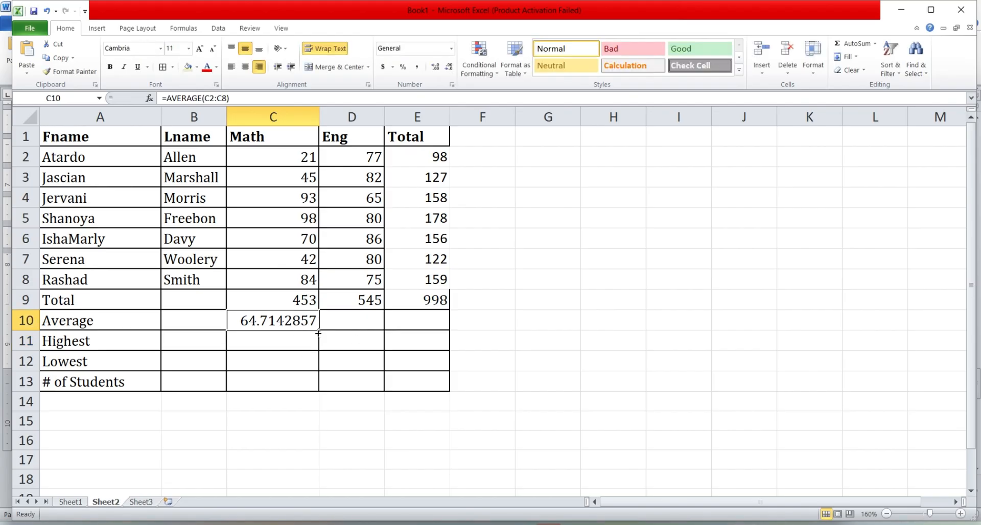
pyautogui.moveTo(318, 332); pyautogui.dragTo(431, 326)
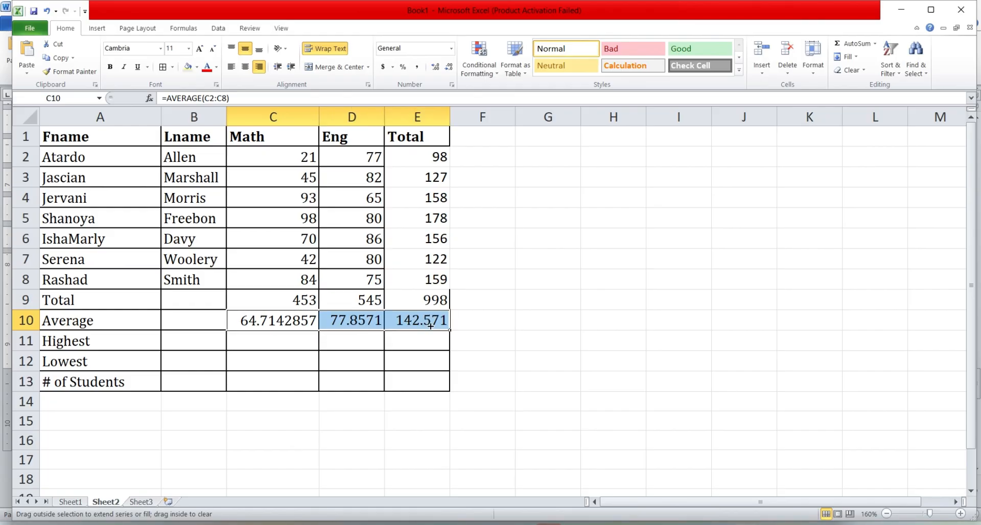
pyautogui.click(352, 318)
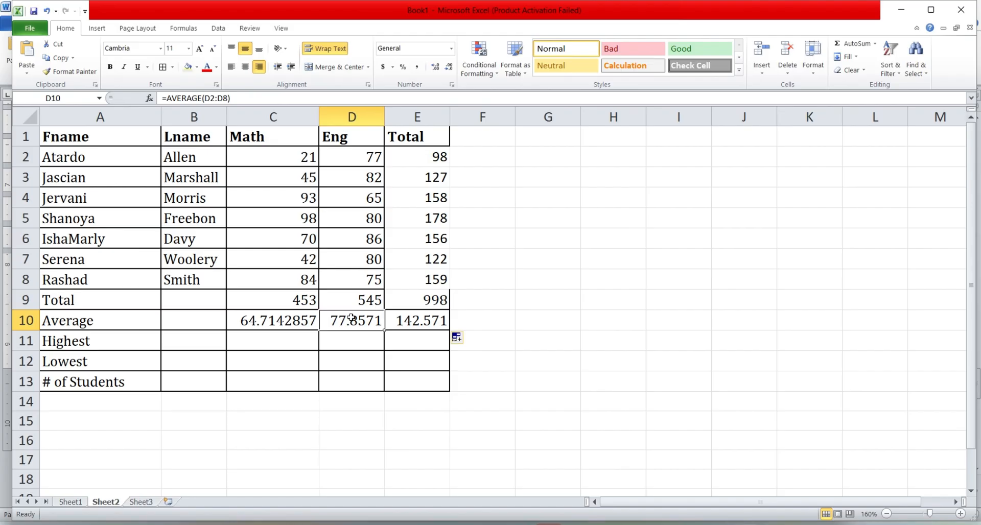
# Step: Enter =max(C2:C8) in C11 for the highest Math score, and fill it across through E11
pyautogui.click(295, 340)
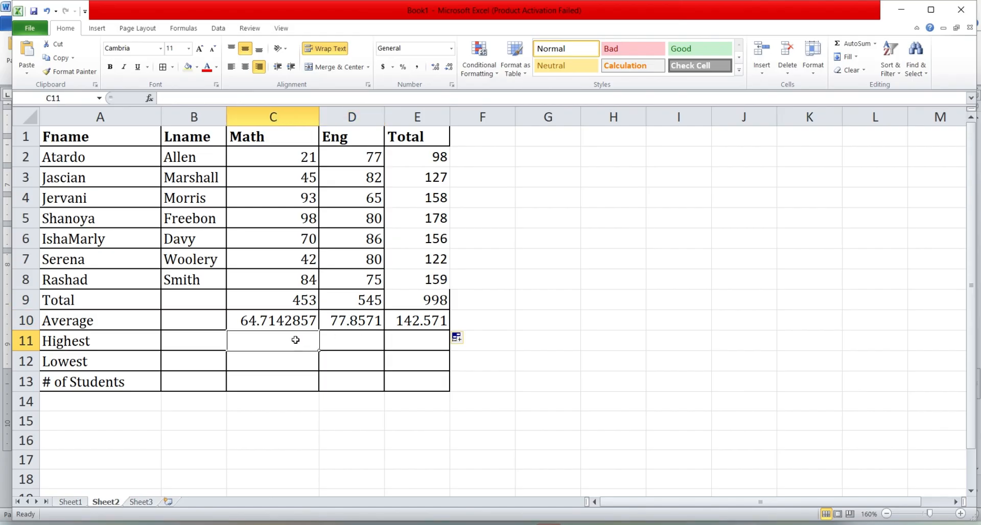
pyautogui.write('=')
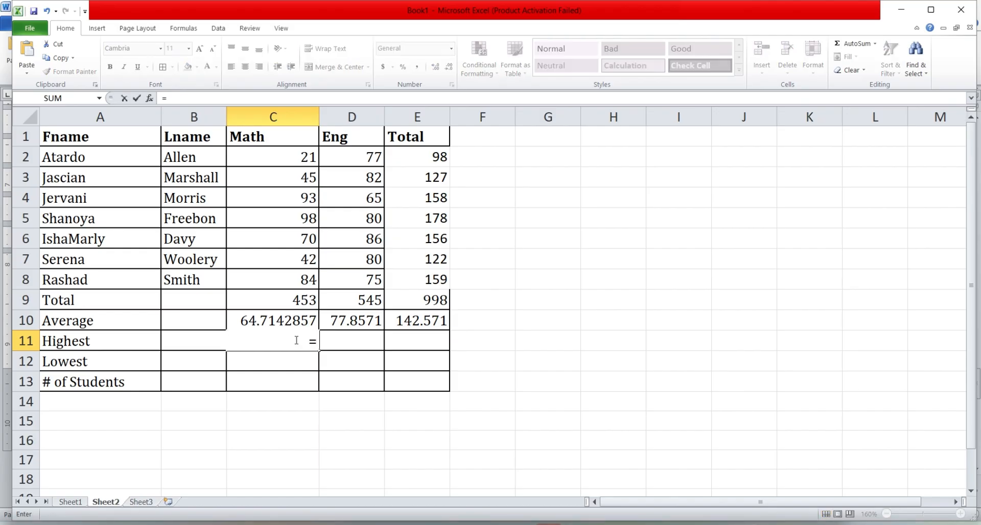
pyautogui.write('max(')
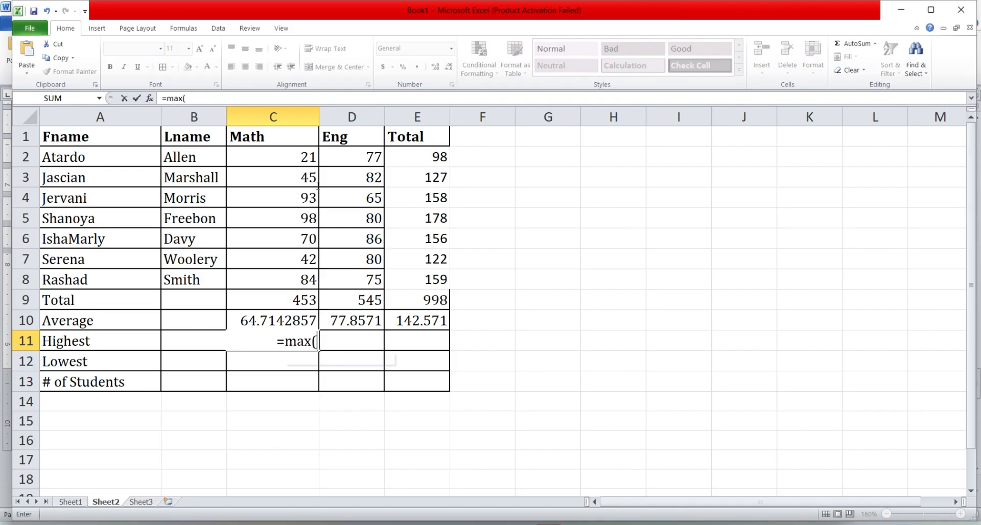
pyautogui.moveTo(301, 159); pyautogui.dragTo(302, 276)
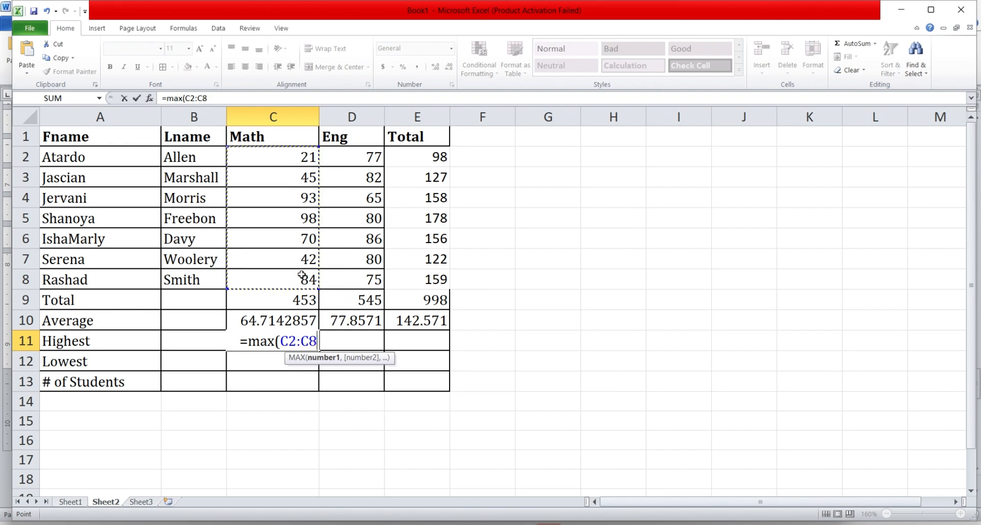
pyautogui.write(')')
pyautogui.press('Return')
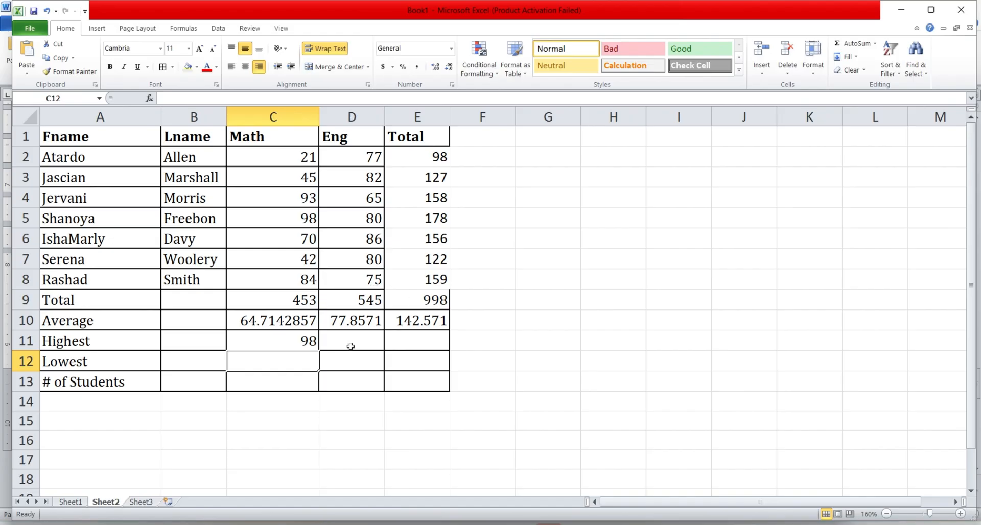
pyautogui.click(299, 340)
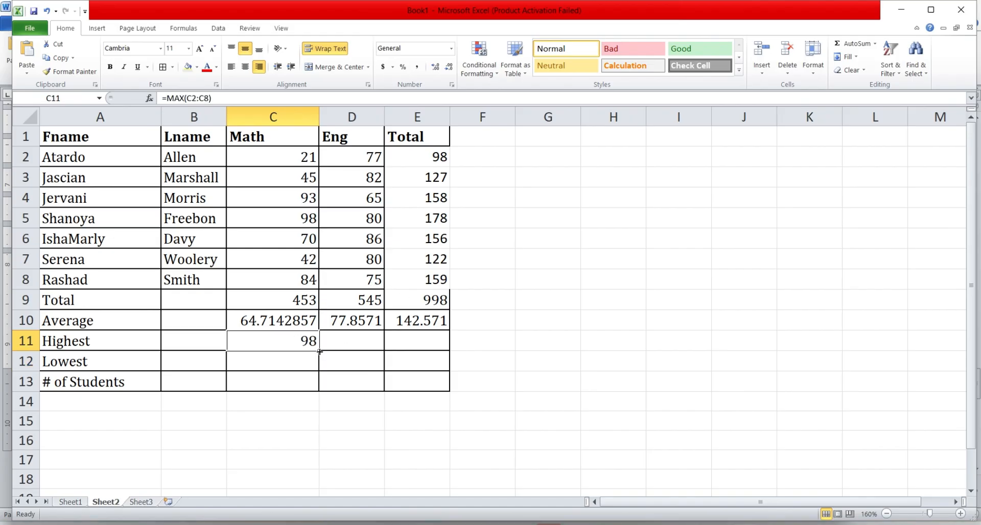
pyautogui.moveTo(320, 351); pyautogui.dragTo(425, 351)
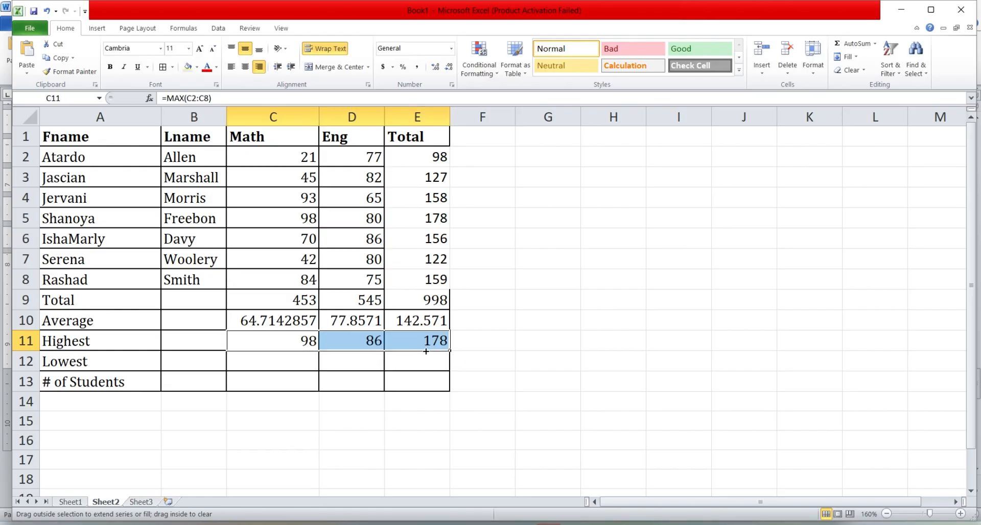
# Step: Enter the formula =min(C2:C8) in C12 to find the lowest Math score
pyautogui.click(280, 365)
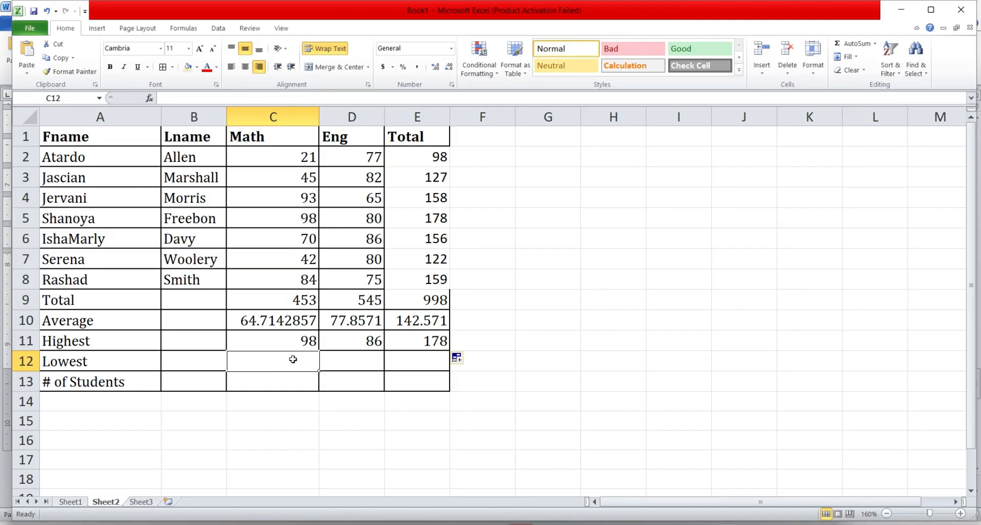
pyautogui.write('=min(')
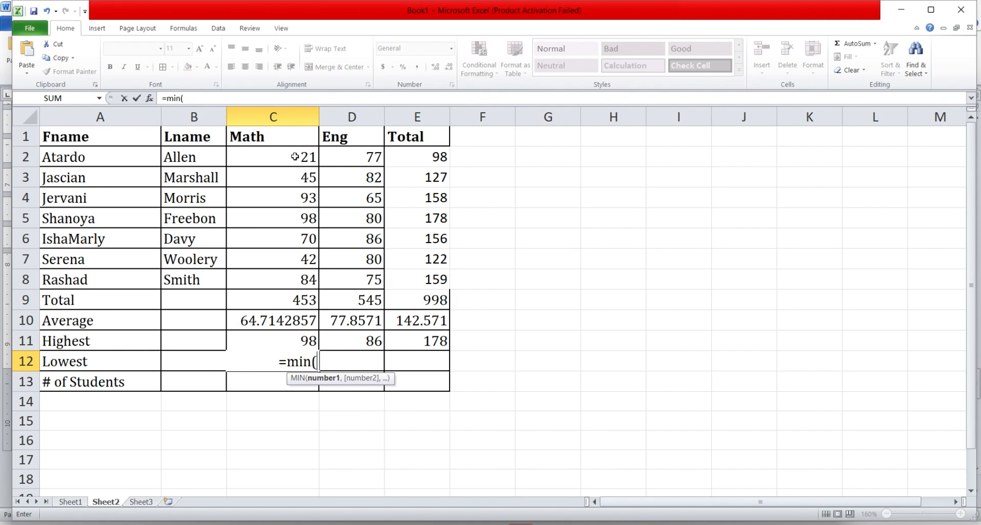
pyautogui.moveTo(296, 157); pyautogui.dragTo(291, 285)
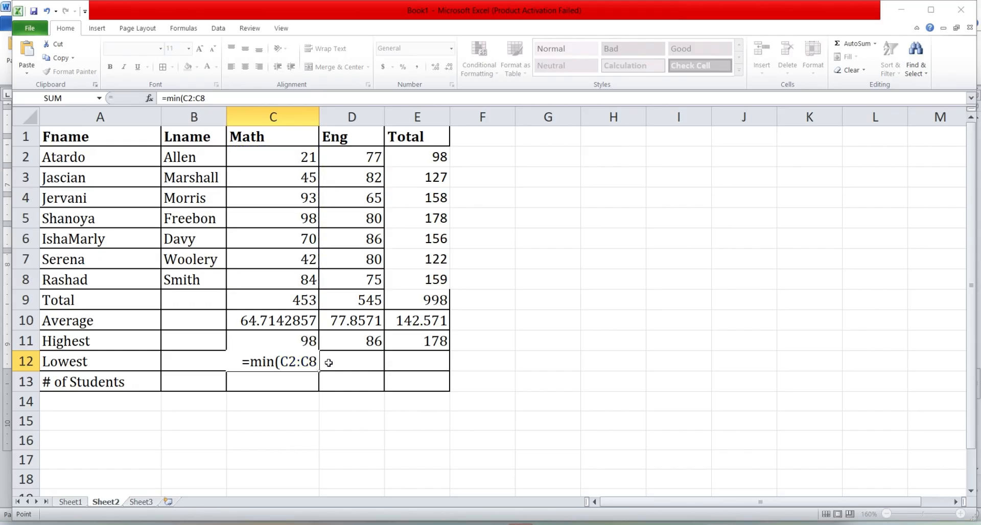
pyautogui.press('Return')
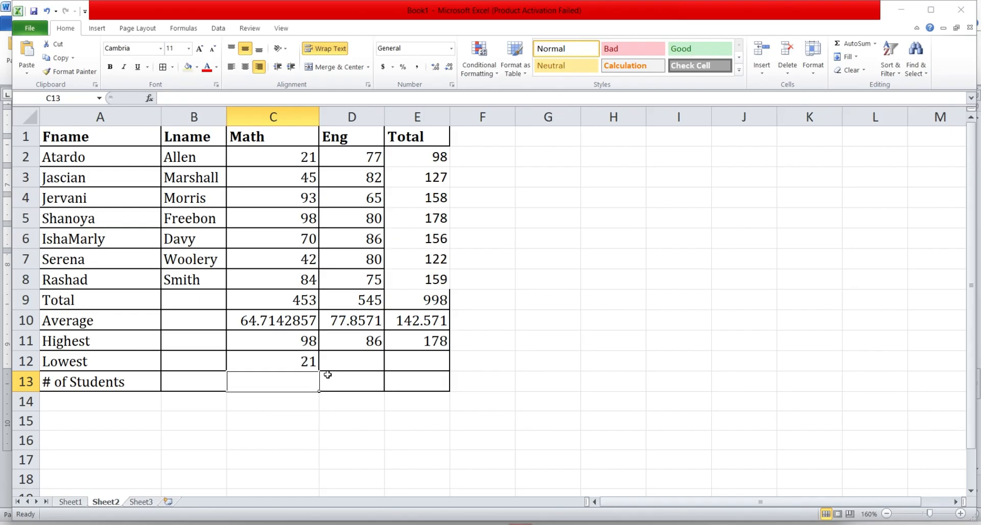
# Step: Fill the lowest-score formula from C12 across through E12
pyautogui.click(312, 364)
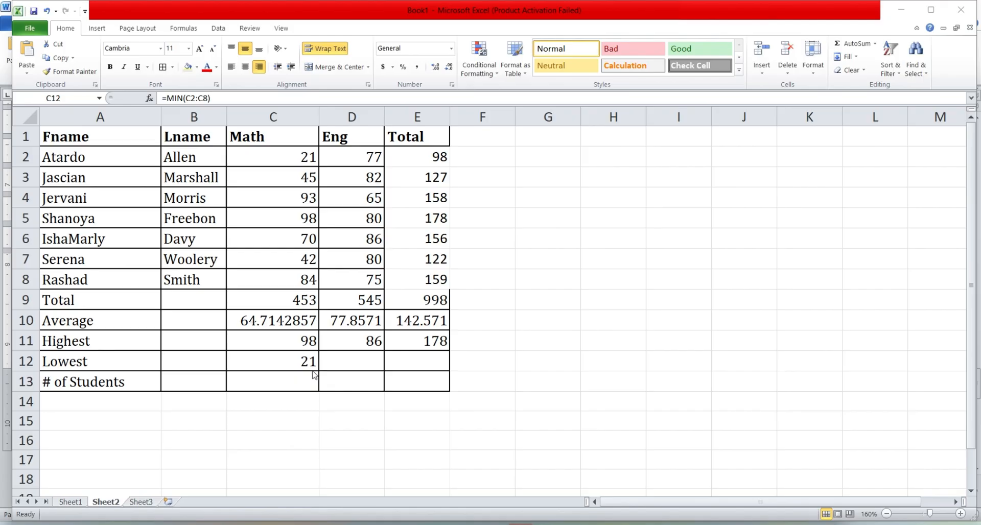
pyautogui.hotkey('alt', 'Tab')
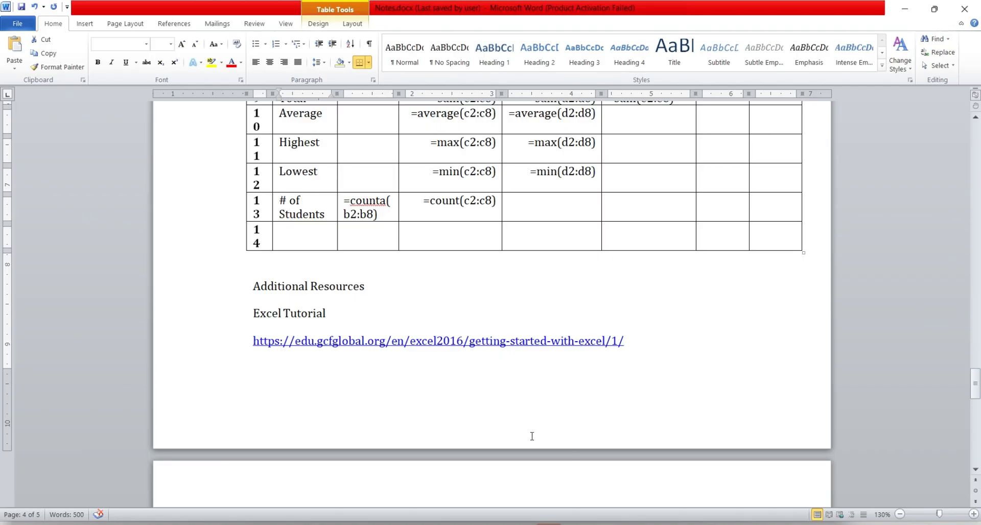
pyautogui.click(670, 495)
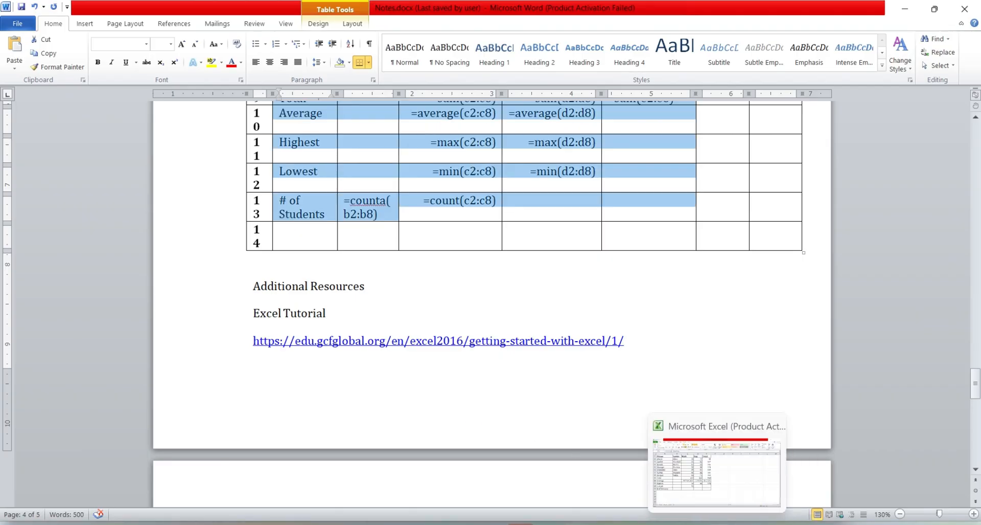
pyautogui.click(717, 524)
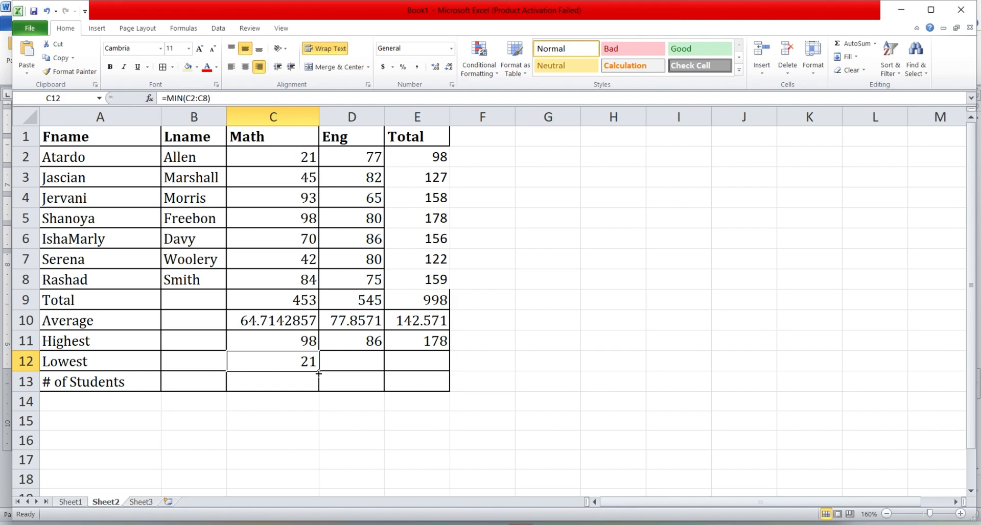
pyautogui.moveTo(369, 362); pyautogui.dragTo(420, 363)
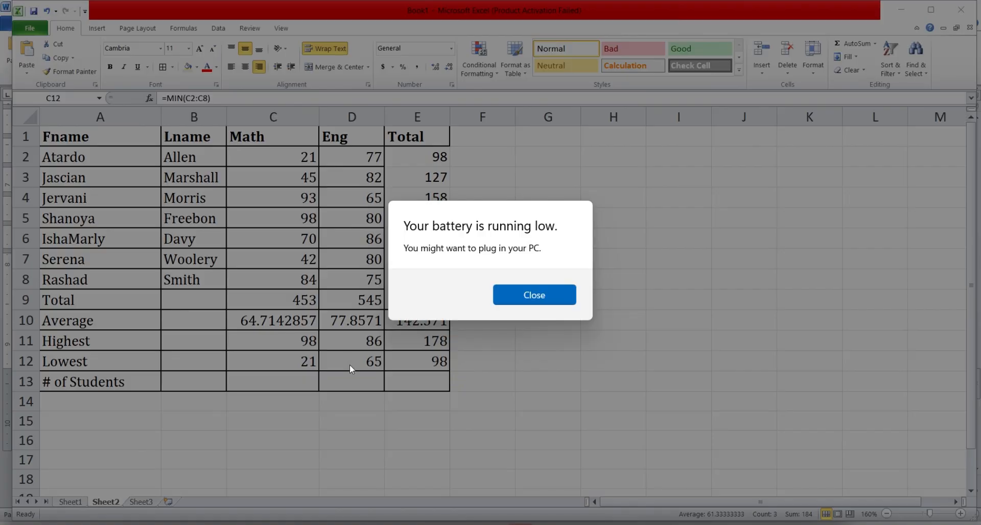
# Step: Dismiss the recurring low battery notice and return to the student table in Excel
pyautogui.press('Return')
pyautogui.hotkey('alt', 'Tab')
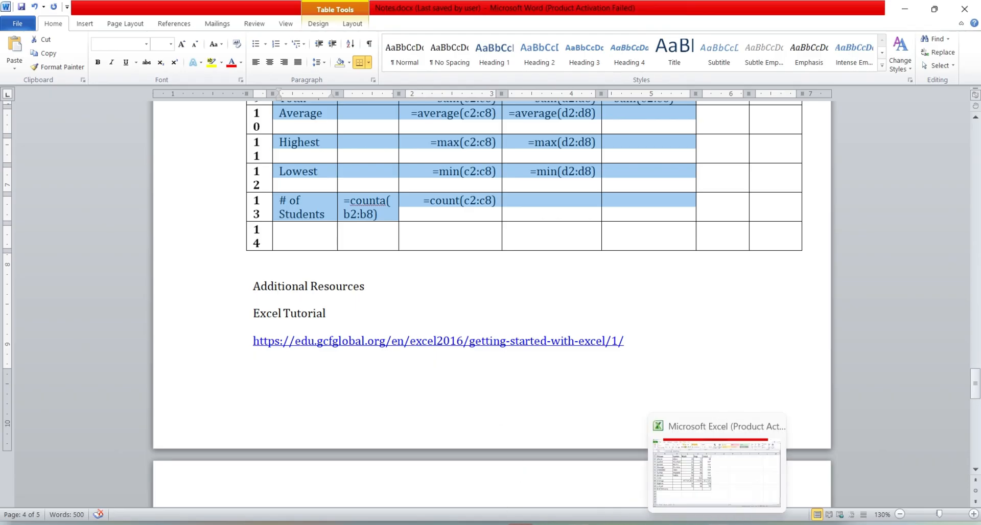
pyautogui.click(718, 523)
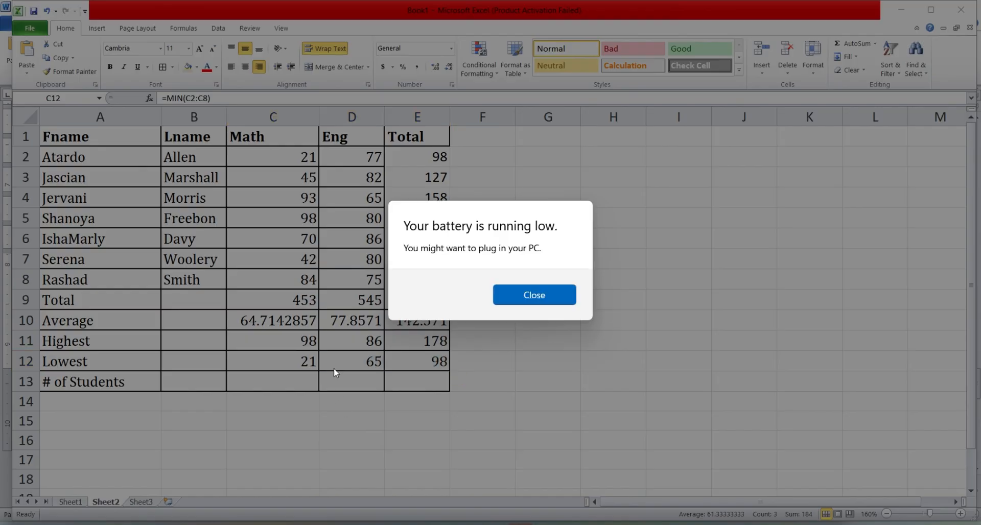
pyautogui.click(532, 298)
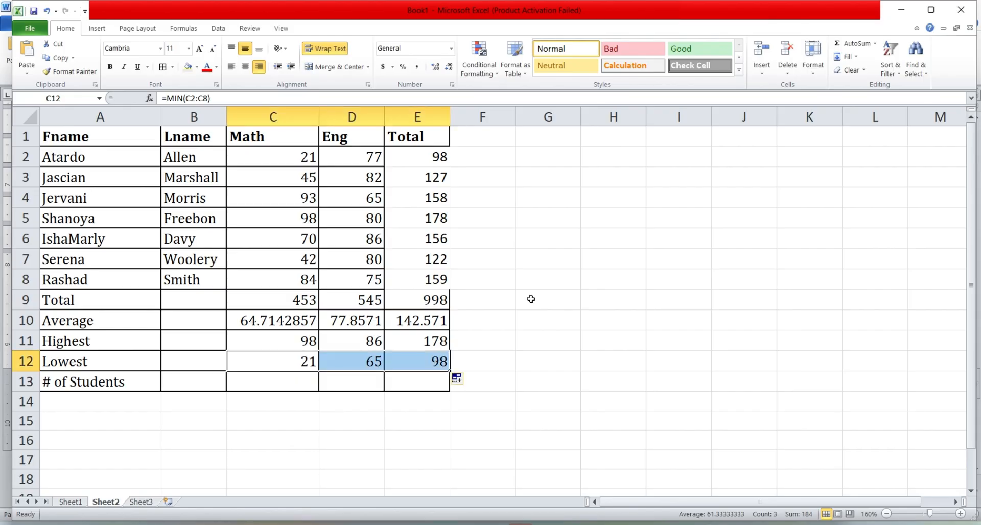
pyautogui.click(290, 381)
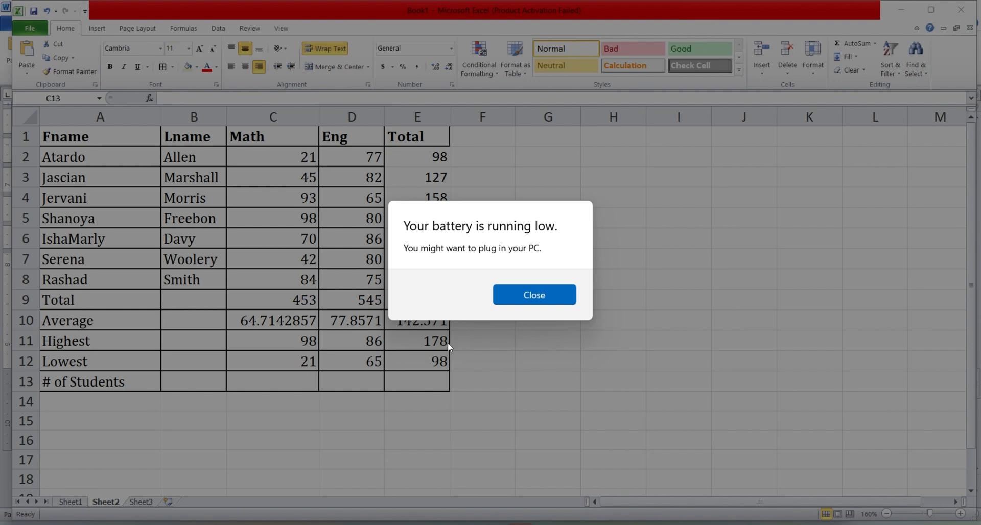
pyautogui.click(539, 299)
pyautogui.click(533, 295)
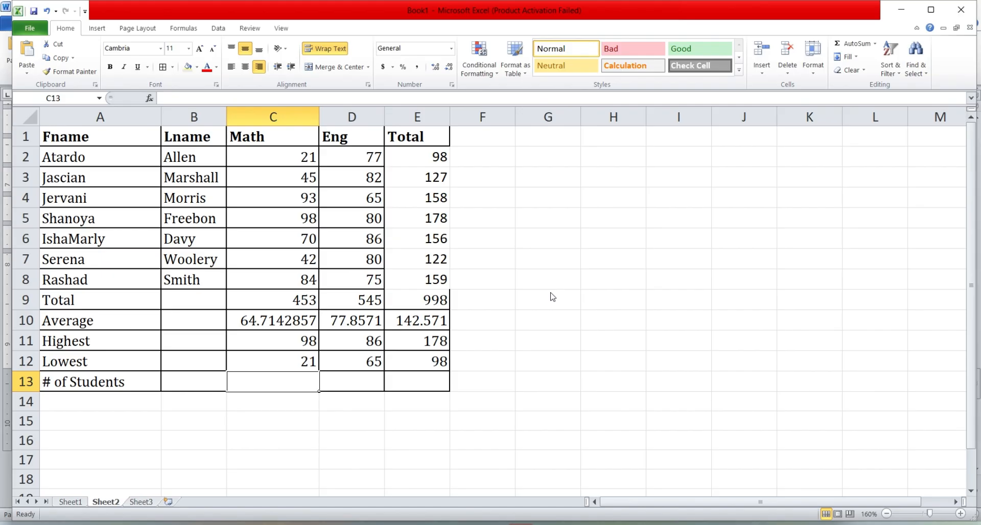
pyautogui.click(551, 292)
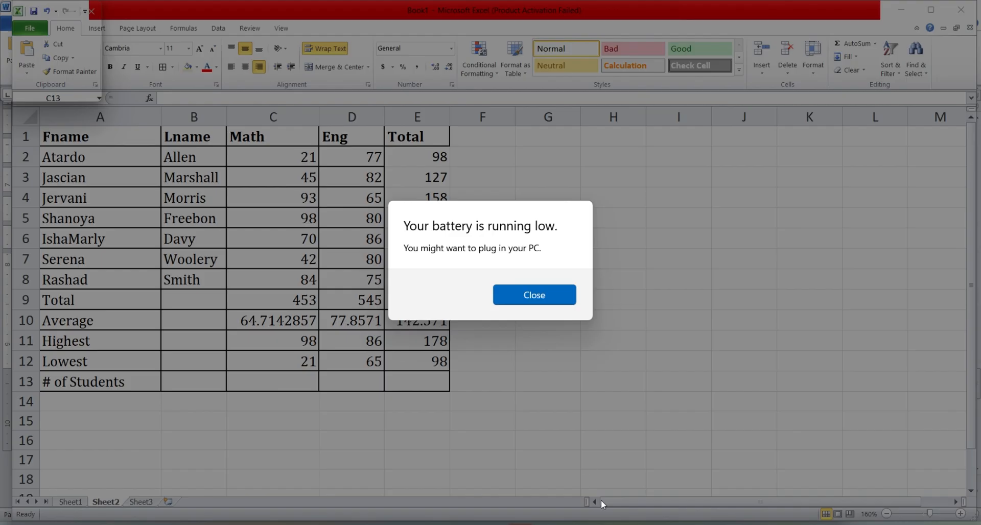
pyautogui.click(534, 300)
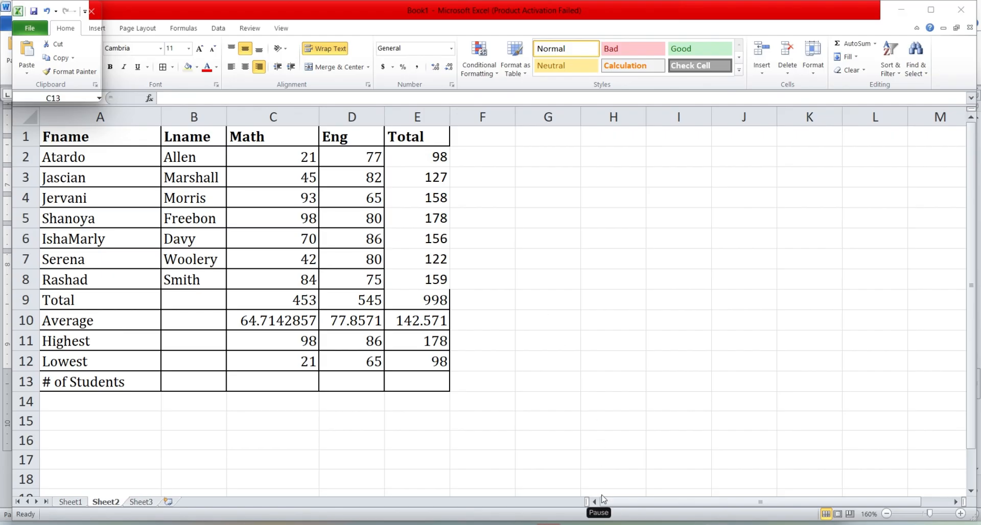
# Step: Enter the formula =count(C2:C8) in C13 to count the students with Math scores
pyautogui.click(258, 383)
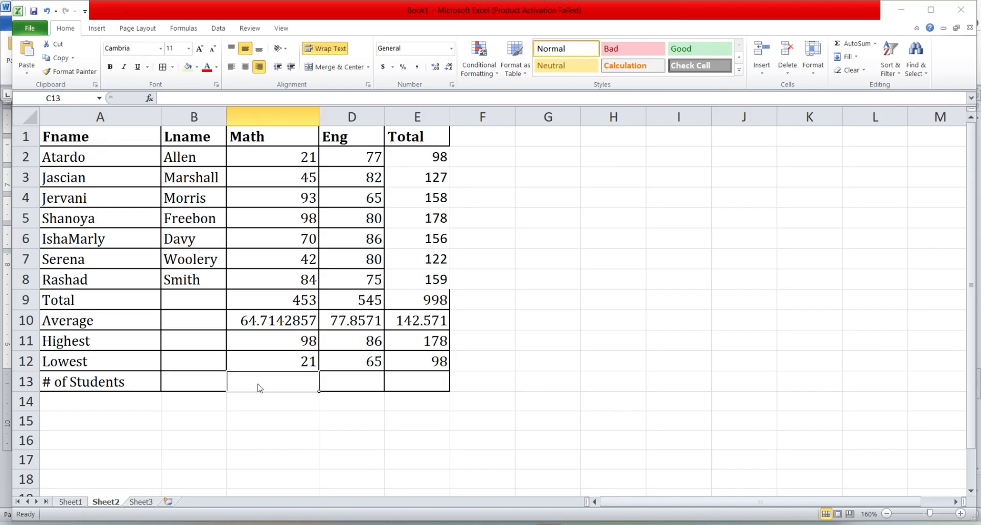
pyautogui.write('=')
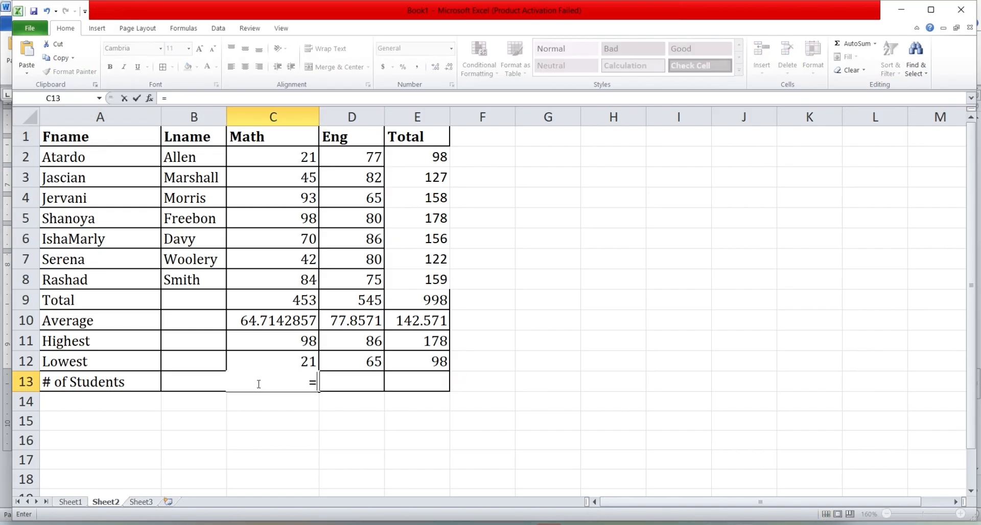
pyautogui.write('coun')
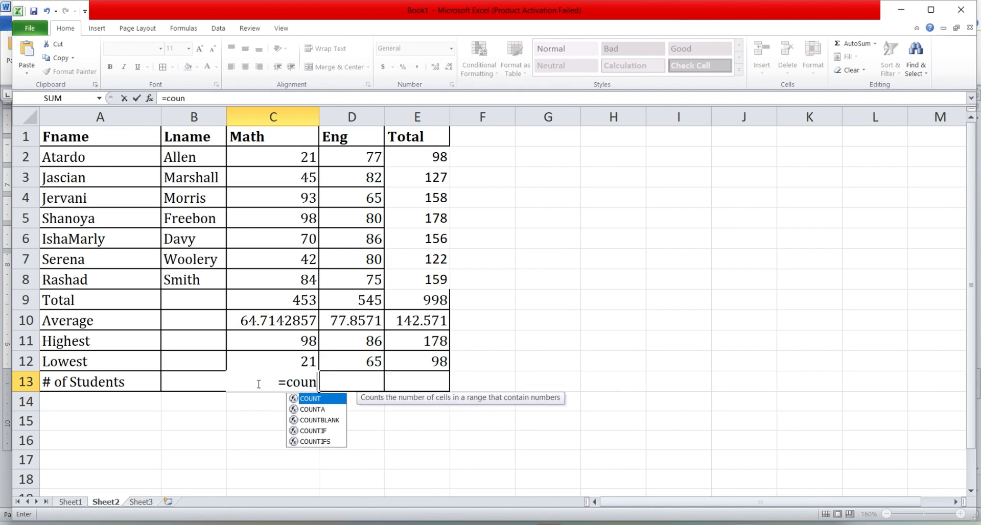
pyautogui.write('t(')
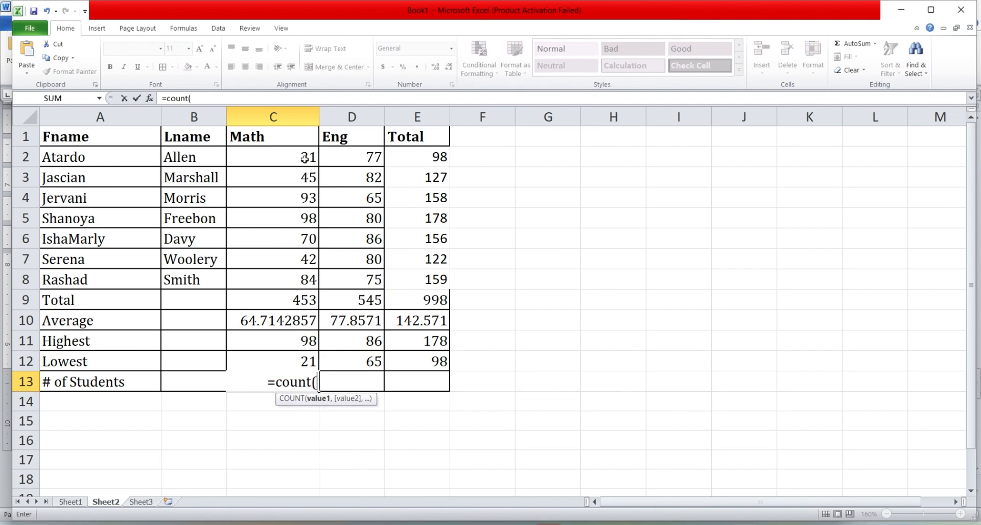
pyautogui.moveTo(309, 154); pyautogui.dragTo(312, 280)
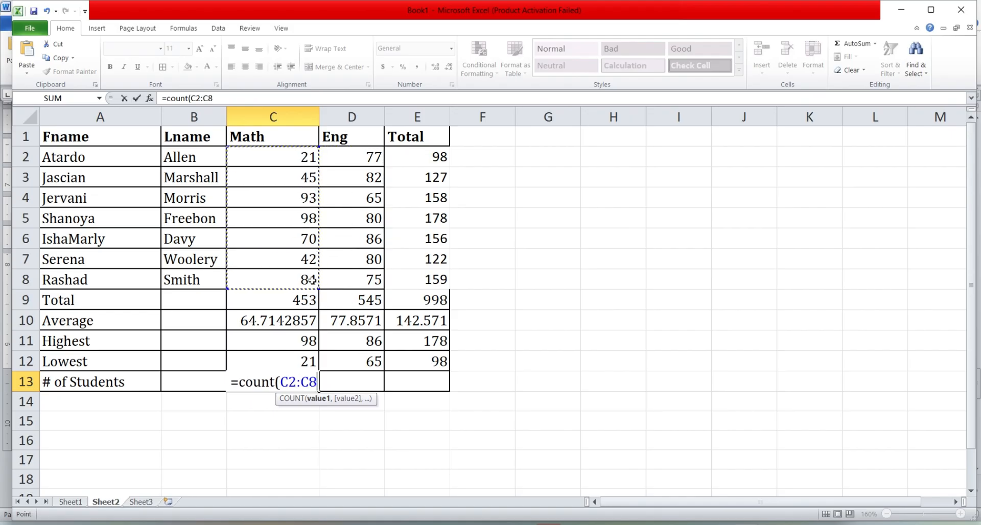
pyautogui.write(')')
pyautogui.press('Return')
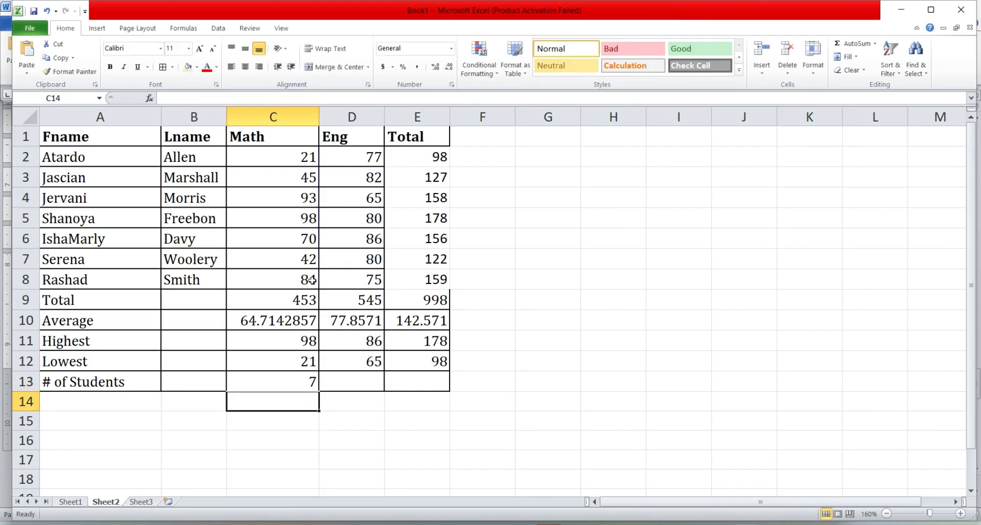
# Step: Fill the count formula from C13 across through E13
pyautogui.click(303, 382)
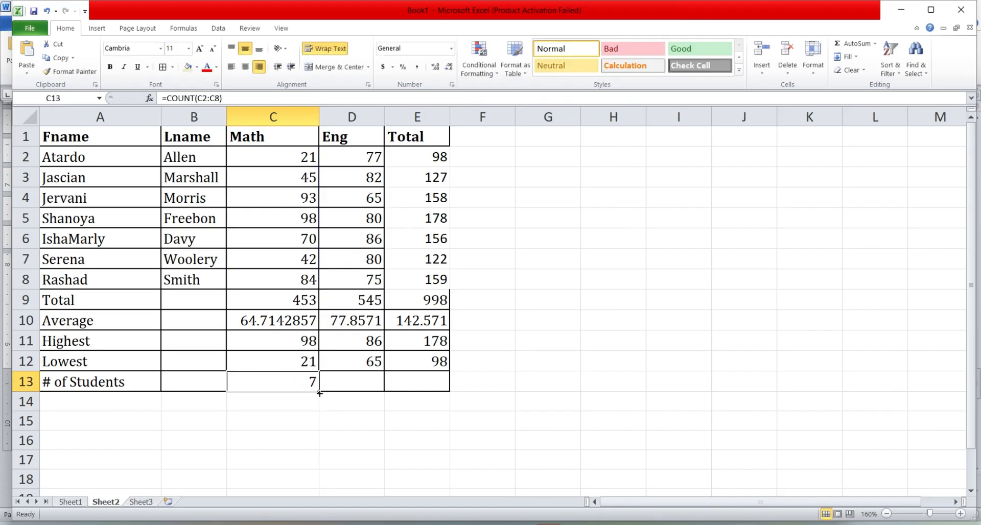
pyautogui.moveTo(319, 393); pyautogui.dragTo(445, 383)
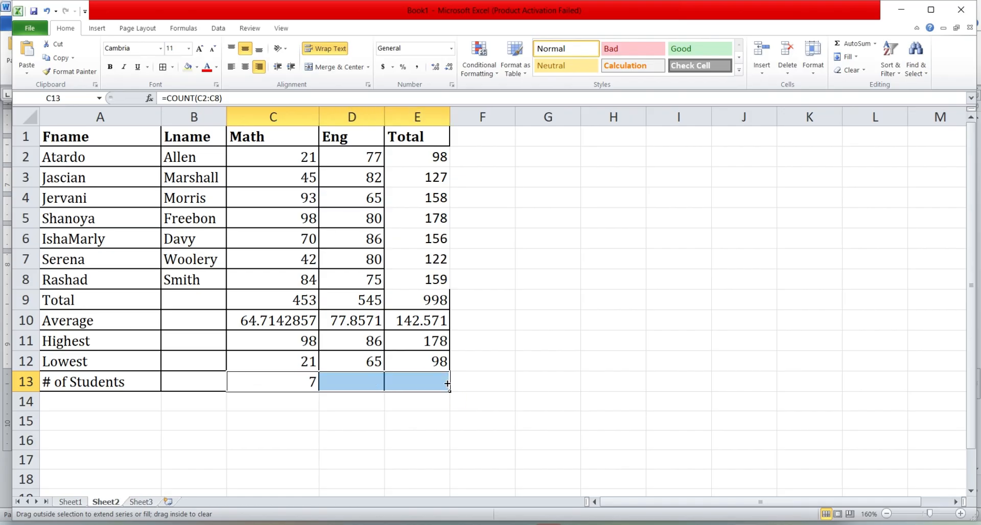
pyautogui.click(602, 494)
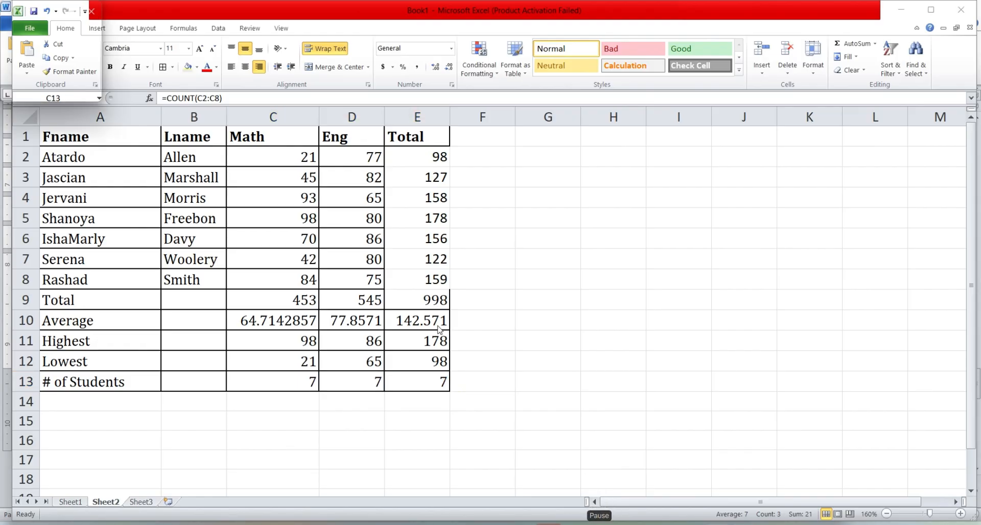
# Step: Insert a new column before the Math column and enter the heading Sex in C1
pyautogui.click(262, 111)
pyautogui.click(261, 111)
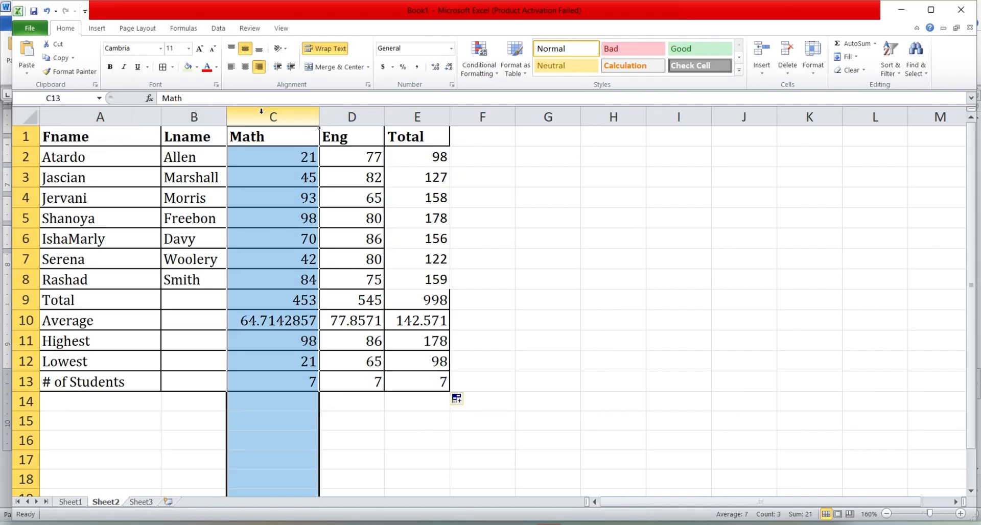
pyautogui.rightClick(262, 112)
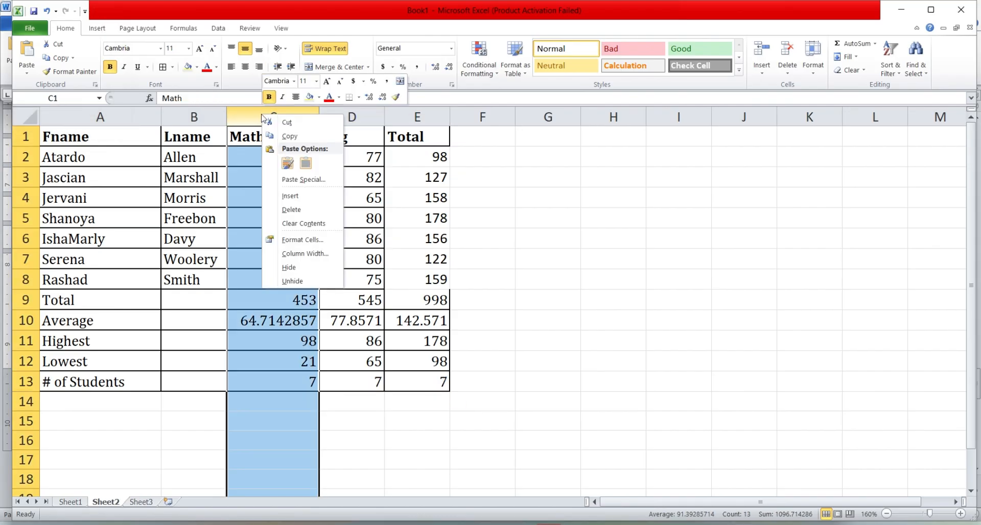
pyautogui.click(322, 196)
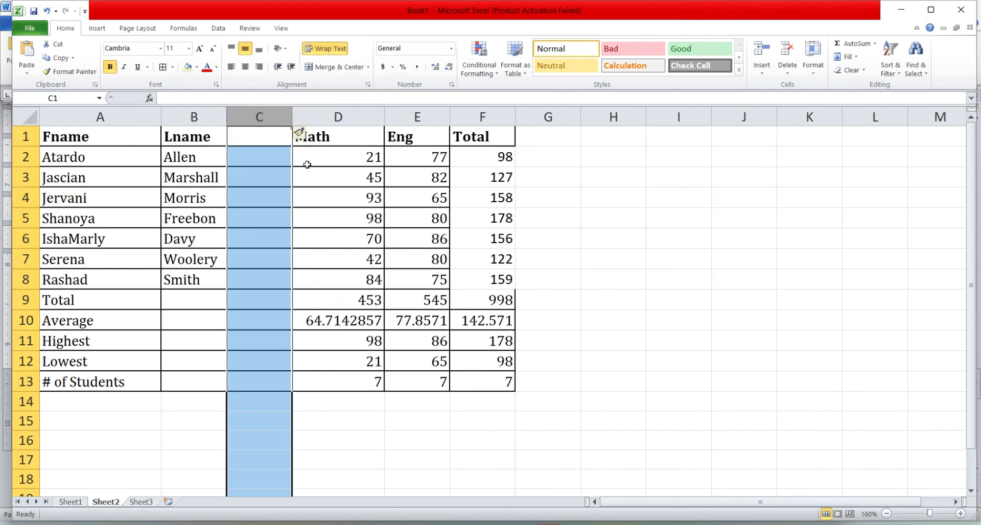
pyautogui.click(256, 129)
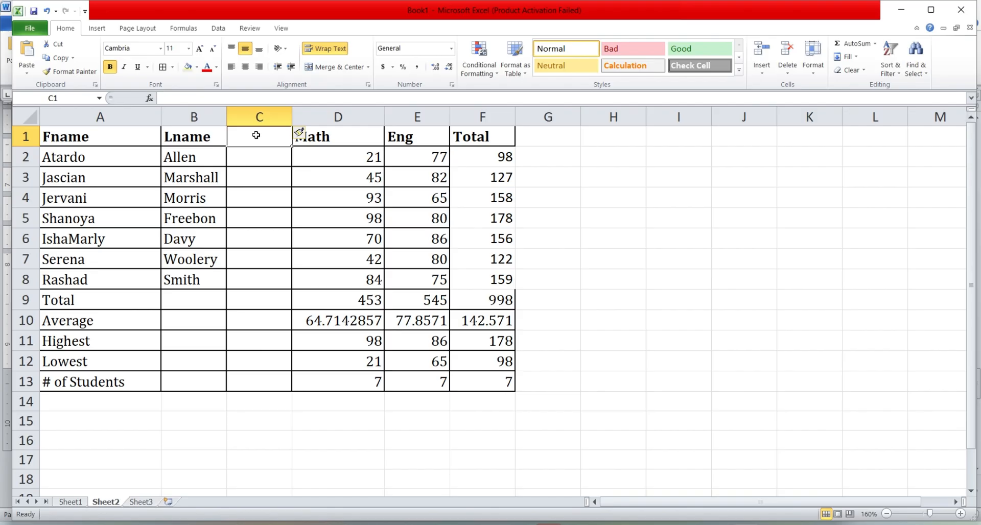
pyautogui.write('Sex')
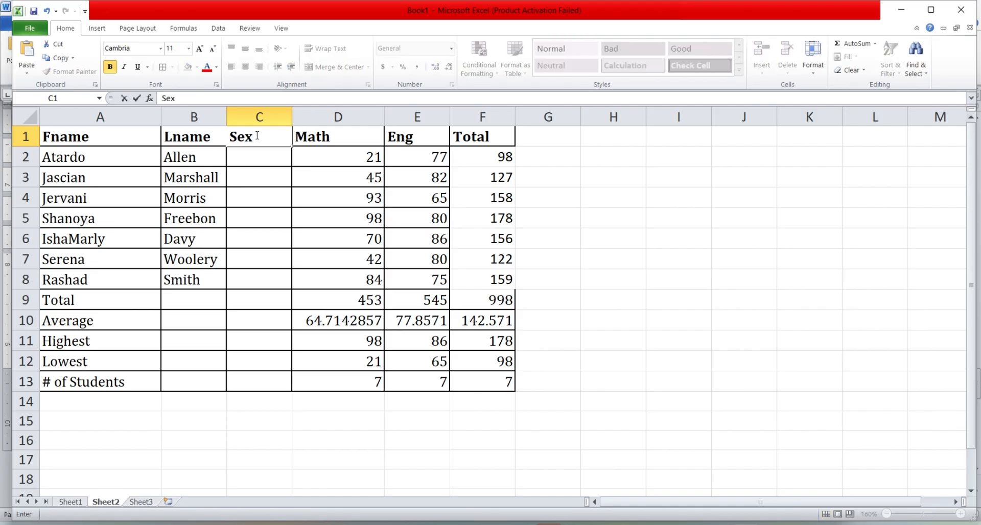
pyautogui.press('Return')
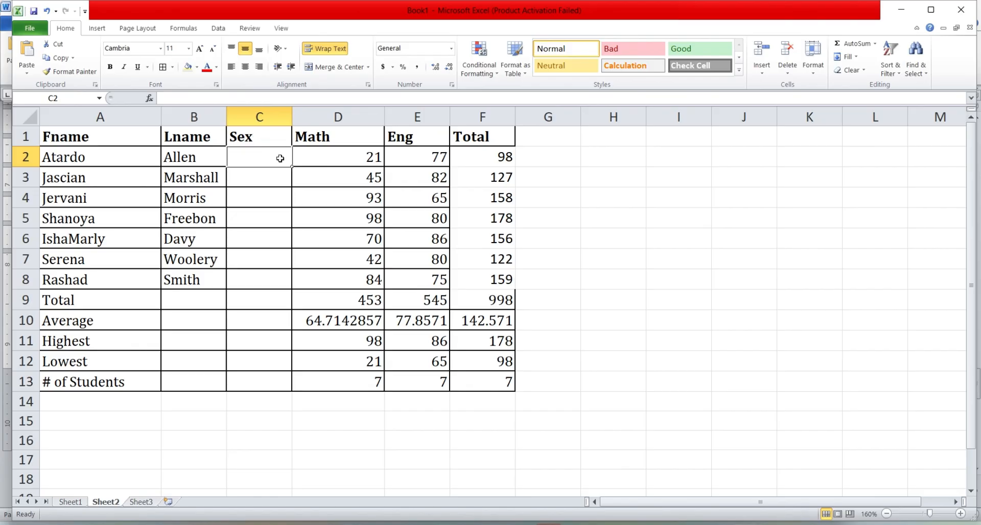
# Step: Enter the students' sexes in C2:C8 as M, F, M, F, M, F, M
pyautogui.write('F')
pyautogui.press('BackSpace')
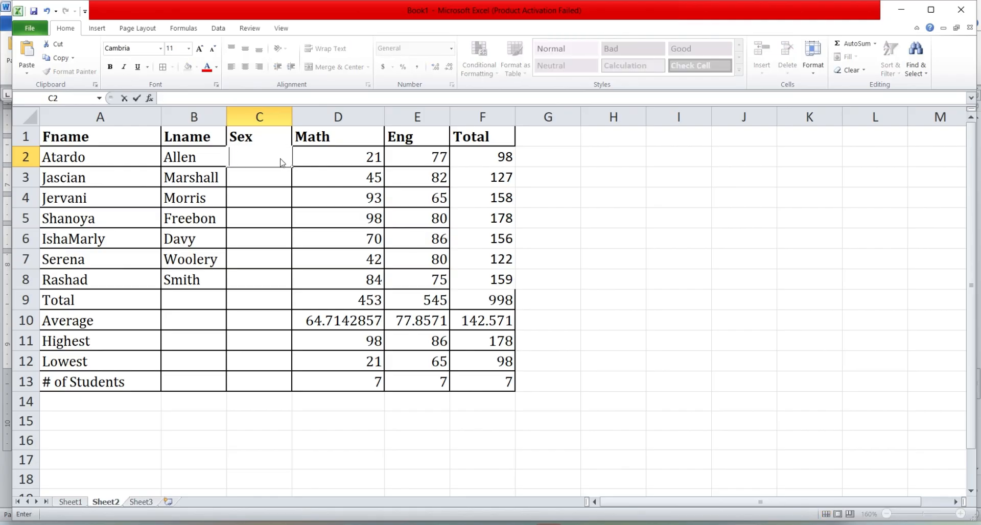
pyautogui.write('M')
pyautogui.press('Return')
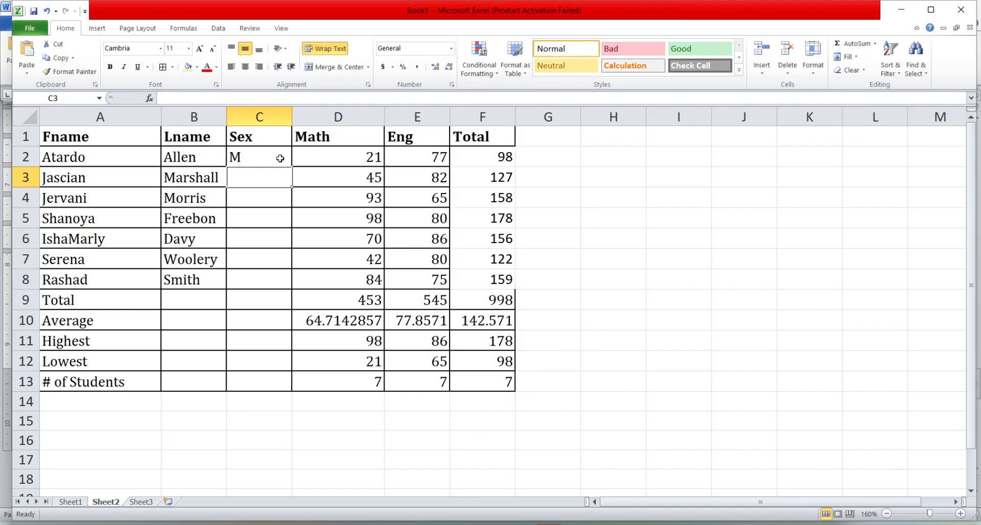
pyautogui.write('F')
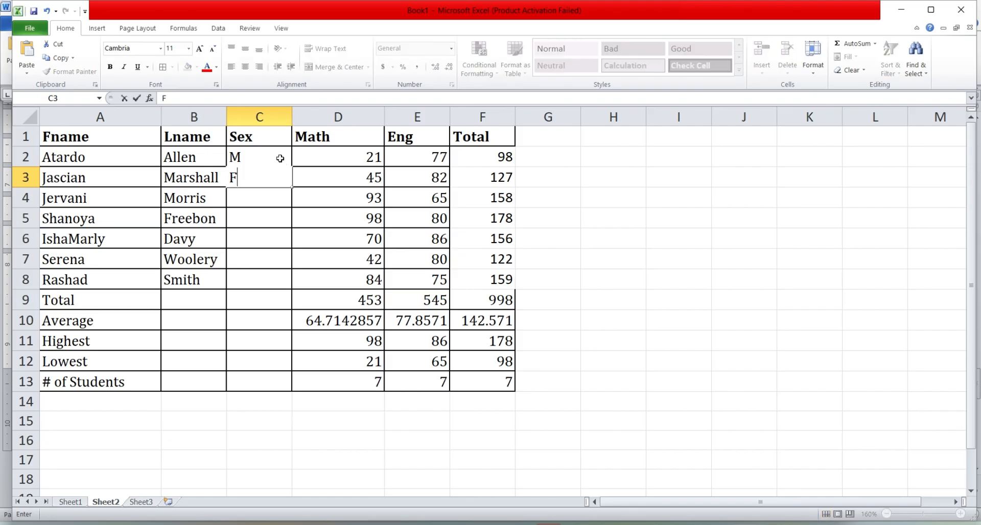
pyautogui.press('Return')
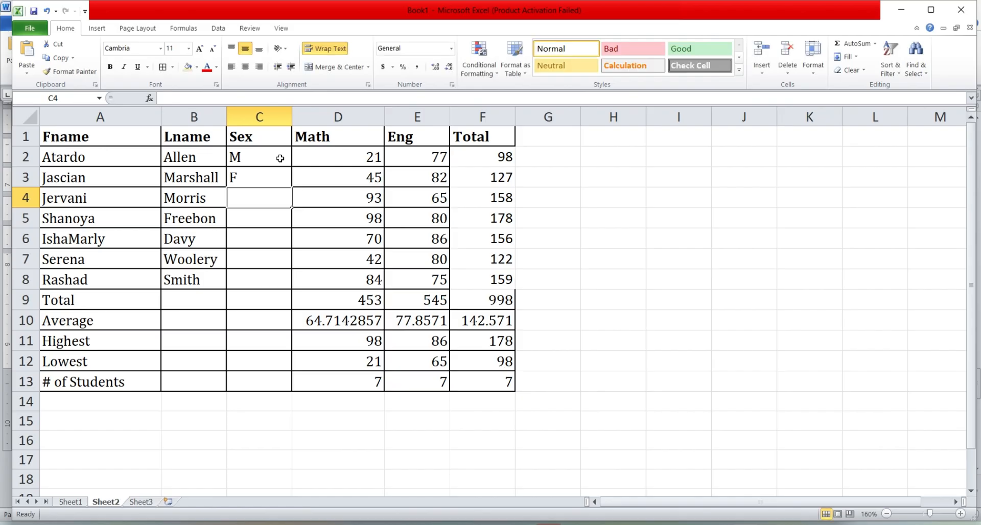
pyautogui.write('M')
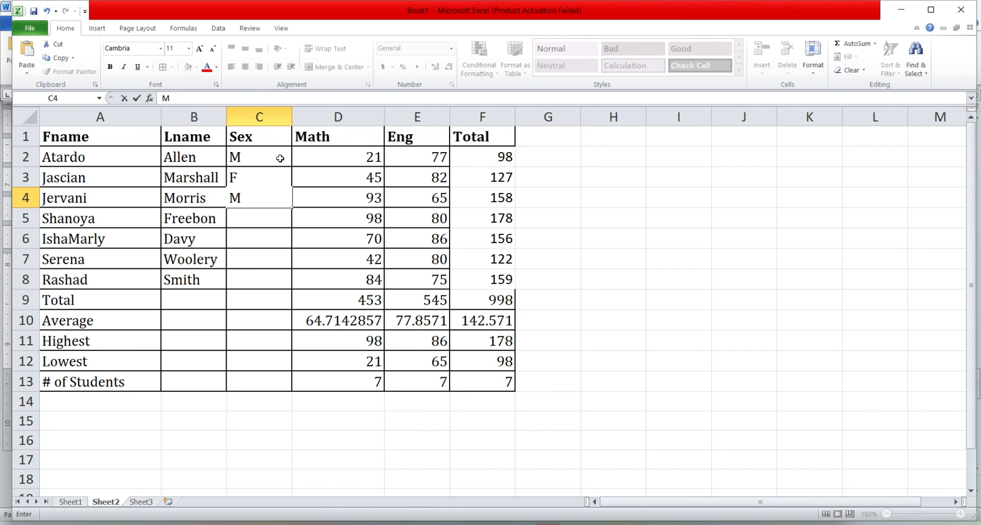
pyautogui.press('Return')
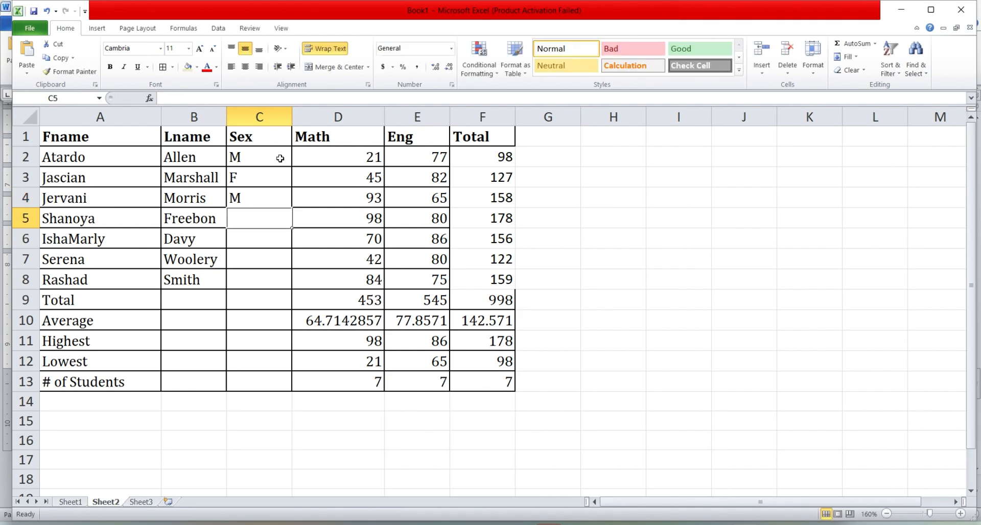
pyautogui.write('F')
pyautogui.press('Return')
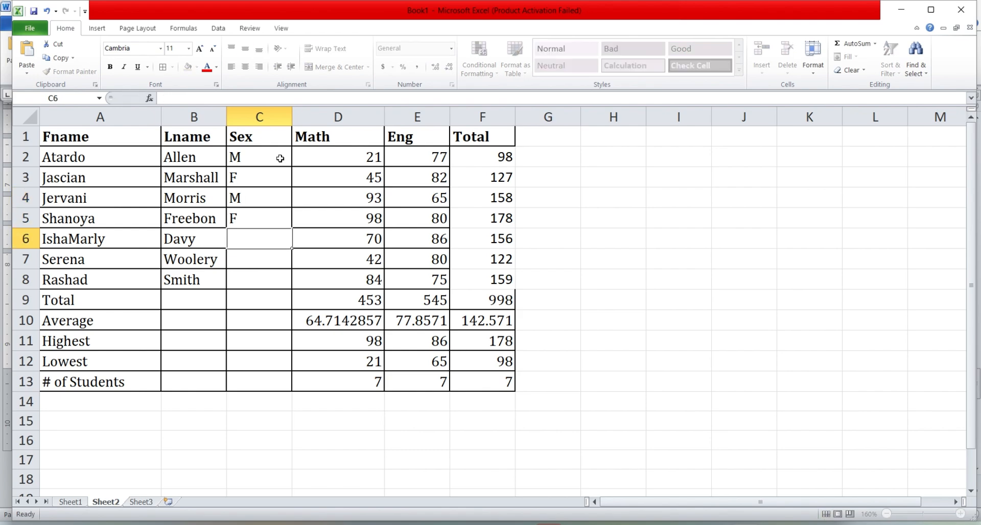
pyautogui.write('M')
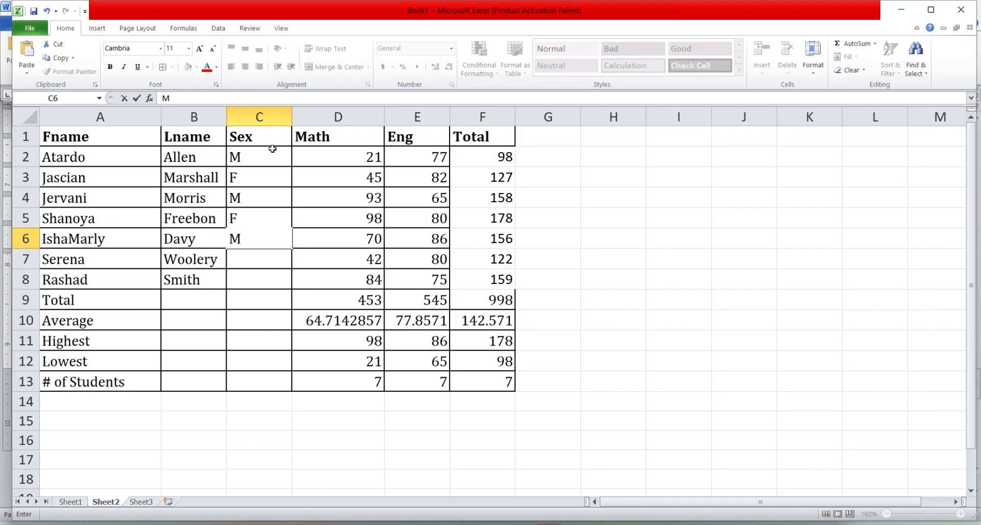
pyautogui.press('Return')
pyautogui.write('F')
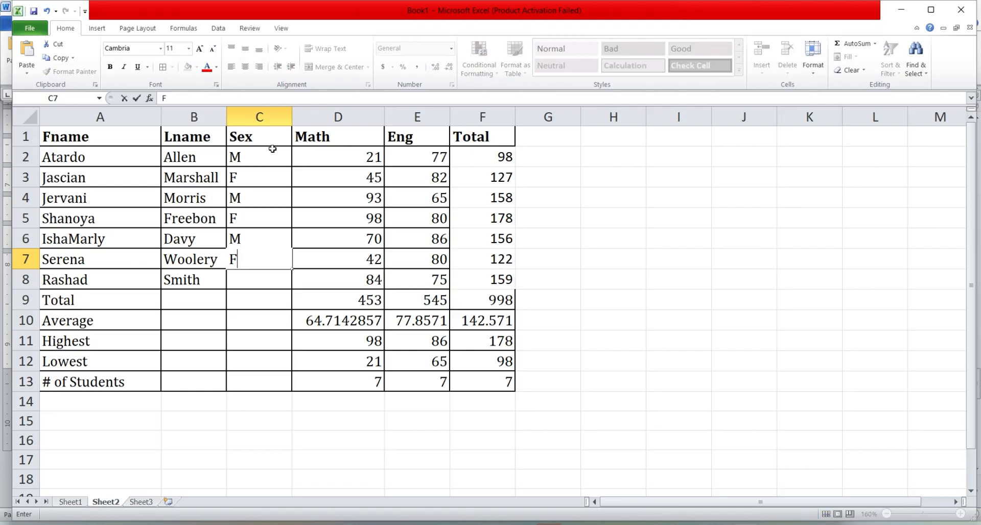
pyautogui.press('Return')
pyautogui.write('M')
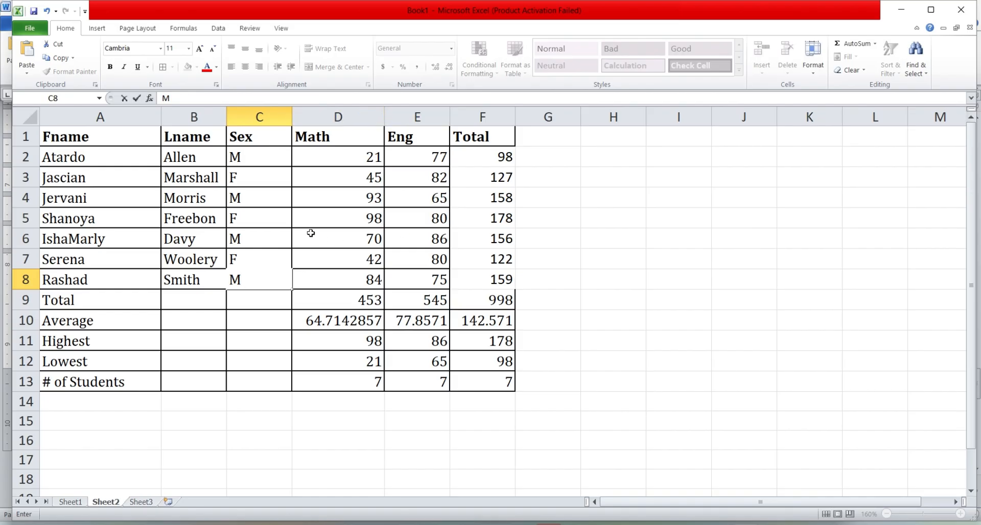
pyautogui.click(345, 188)
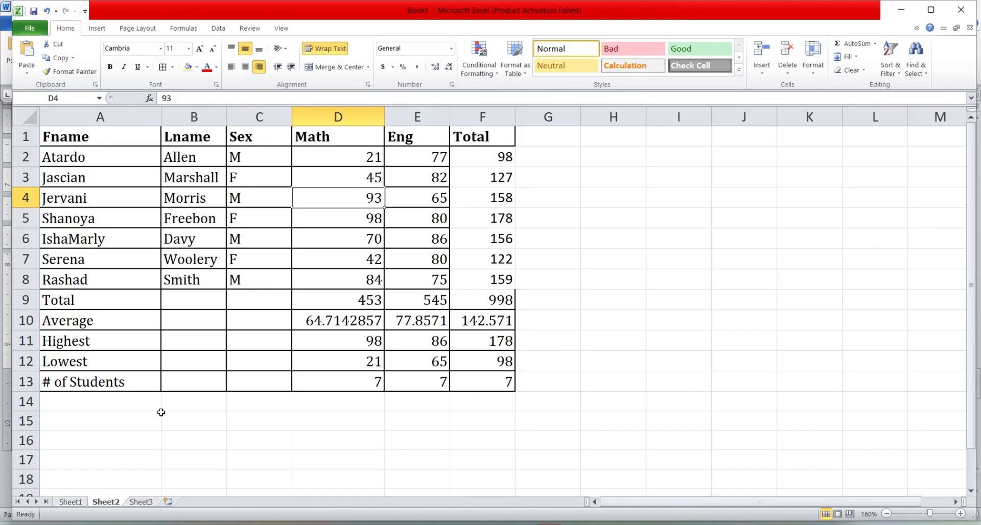
# Step: Enter the row label # OF boys in A14, below the # of Students row
pyautogui.click(124, 408)
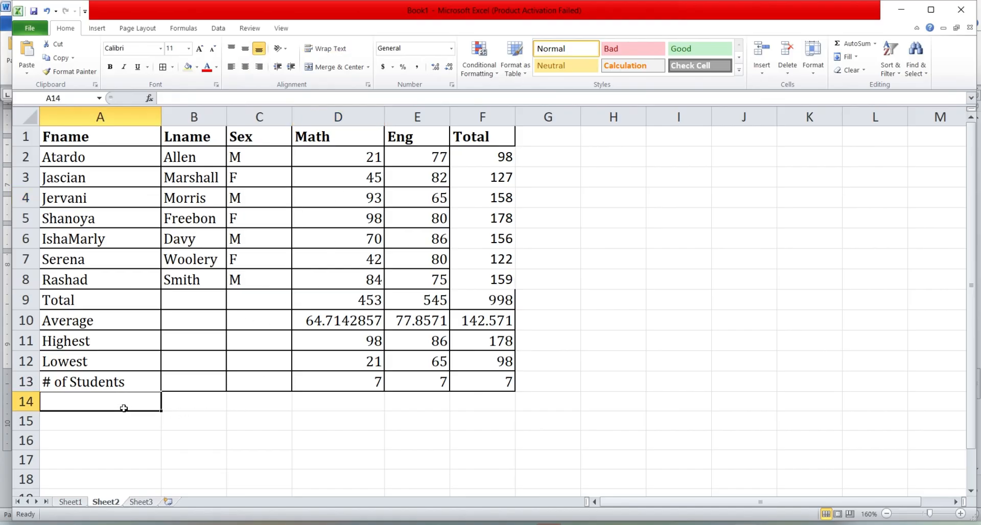
pyautogui.write('#')
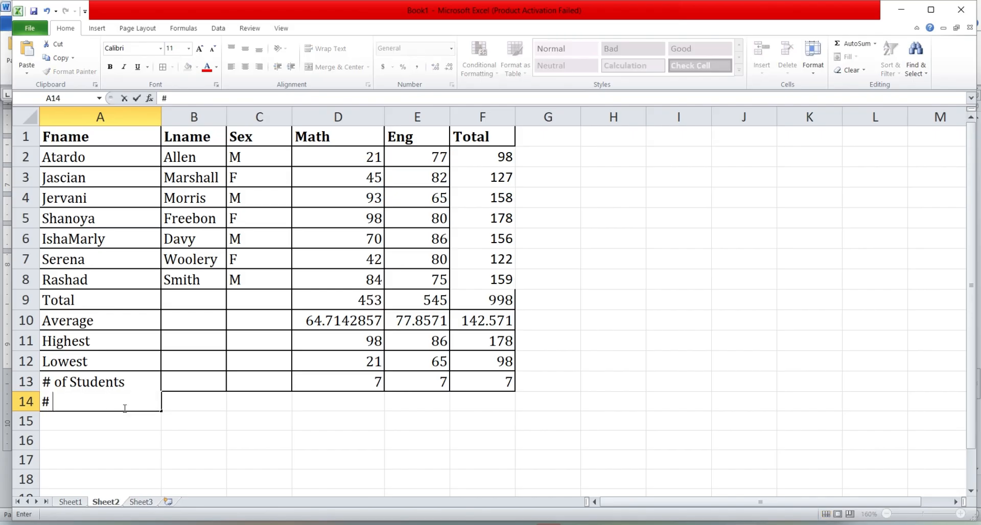
pyautogui.write(' OF')
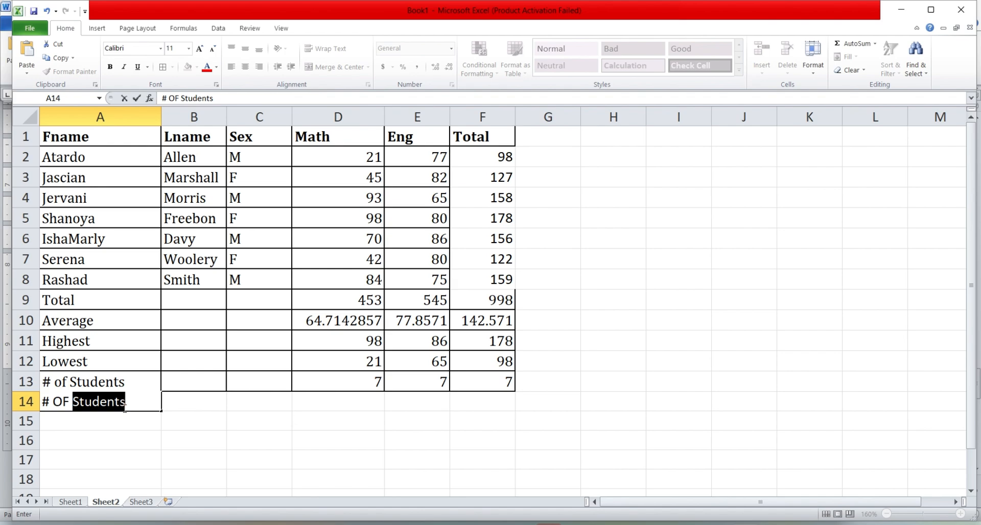
pyautogui.write(' boys')
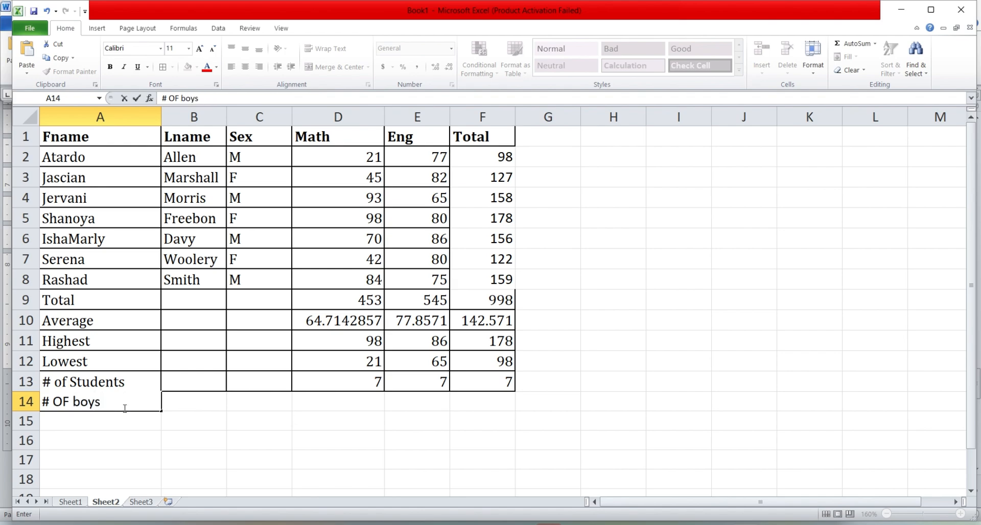
pyautogui.press('Return')
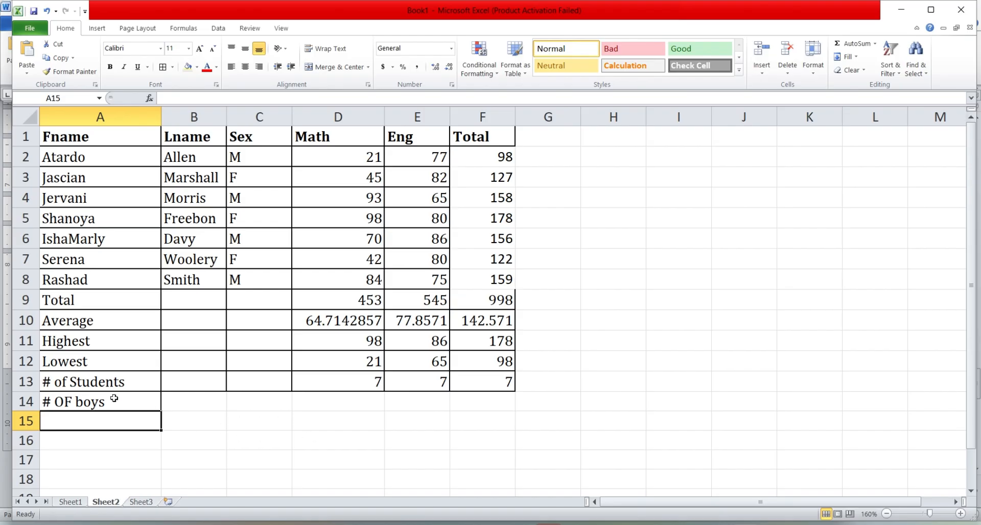
# Step: Select C14 for the boys' count and look up COUNTIF in the function list of the Notes document in Word
pyautogui.click(258, 408)
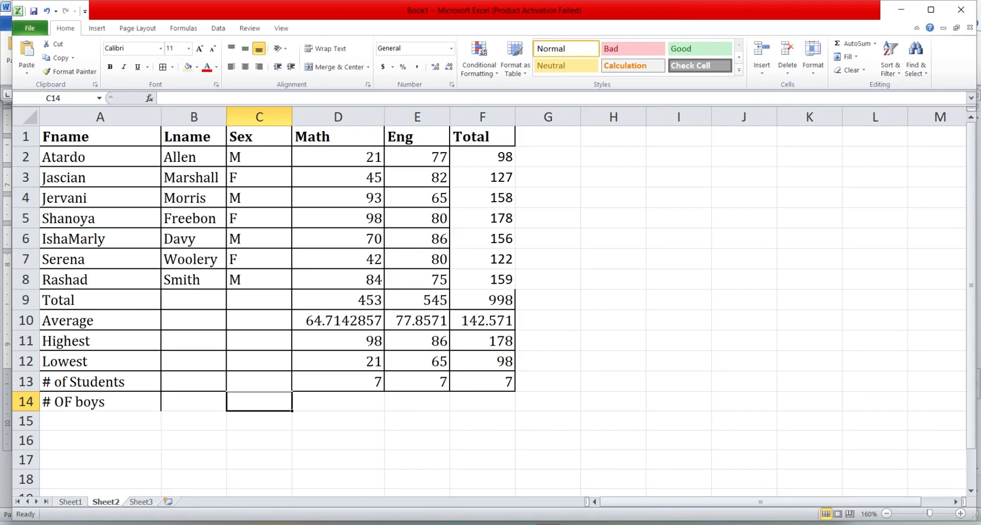
pyautogui.click(605, 523)
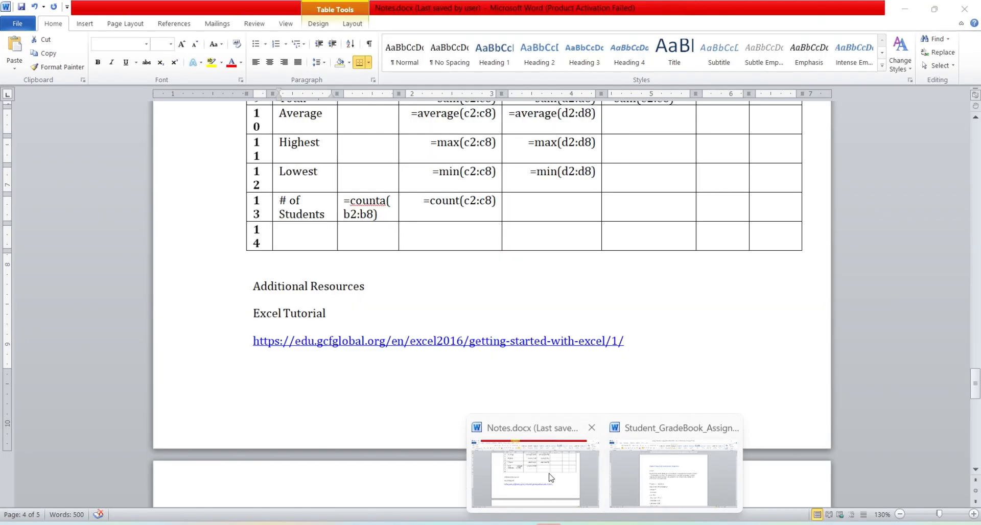
pyautogui.click(550, 479)
pyautogui.scroll(10, 549, 476)
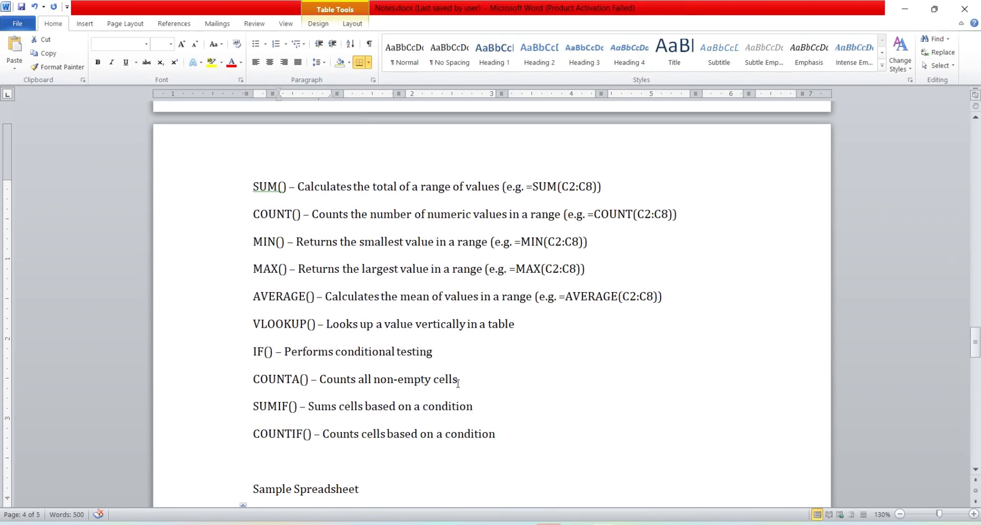
pyautogui.click(359, 434)
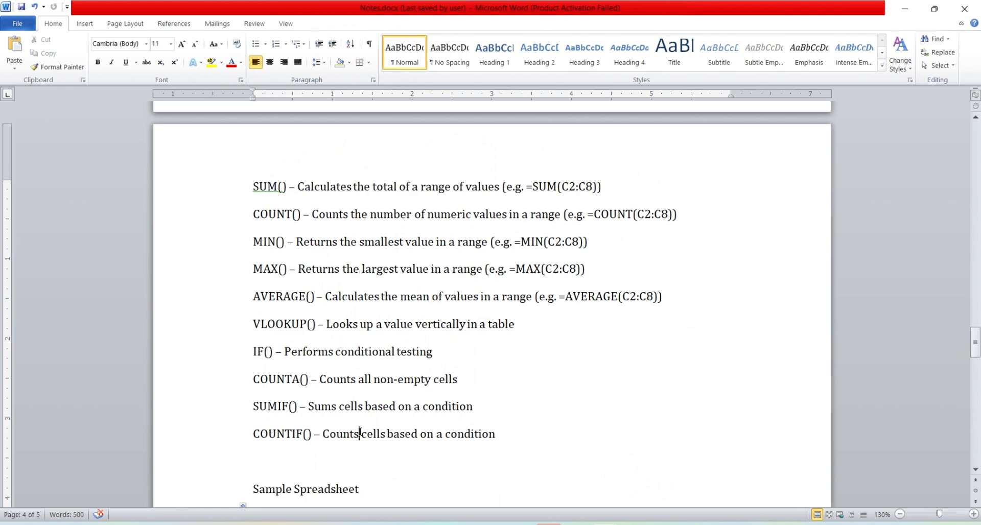
pyautogui.doubleClick(279, 434)
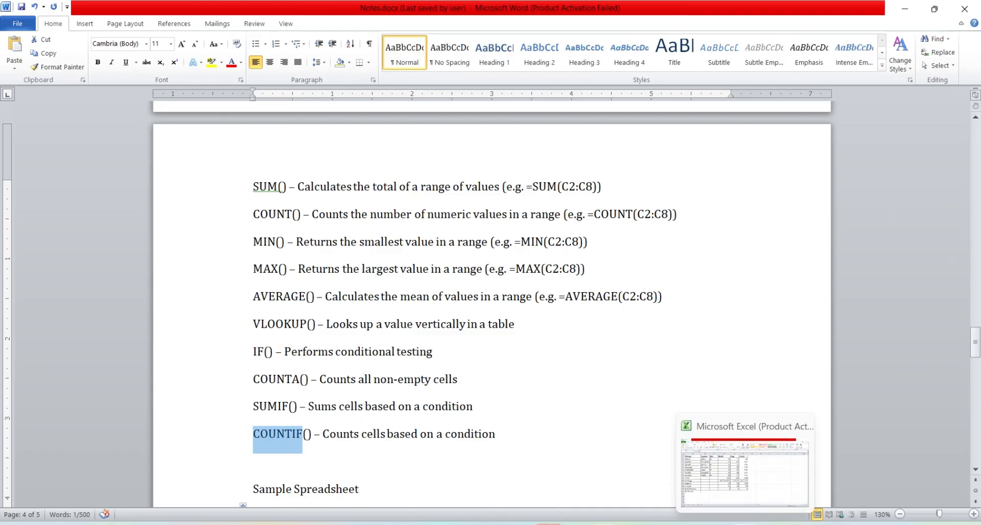
# Step: Return to the Excel workbook and enter =countif(C2:C8,"M") in C14 to count the boys
pyautogui.click(745, 524)
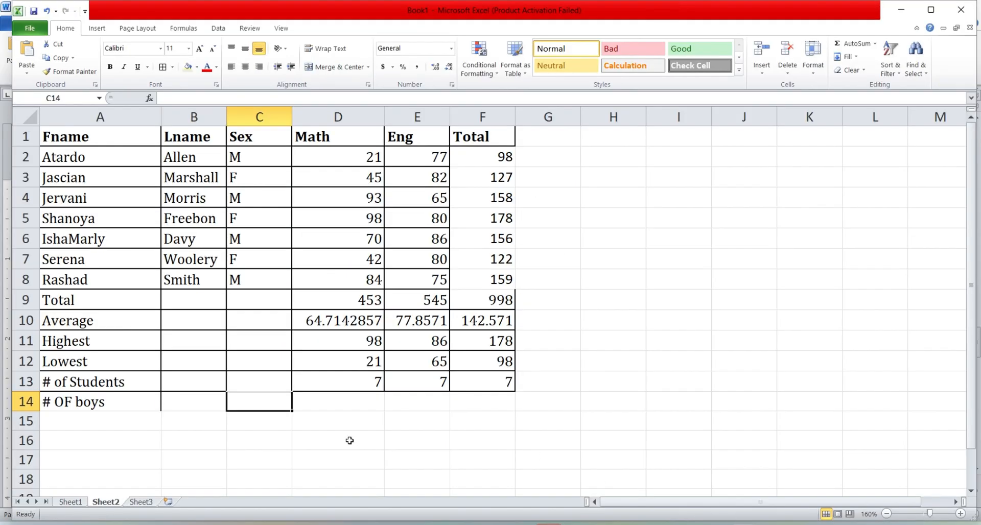
pyautogui.write('=')
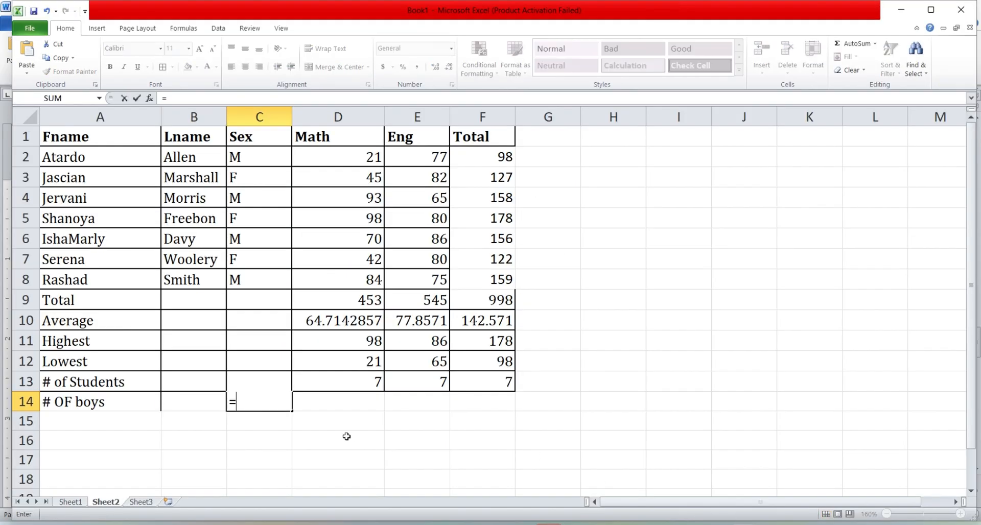
pyautogui.write('count')
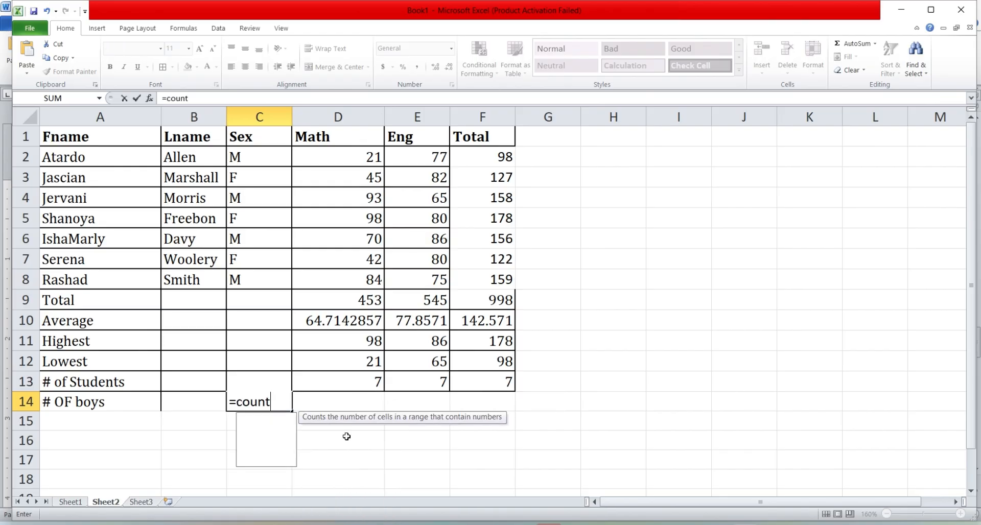
pyautogui.write('if(')
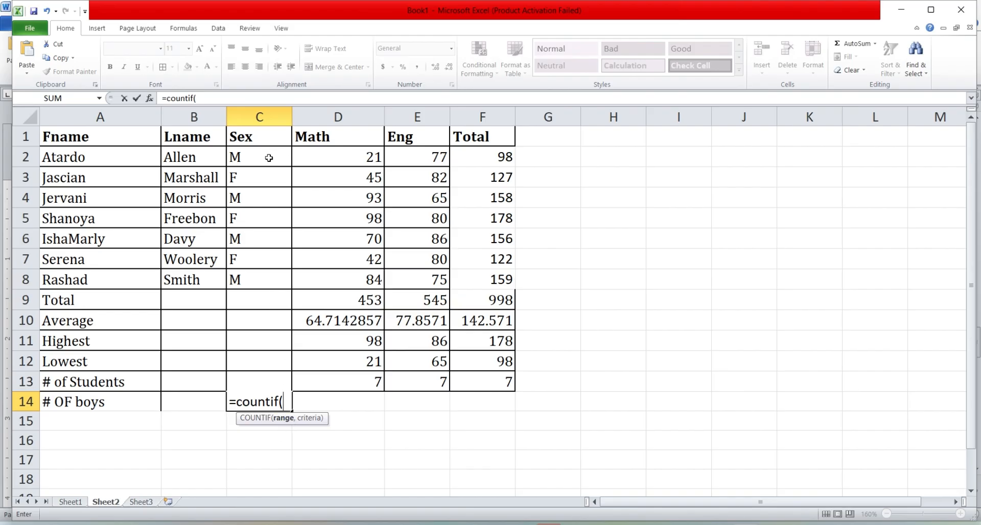
pyautogui.moveTo(270, 156); pyautogui.dragTo(276, 278)
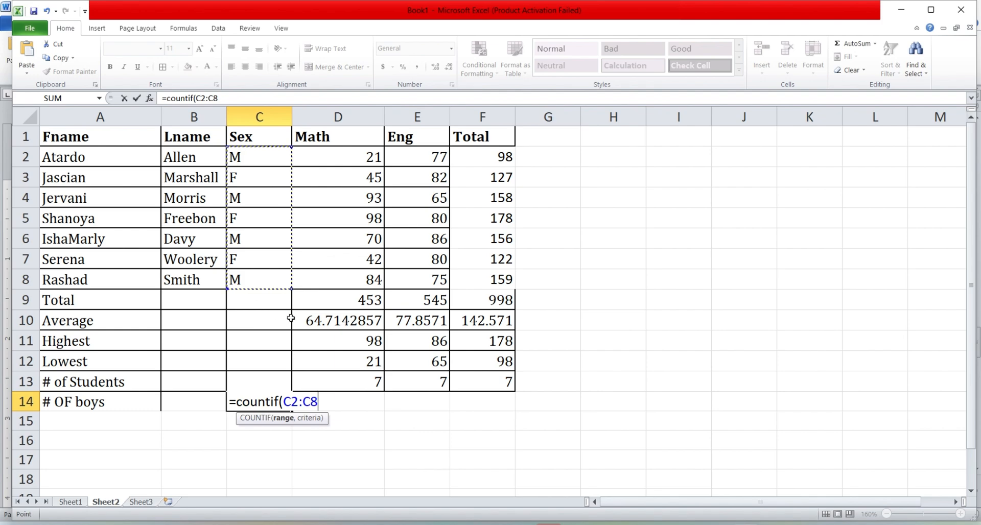
pyautogui.write(',')
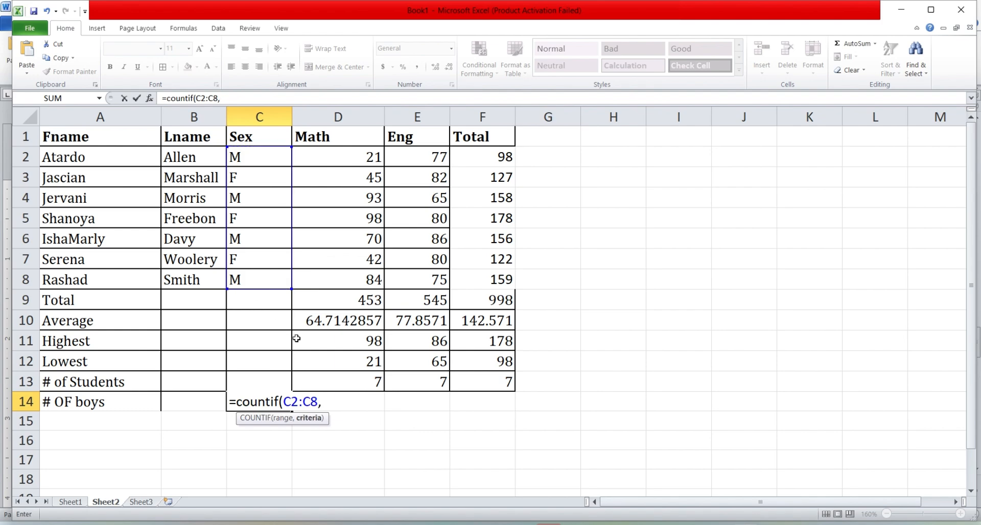
pyautogui.write('"M")')
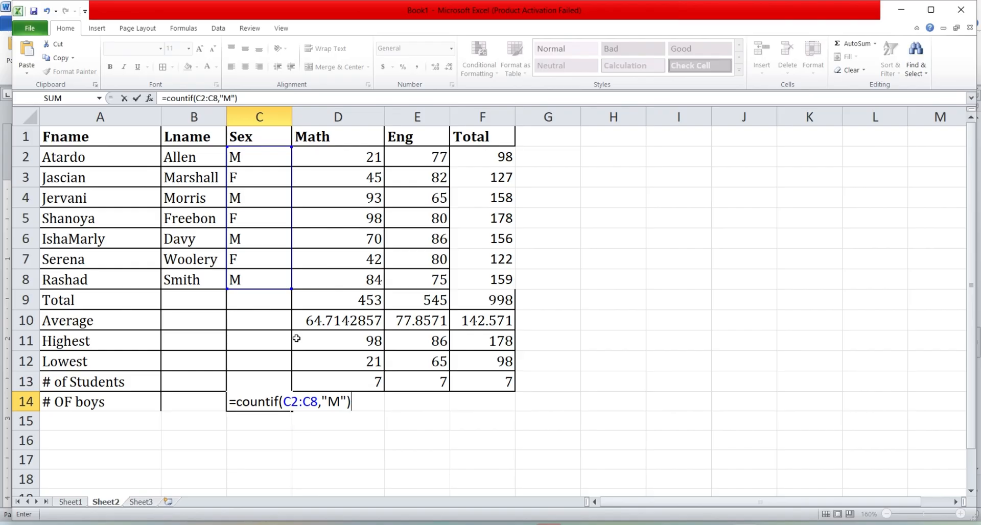
pyautogui.press('Return')
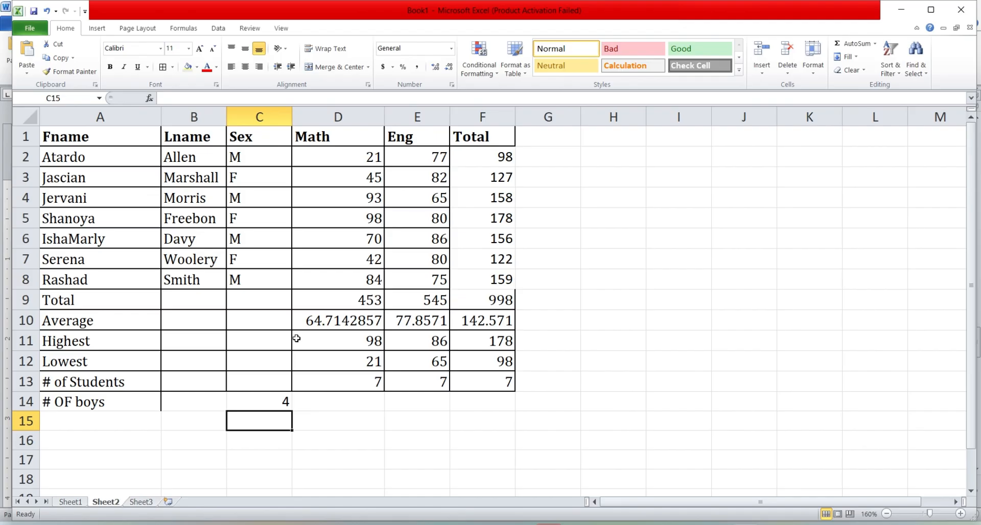
# Step: Enter the row label # of Girls in A15, below the boys row
pyautogui.press('Left')
pyautogui.press('Left')
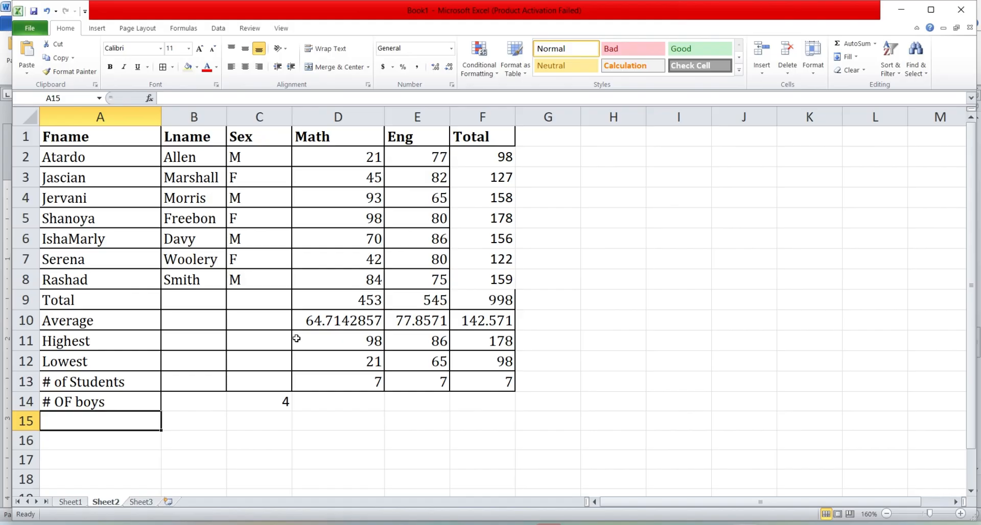
pyautogui.write('# of')
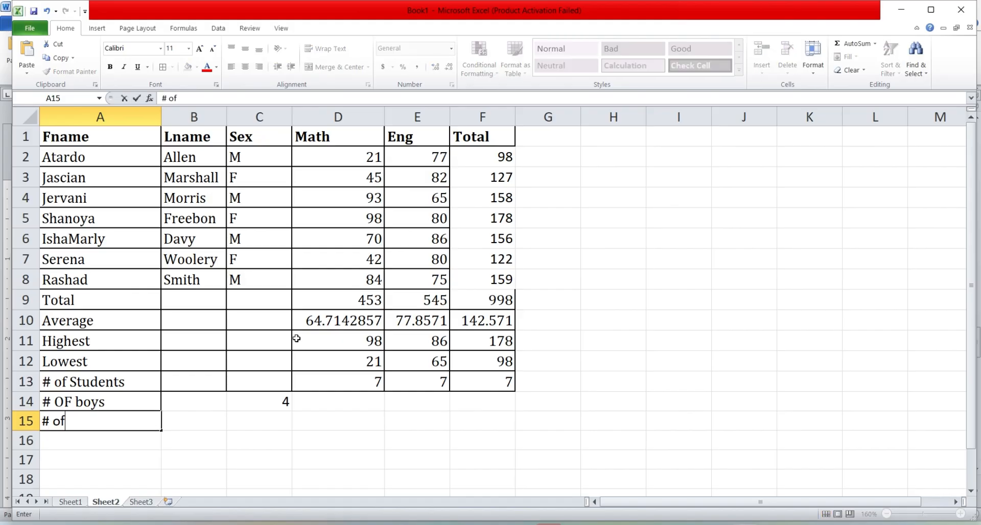
pyautogui.write(' Girls')
pyautogui.press('Tab')
# Step: Enter =countif(C2:C8,"F") in C15 to count the girls from the Sex column
pyautogui.press('Tab')
pyautogui.write('=')
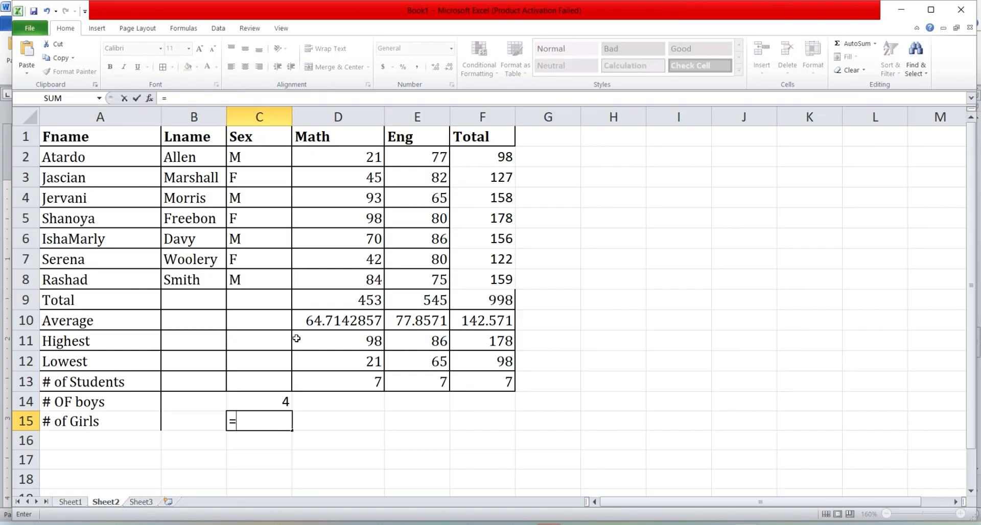
pyautogui.write('ount')
pyautogui.press('BackSpace')
pyautogui.press('BackSpace')
pyautogui.press('BackSpace')
pyautogui.press('BackSpace')
pyautogui.write('co')
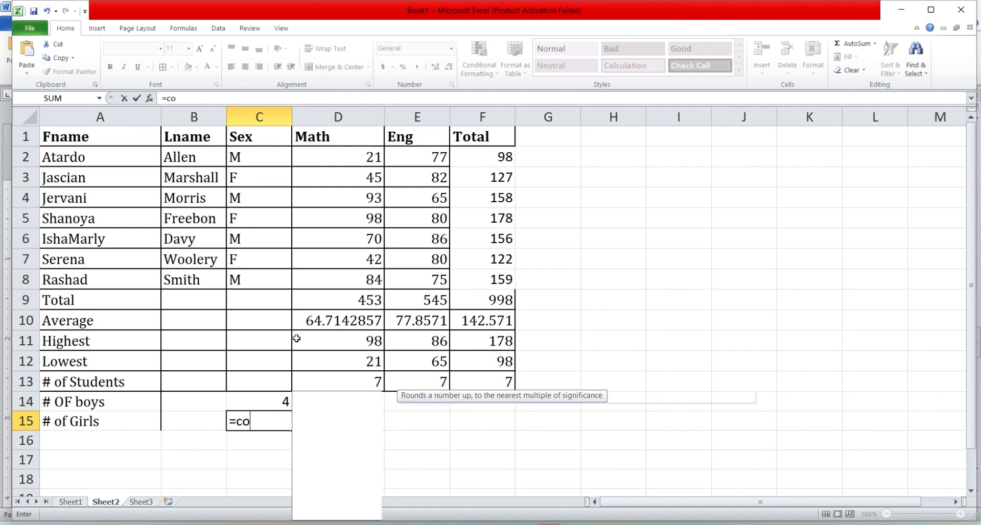
pyautogui.write('untif(')
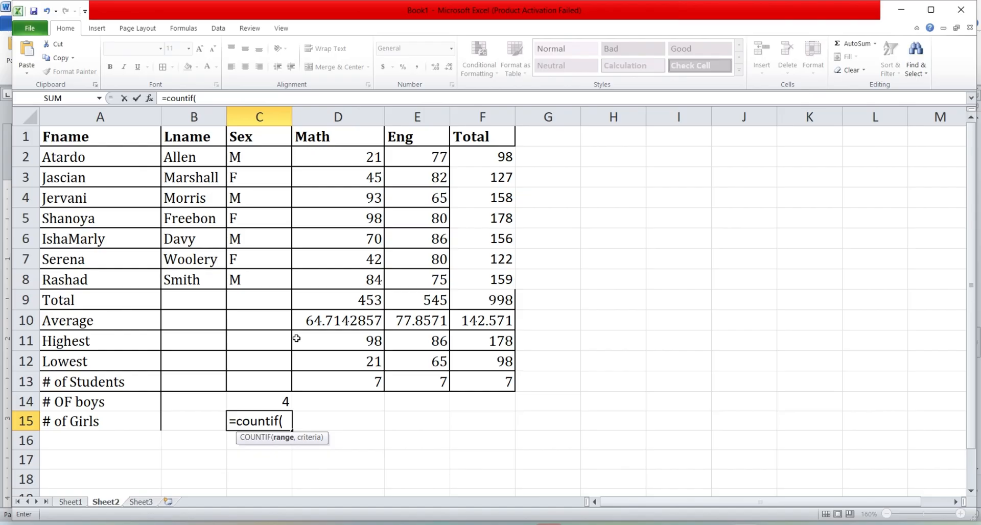
pyautogui.click(266, 160)
pyautogui.moveTo(265, 160); pyautogui.dragTo(255, 284)
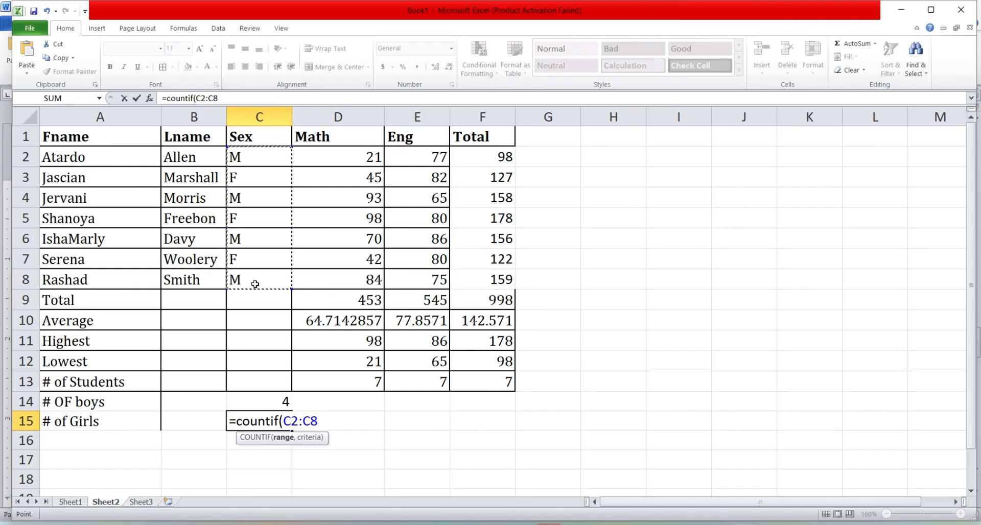
pyautogui.write(',"')
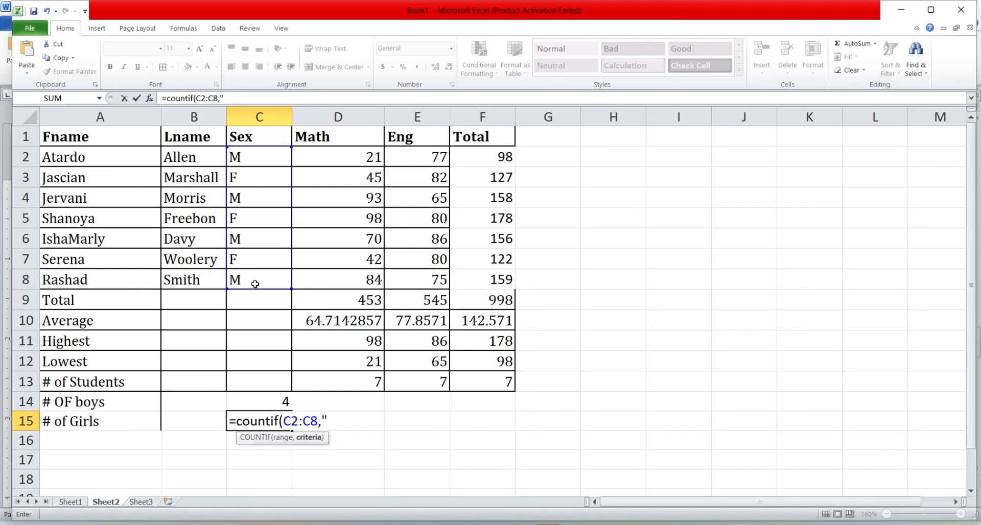
pyautogui.write('F")')
pyautogui.press('Return')
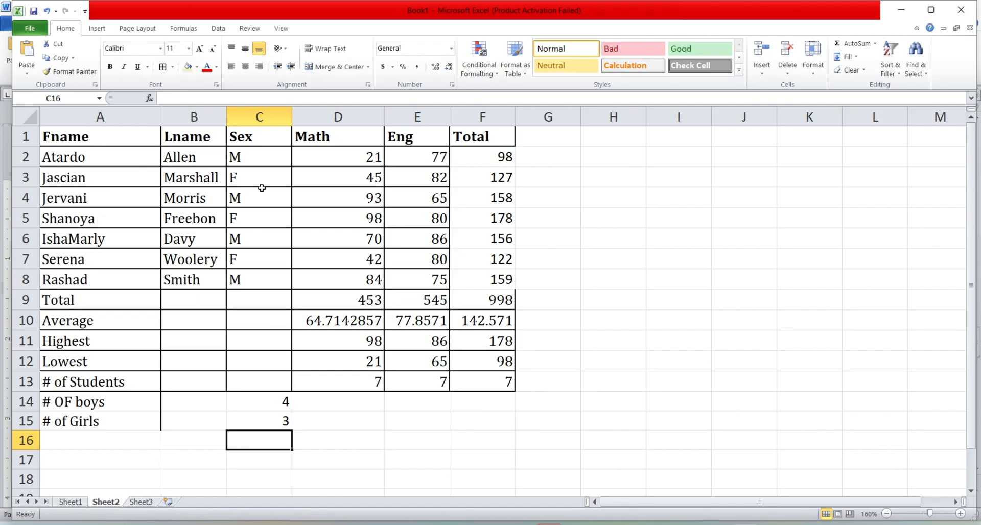
# Step: Fill the header cells A1:F1 with yellow and keep their text bold
pyautogui.click(142, 138)
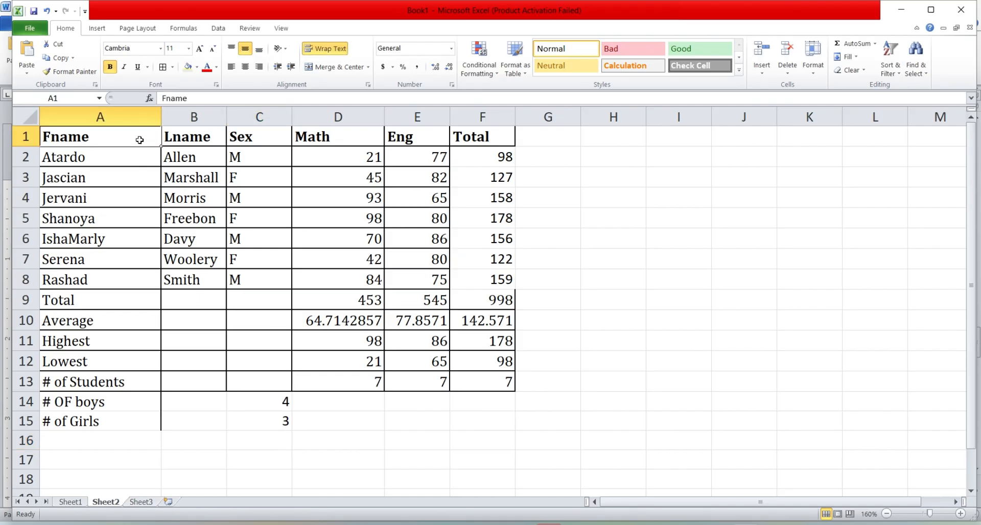
pyautogui.moveTo(140, 139); pyautogui.dragTo(480, 145)
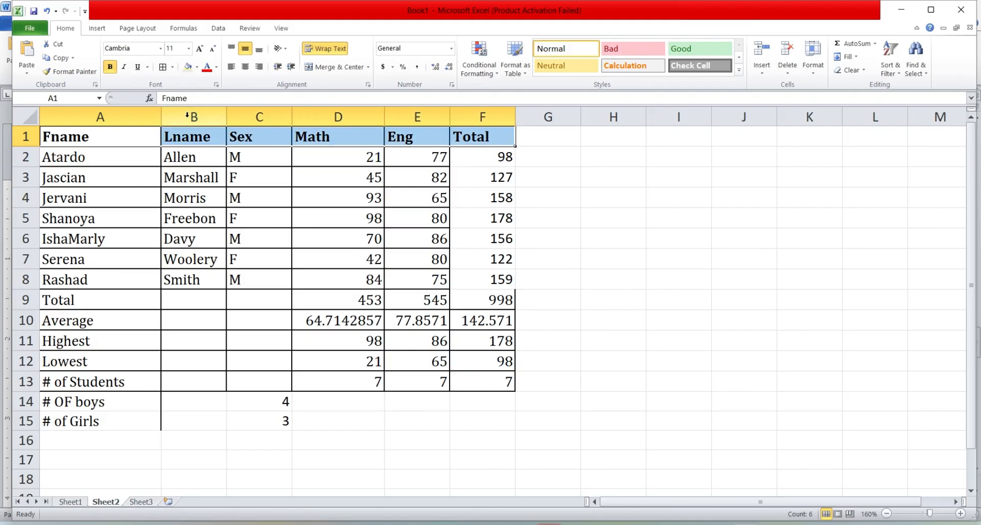
pyautogui.click(198, 68)
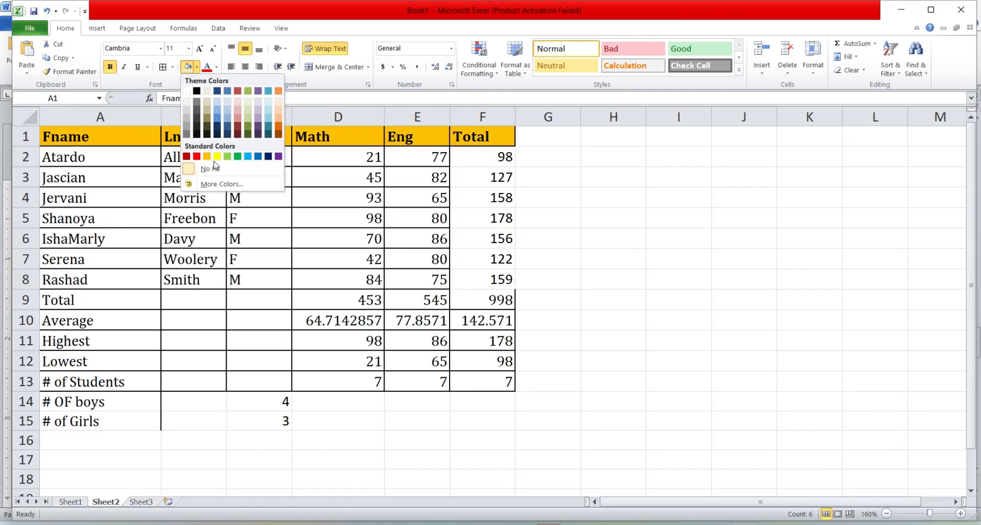
pyautogui.click(227, 156)
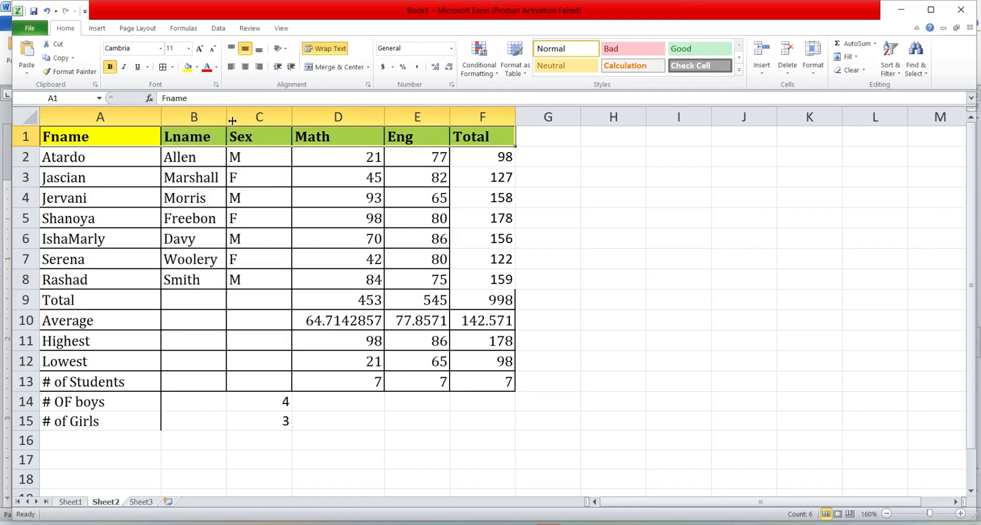
pyautogui.click(111, 67)
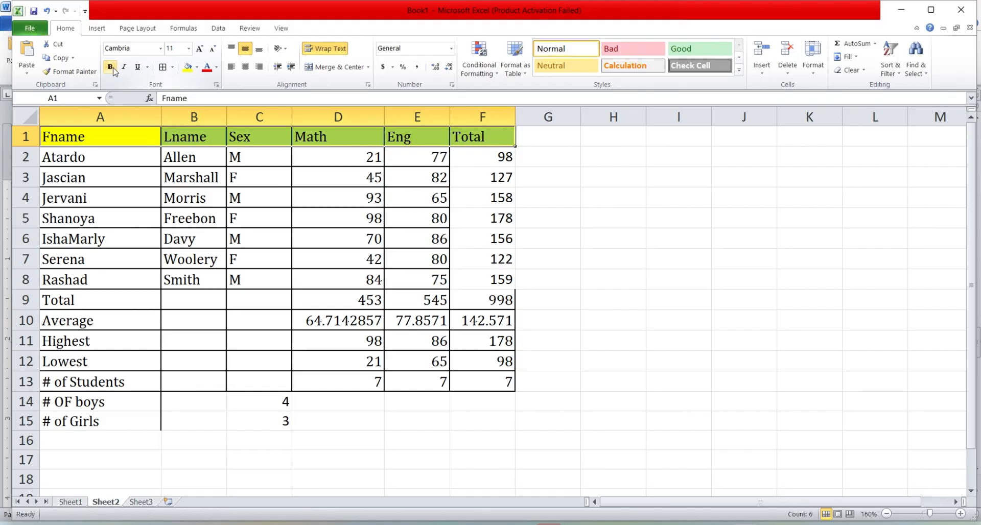
pyautogui.click(111, 67)
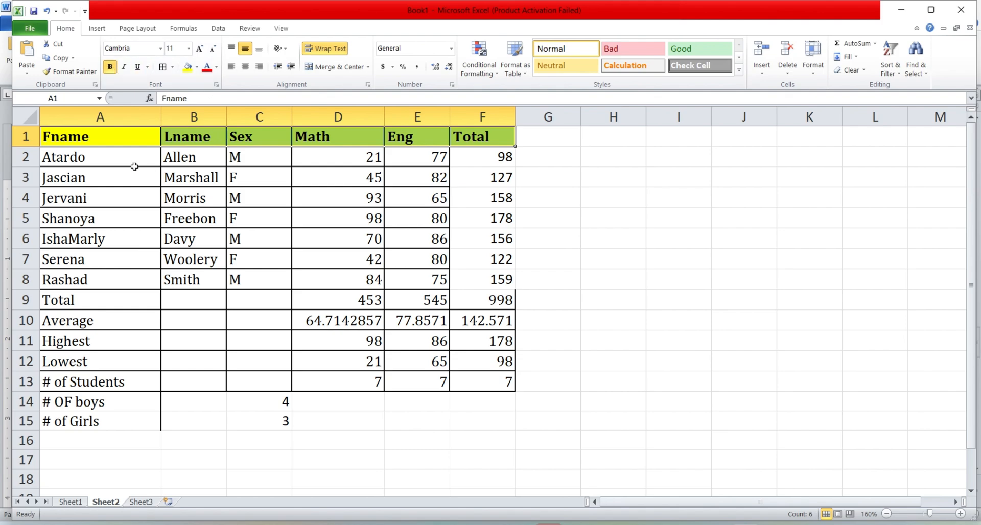
pyautogui.click(135, 166)
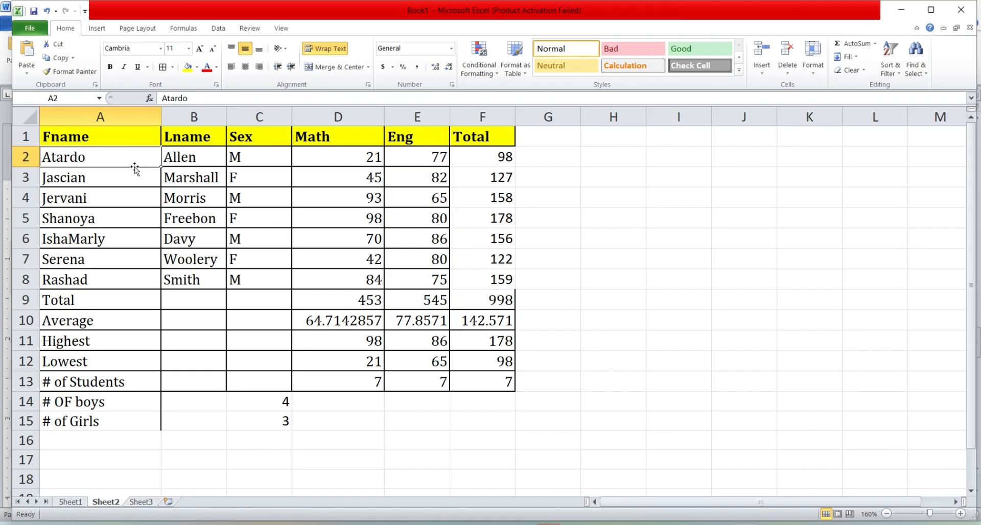
# Step: Apply All Borders to the student table in A1:F13
pyautogui.click(111, 138)
pyautogui.moveTo(111, 137); pyautogui.dragTo(465, 374)
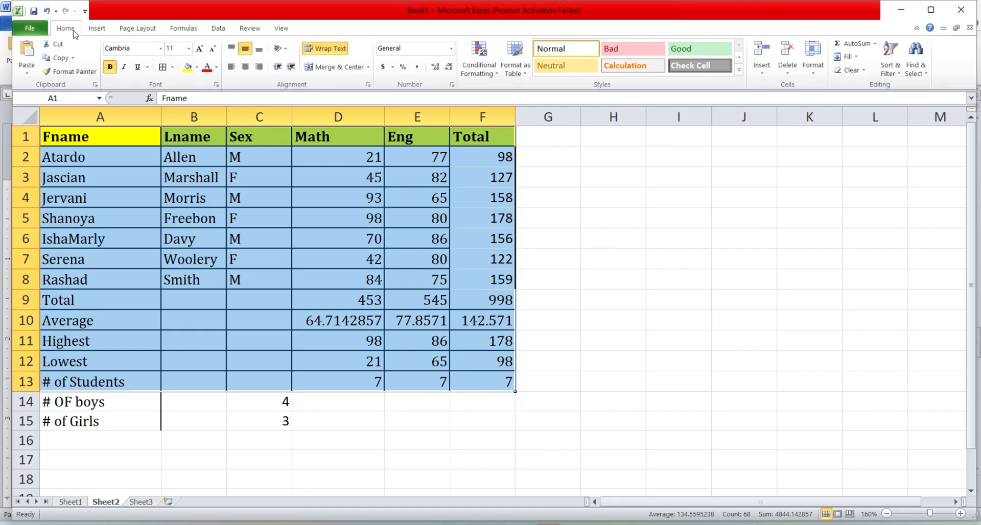
pyautogui.click(173, 68)
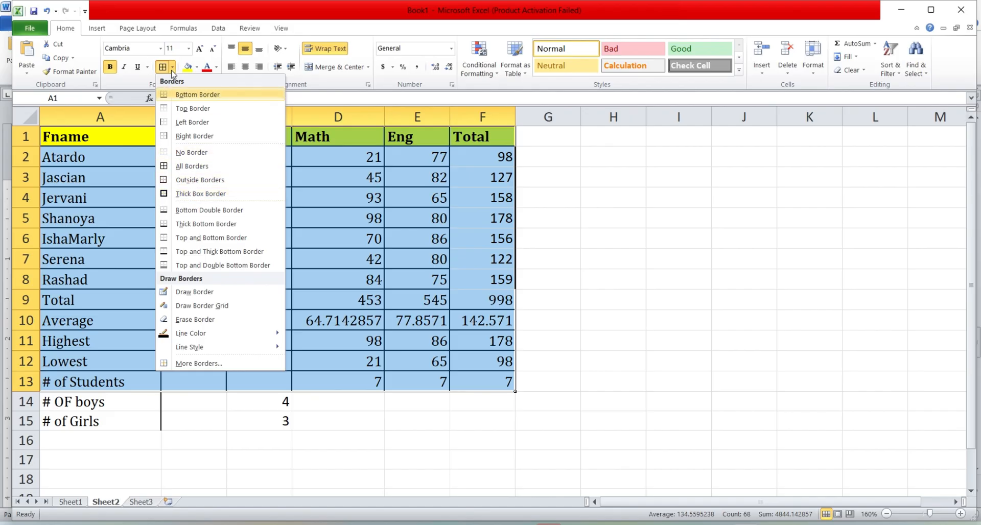
pyautogui.click(185, 167)
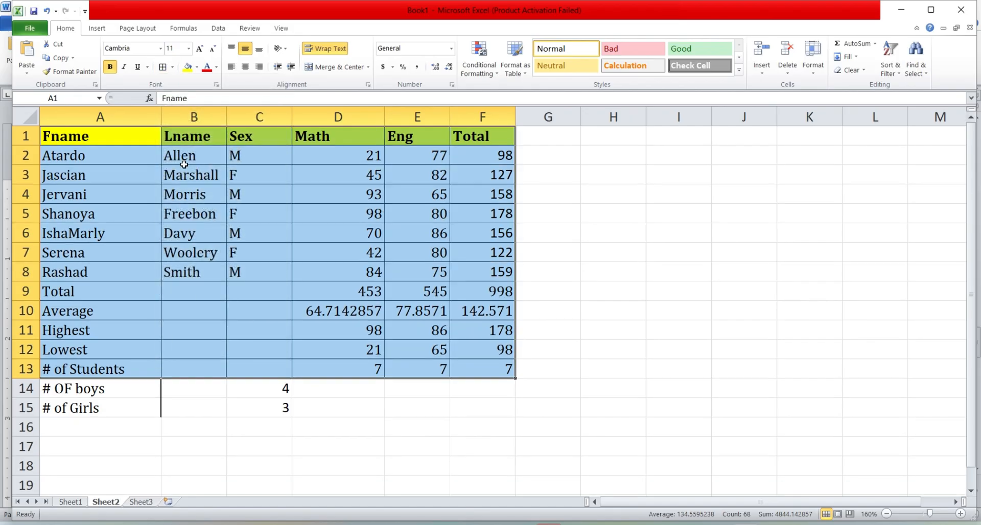
pyautogui.click(173, 67)
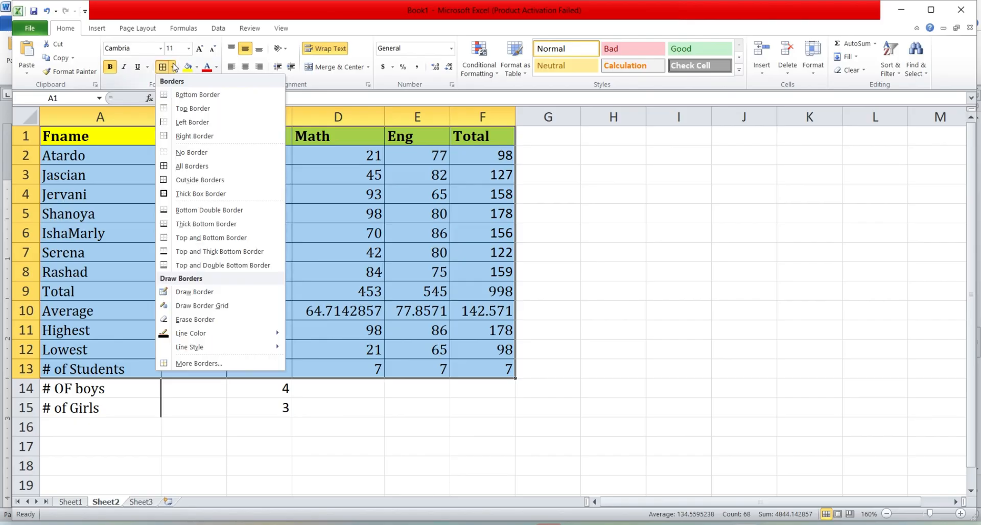
pyautogui.click(195, 169)
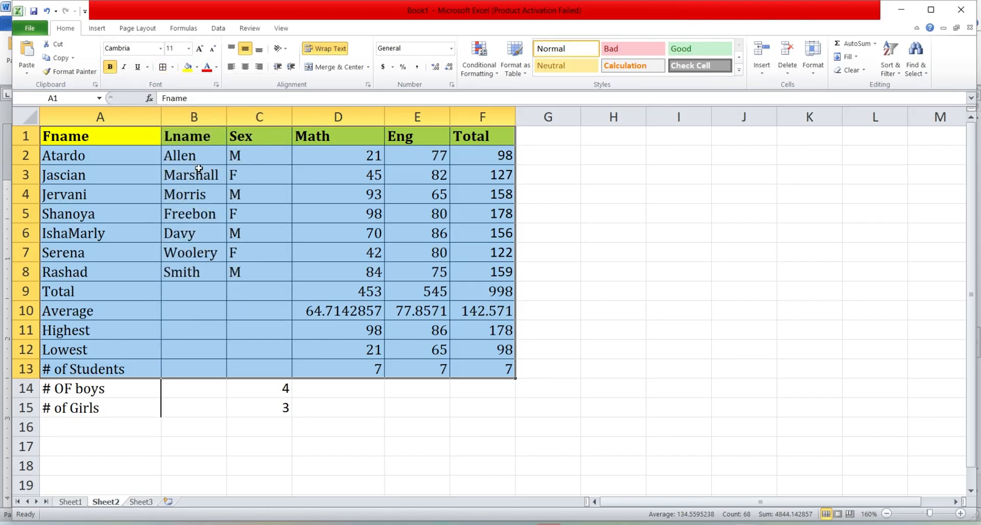
pyautogui.click(276, 286)
# Step: Apply the same all-around cell borders to the boys and girls rows in A14:C15
pyautogui.click(137, 384)
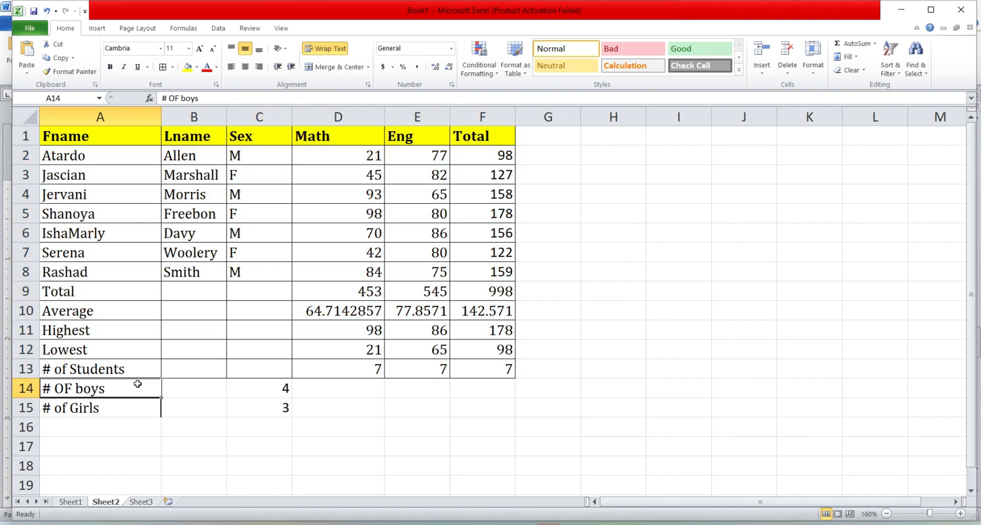
pyautogui.moveTo(138, 384); pyautogui.dragTo(247, 418)
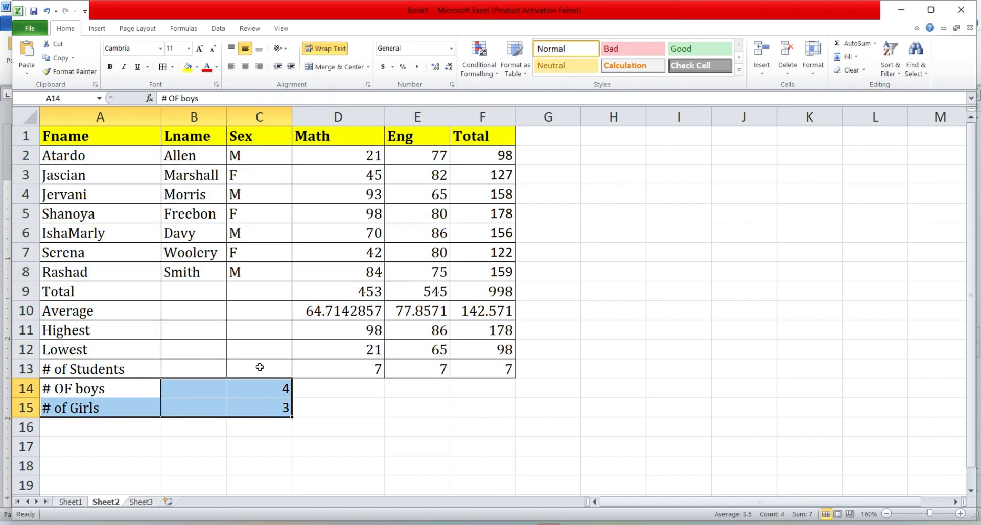
pyautogui.click(163, 67)
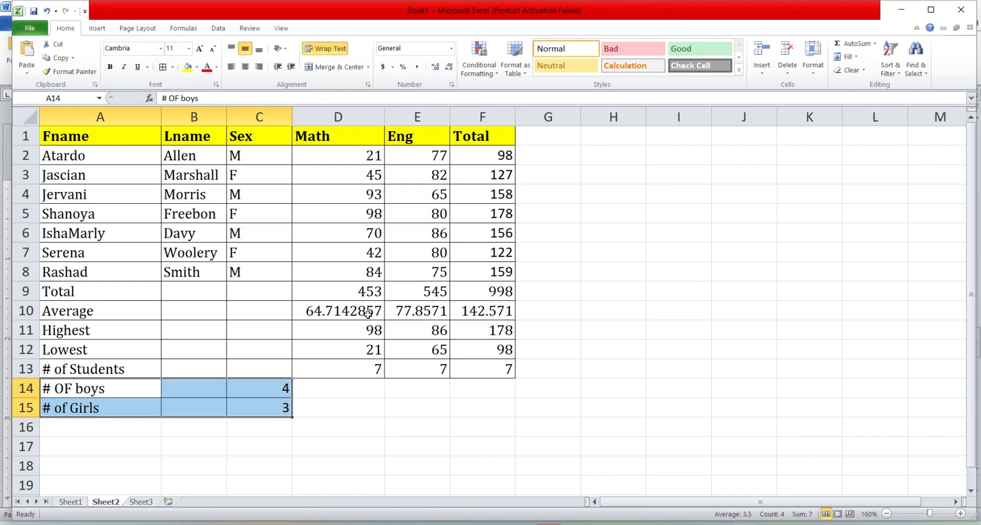
pyautogui.click(354, 347)
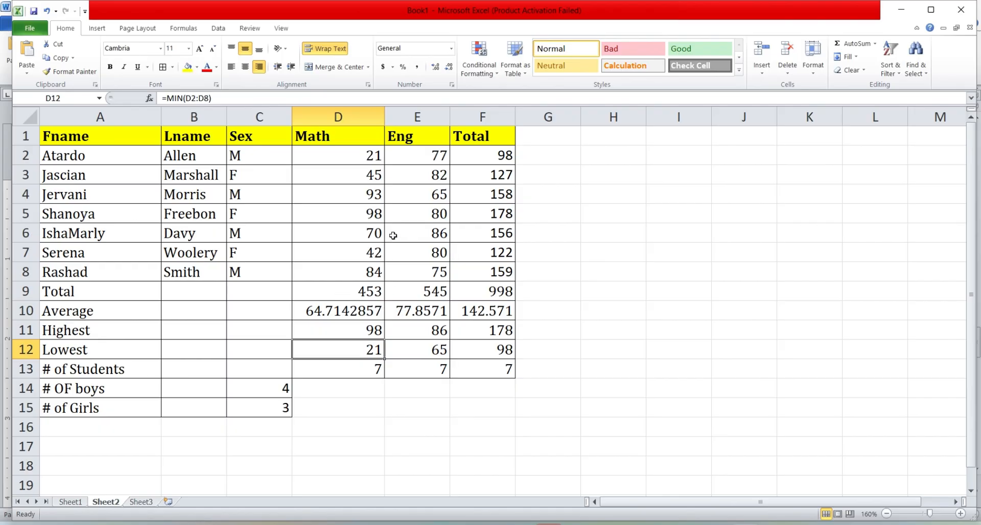
# Step: Format the marks and summary values in D2:F13 to show one decimal place
pyautogui.moveTo(369, 157); pyautogui.dragTo(487, 376)
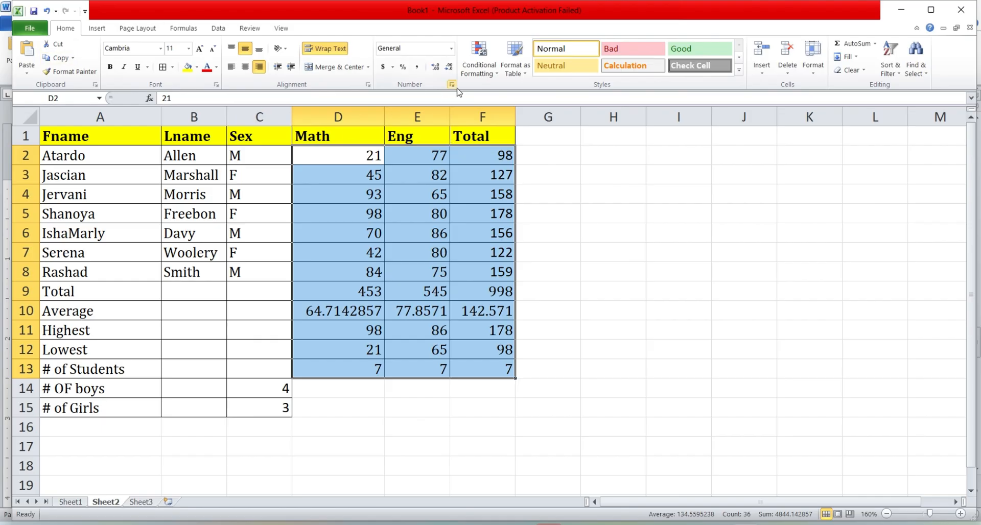
pyautogui.click(437, 70)
pyautogui.click(437, 70)
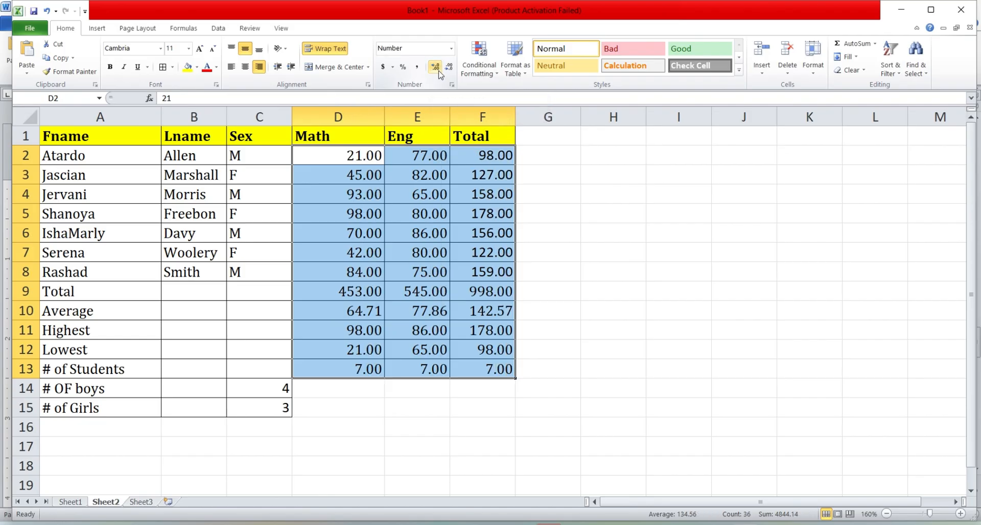
pyautogui.click(437, 70)
pyautogui.click(437, 70)
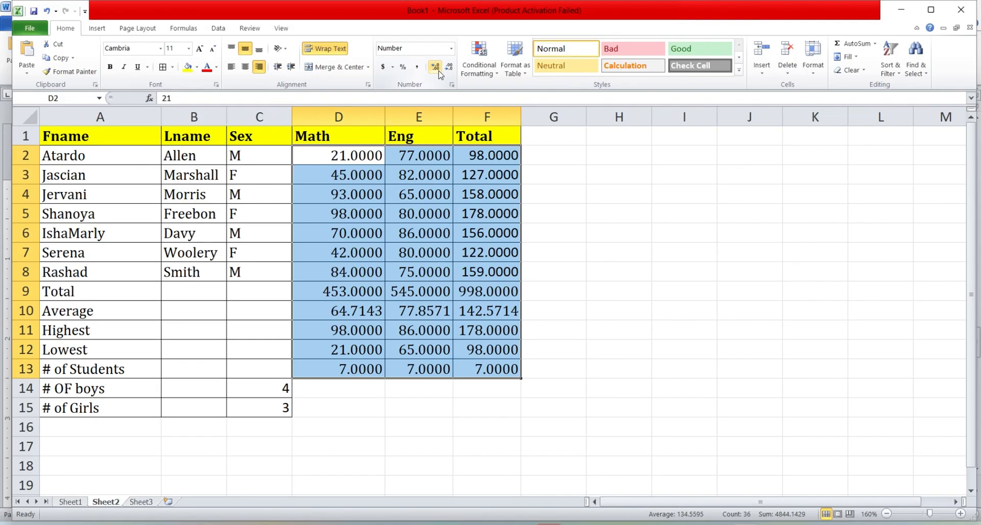
pyautogui.click(450, 71)
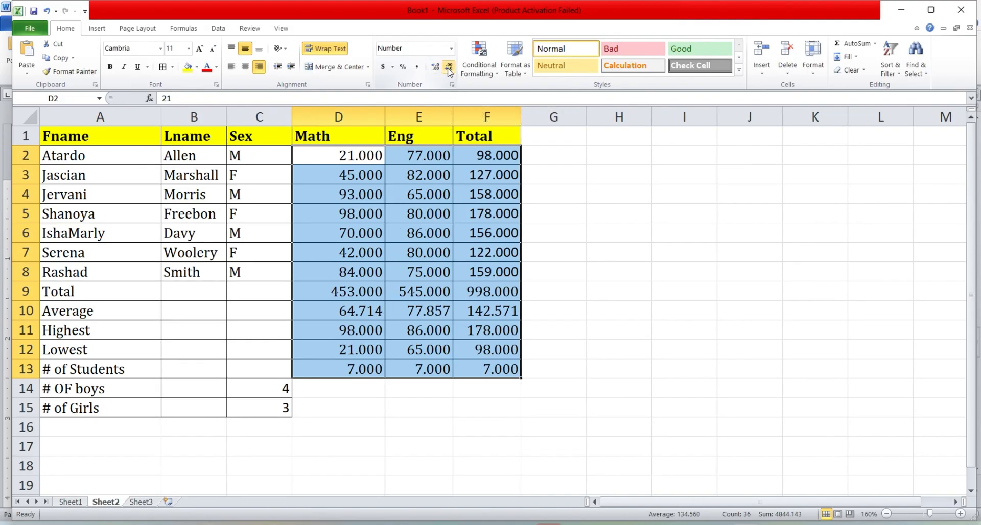
pyautogui.click(450, 71)
pyautogui.click(450, 71)
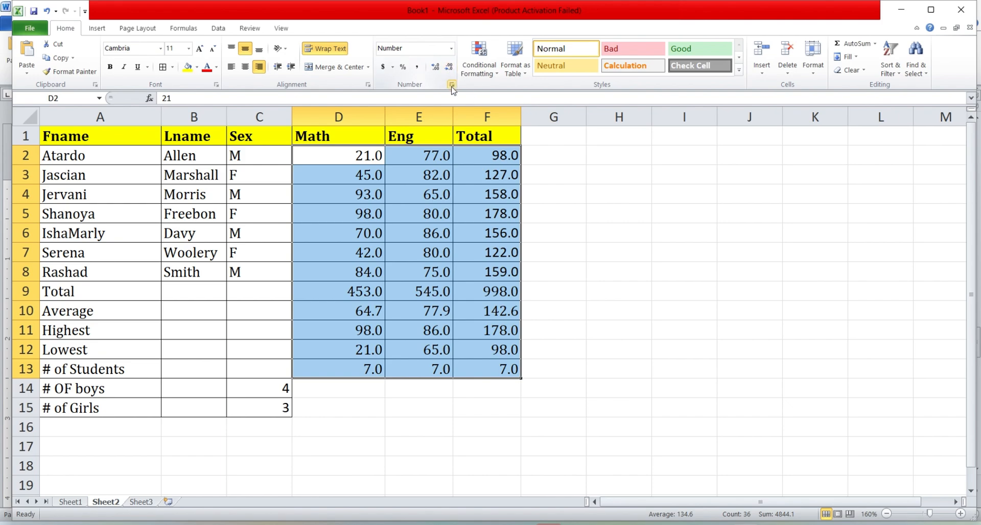
# Step: Preview the Currency category in Format Cells for D2:F13 and confirm the Number category with 1 decimal place instead
pyautogui.click(451, 87)
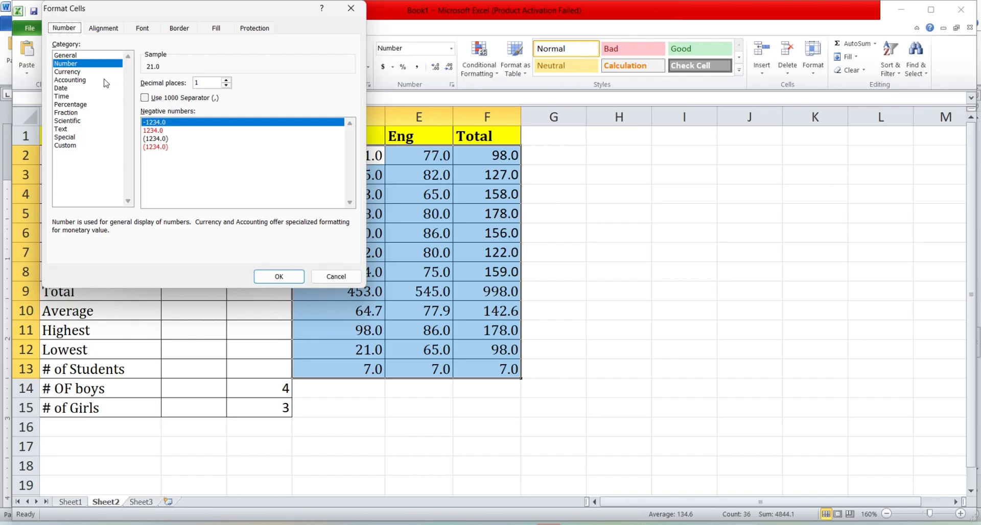
pyautogui.click(81, 72)
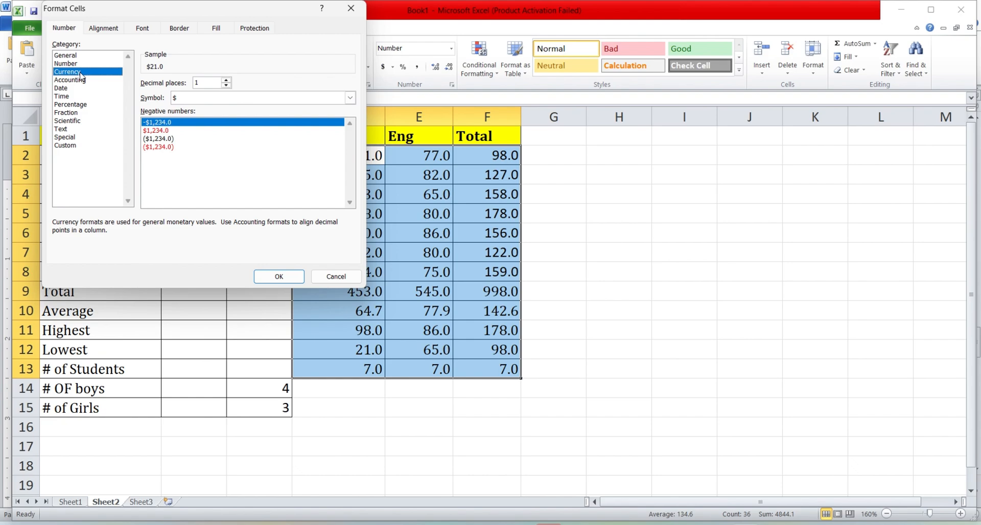
pyautogui.click(75, 64)
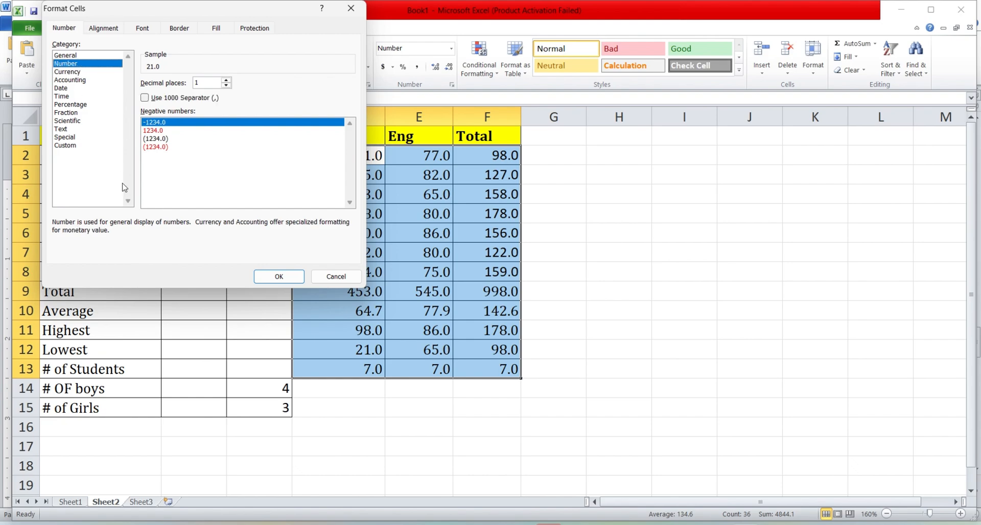
pyautogui.click(276, 277)
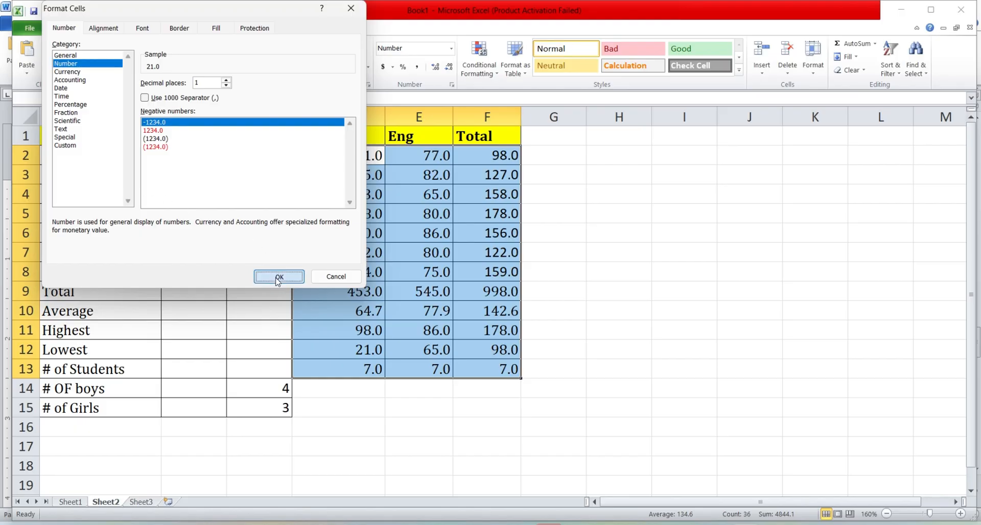
pyautogui.click(554, 371)
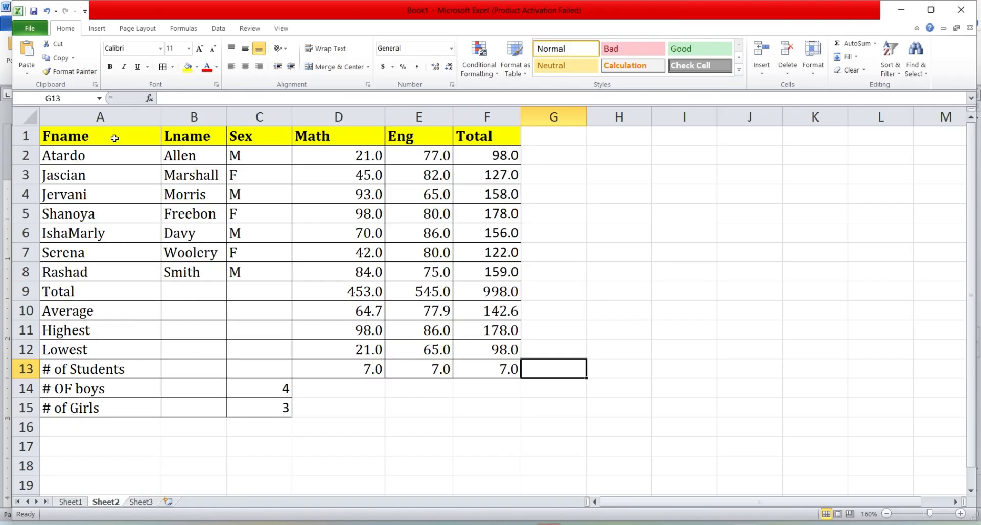
# Step: Sort the student records in A1:F8 by the Sex column's values in Z to A order, treating the first row as headers
pyautogui.moveTo(115, 139); pyautogui.dragTo(512, 269)
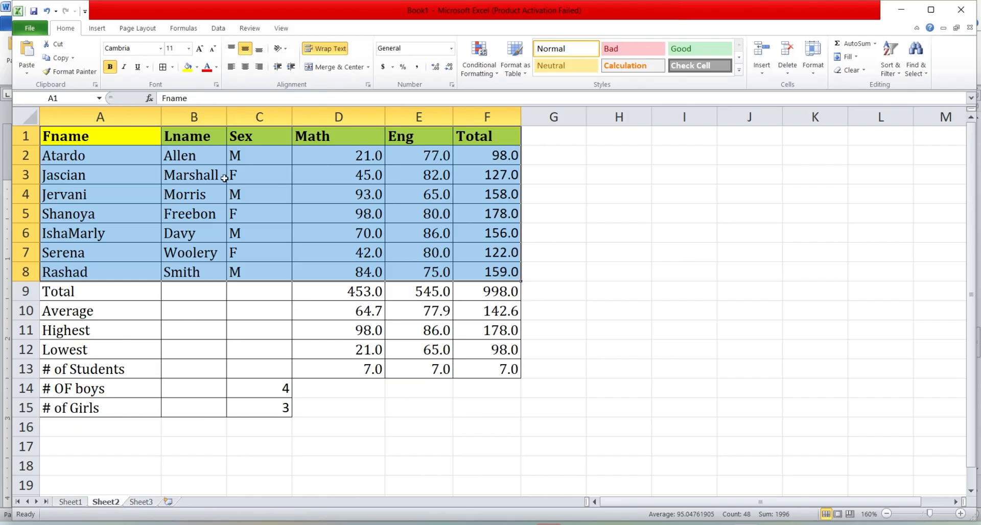
pyautogui.click(226, 33)
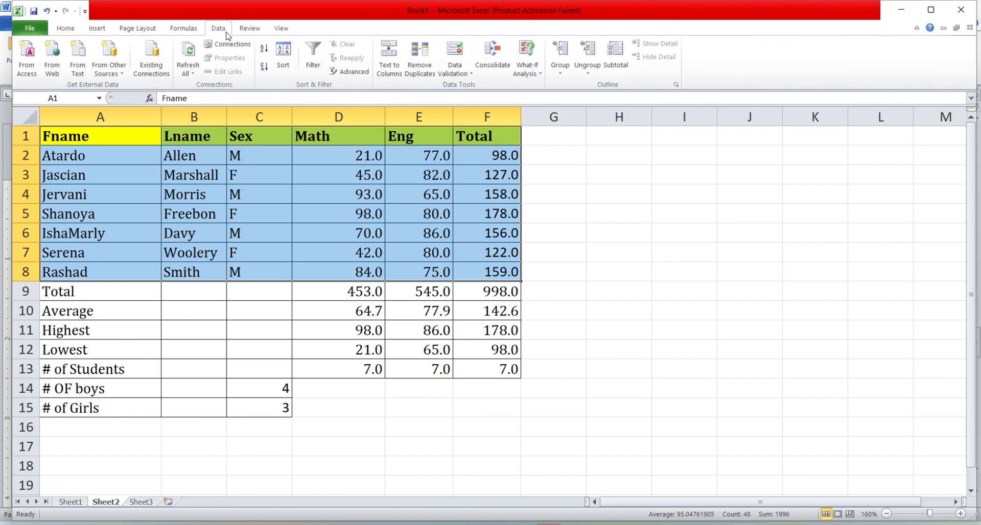
pyautogui.click(285, 55)
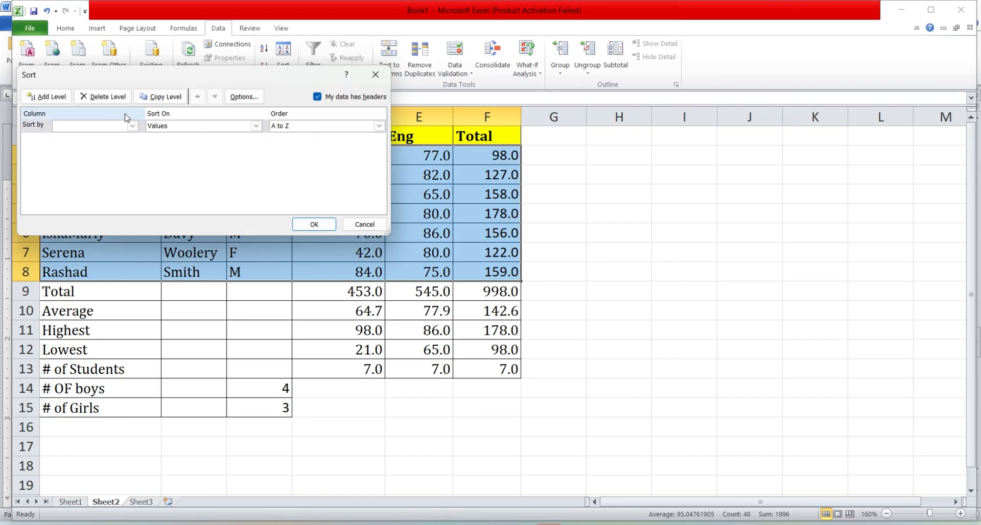
pyautogui.click(97, 126)
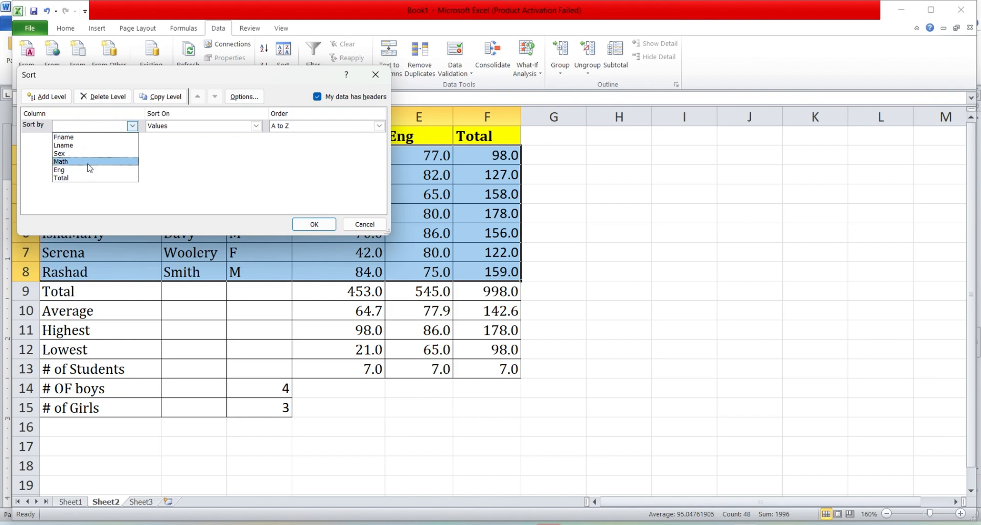
pyautogui.click(86, 153)
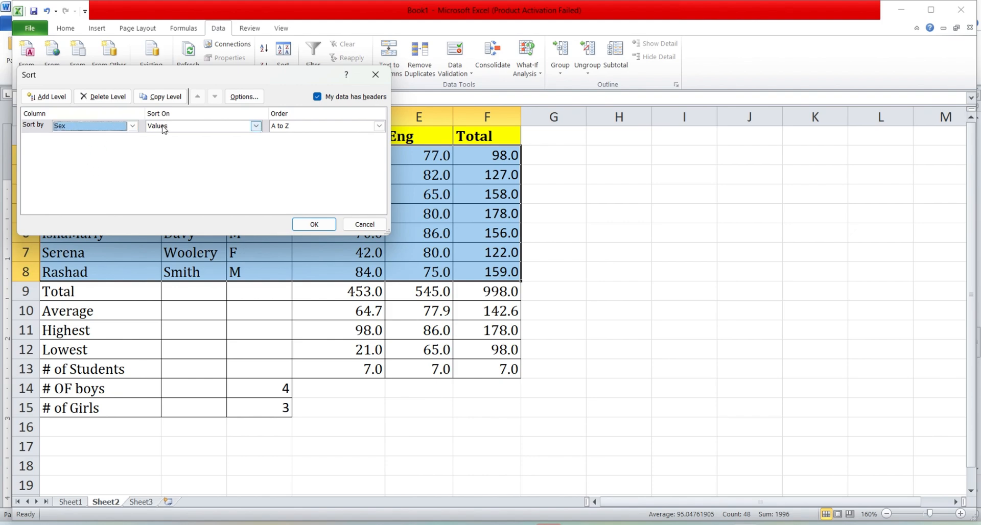
pyautogui.click(299, 128)
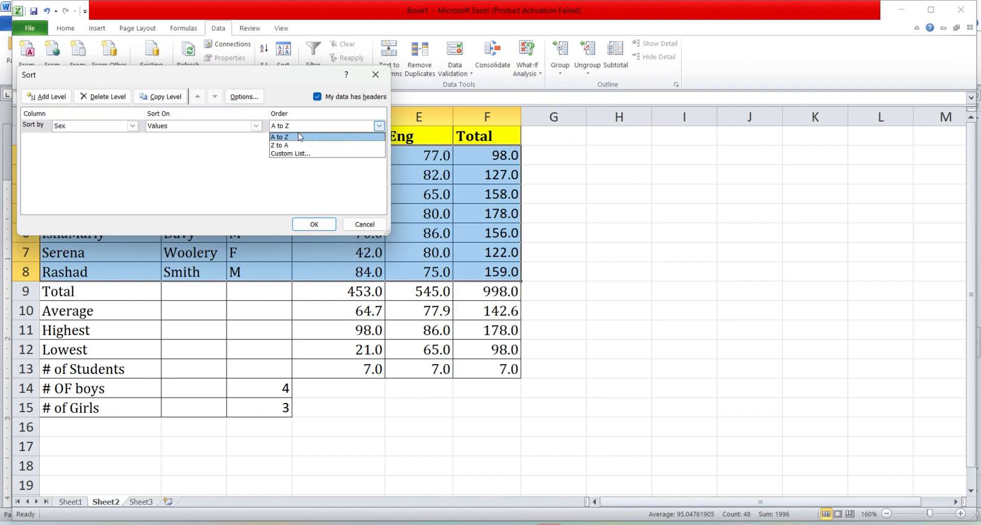
pyautogui.click(295, 146)
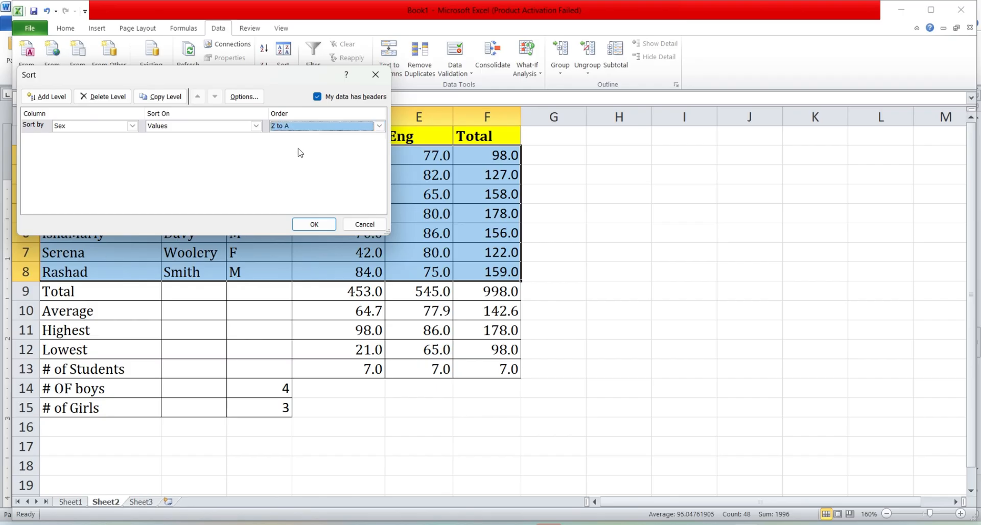
pyautogui.click(314, 225)
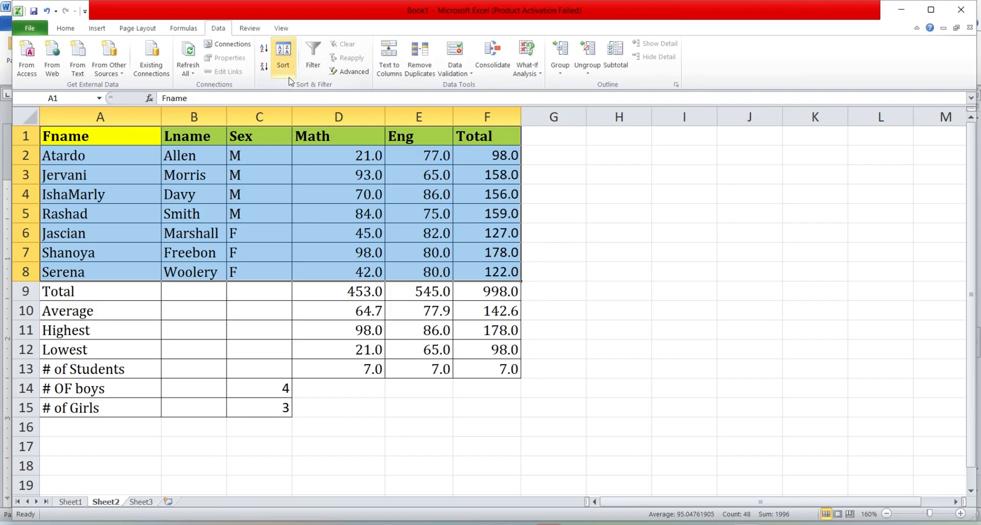
# Step: Add a second sort level to the student records, ordering by Lname from A to Z within the Sex sort
pyautogui.click(284, 61)
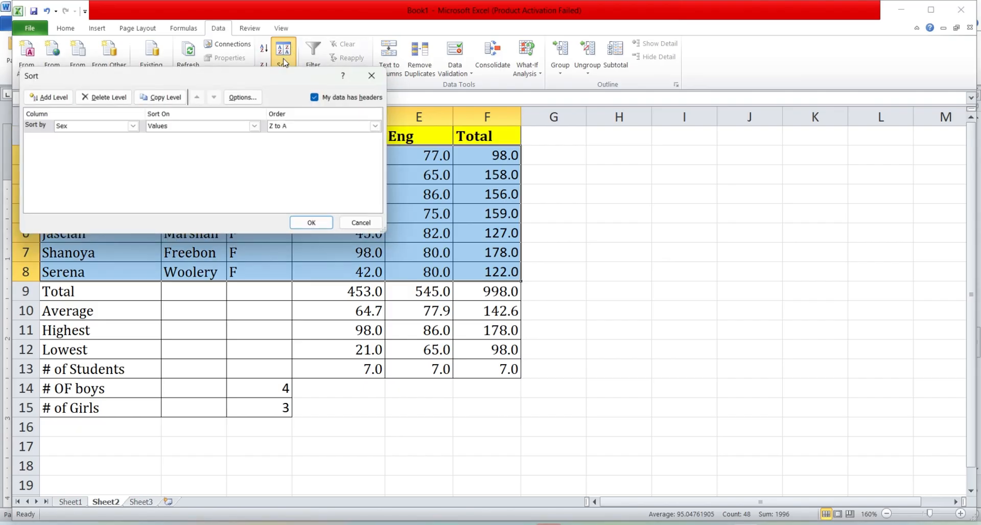
pyautogui.click(132, 127)
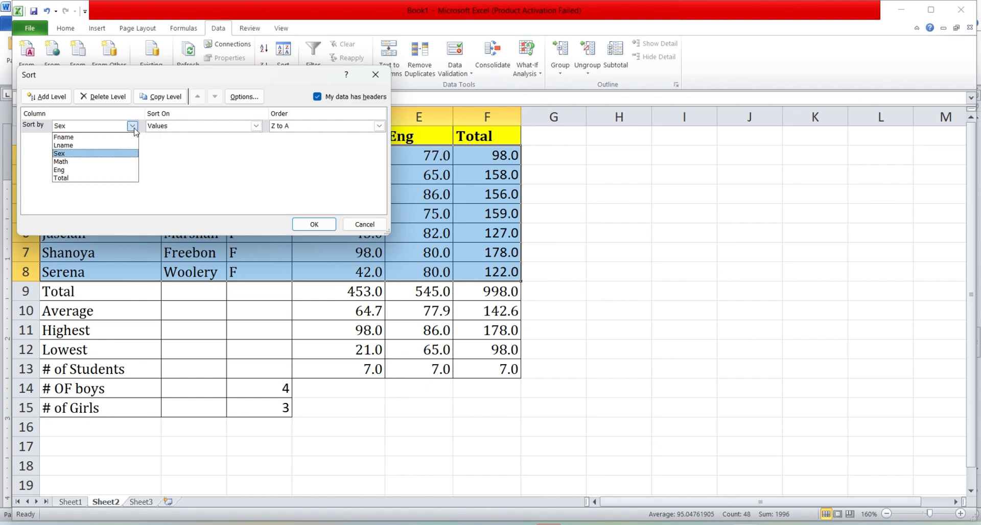
pyautogui.click(159, 157)
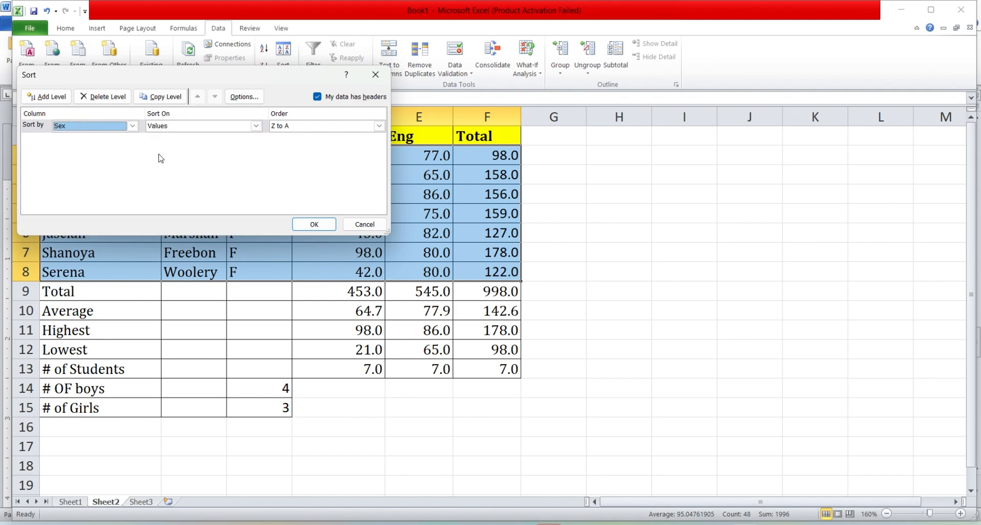
pyautogui.click(51, 98)
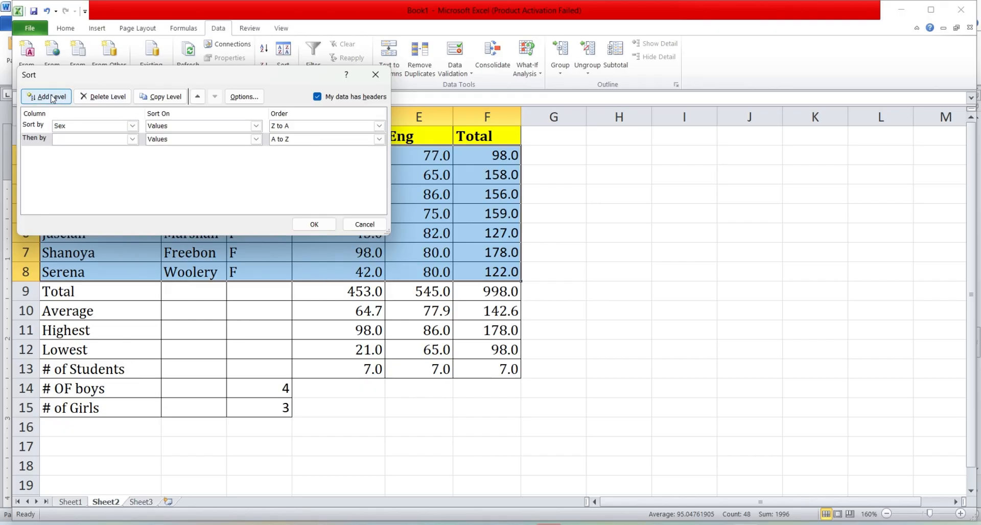
pyautogui.click(132, 140)
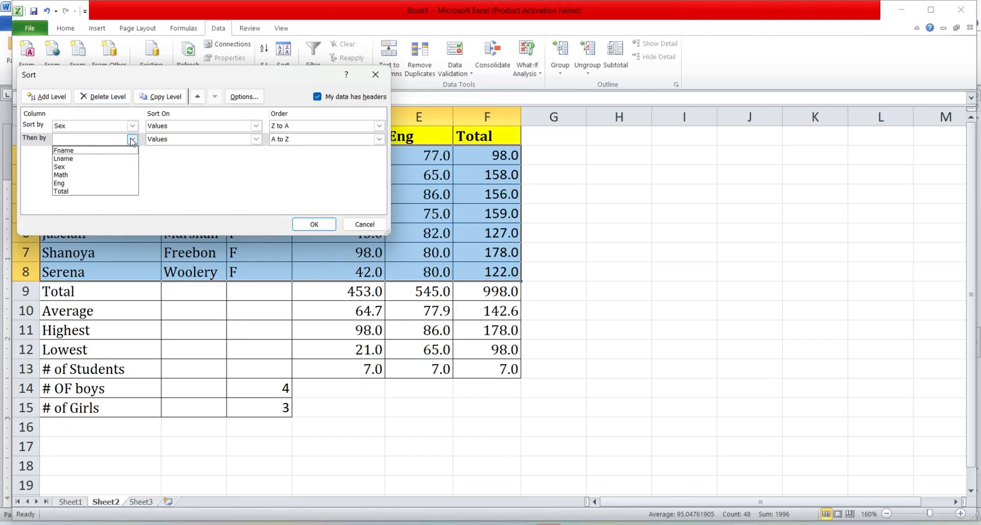
pyautogui.click(95, 159)
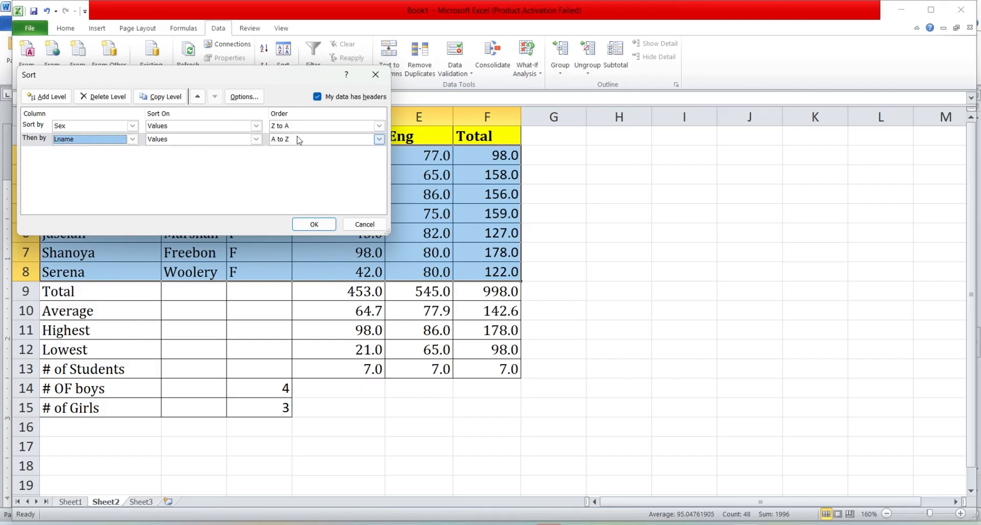
pyautogui.click(314, 225)
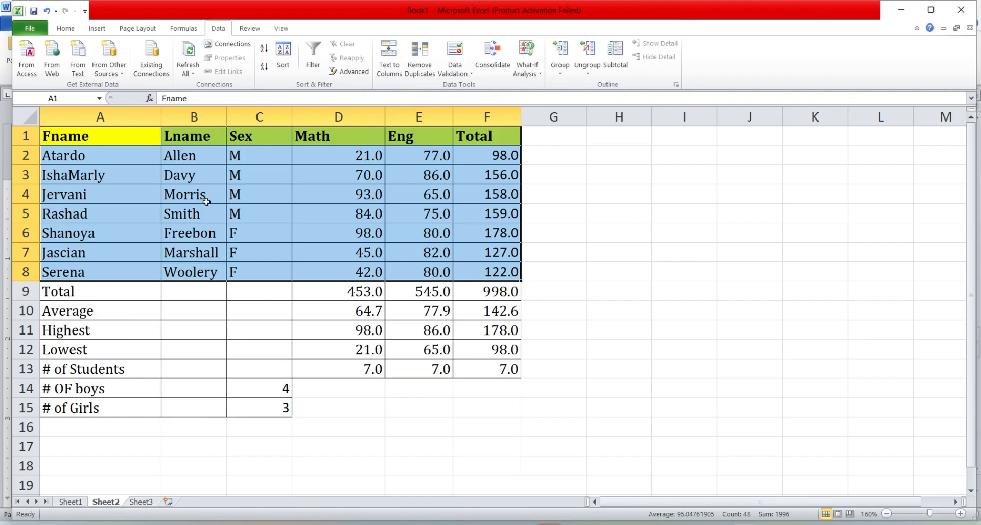
pyautogui.click(284, 53)
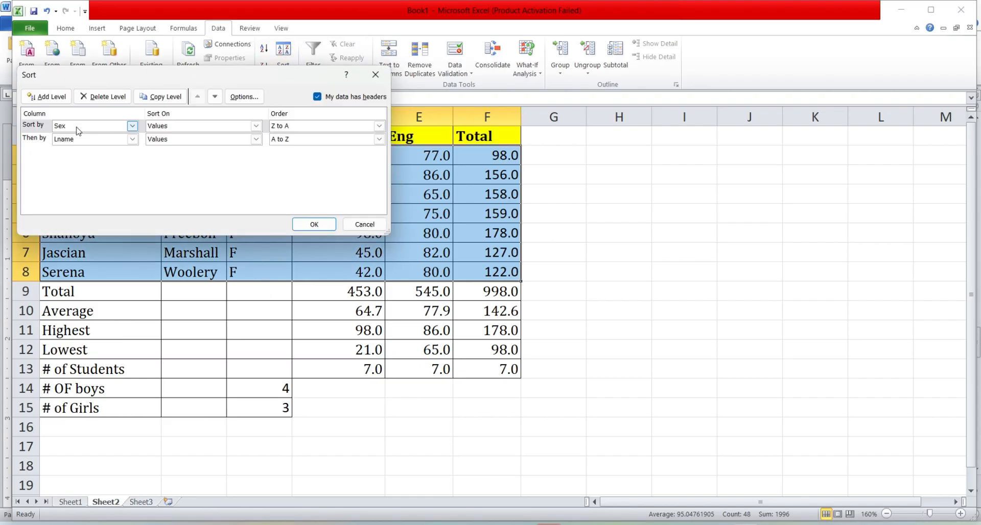
pyautogui.click(56, 103)
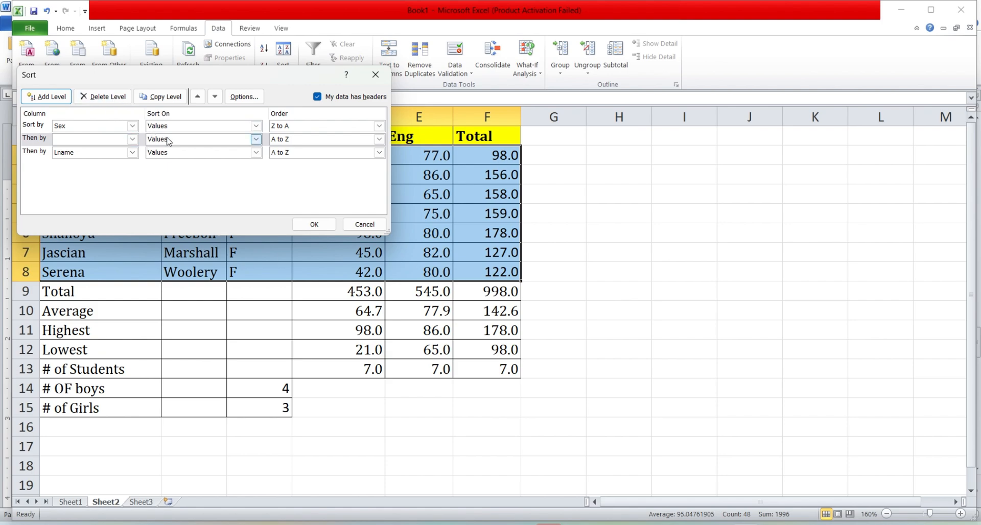
pyautogui.click(371, 226)
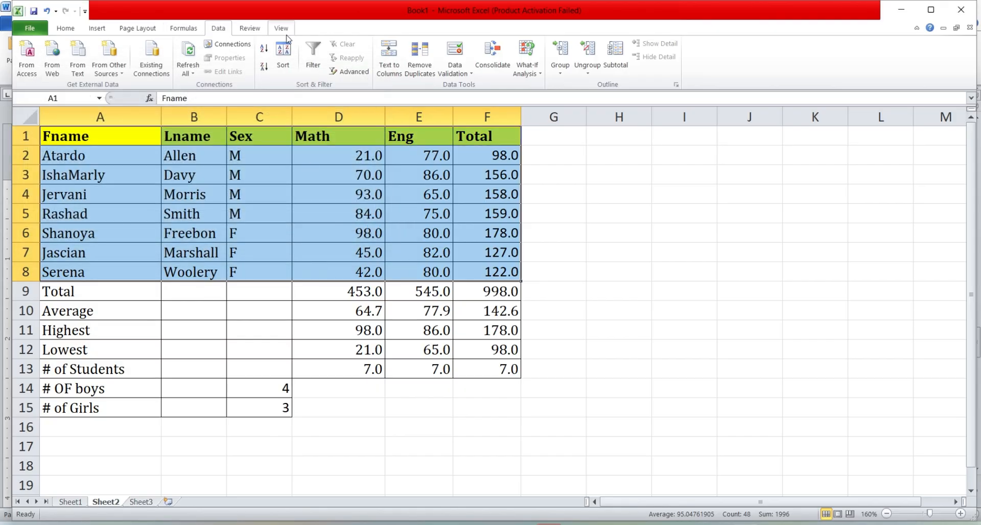
# Step: Add a third sort level by Fname from A to Z below the Lname level and apply the sort
pyautogui.click(285, 60)
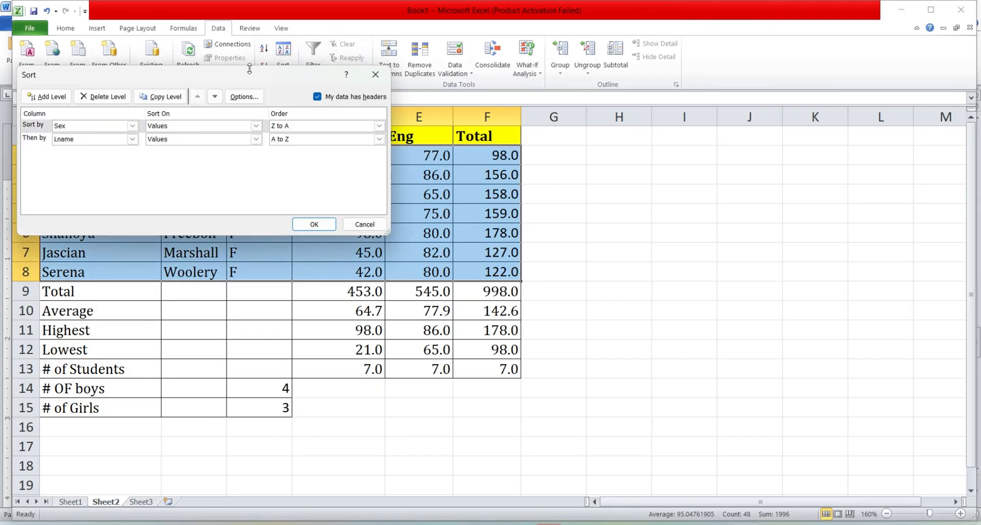
pyautogui.click(82, 140)
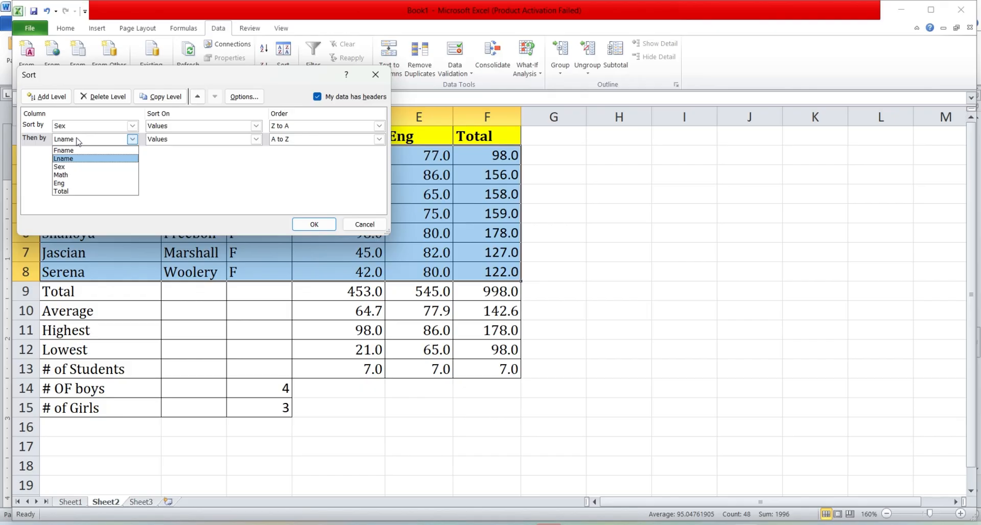
pyautogui.click(52, 100)
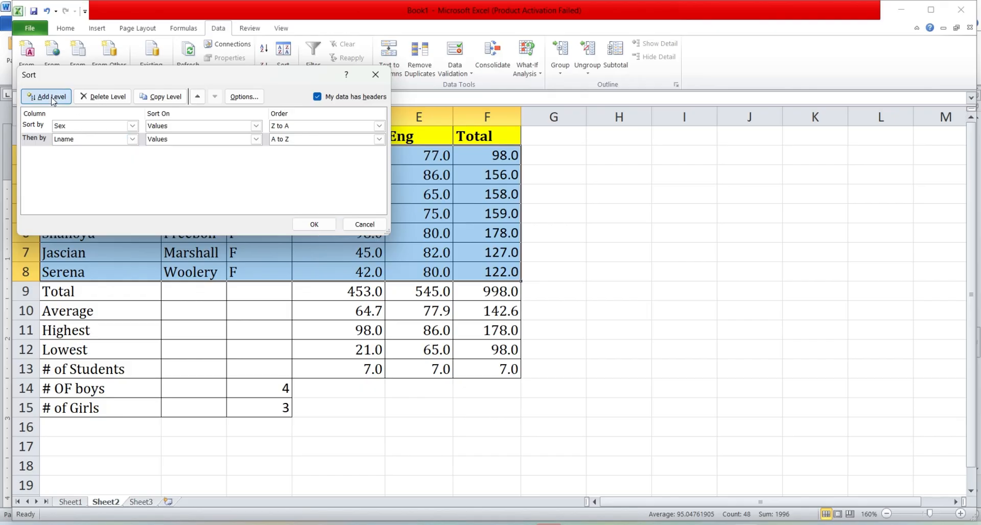
pyautogui.click(52, 99)
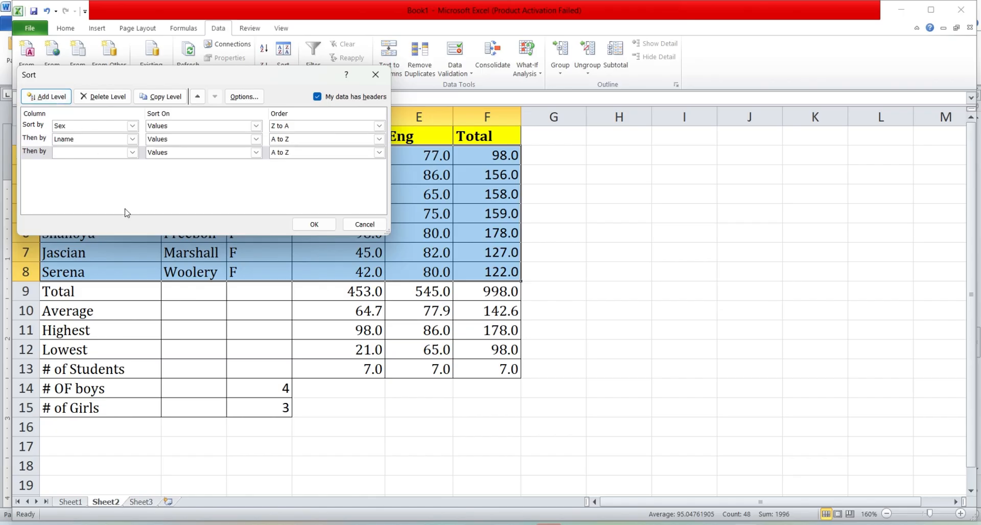
pyautogui.click(131, 152)
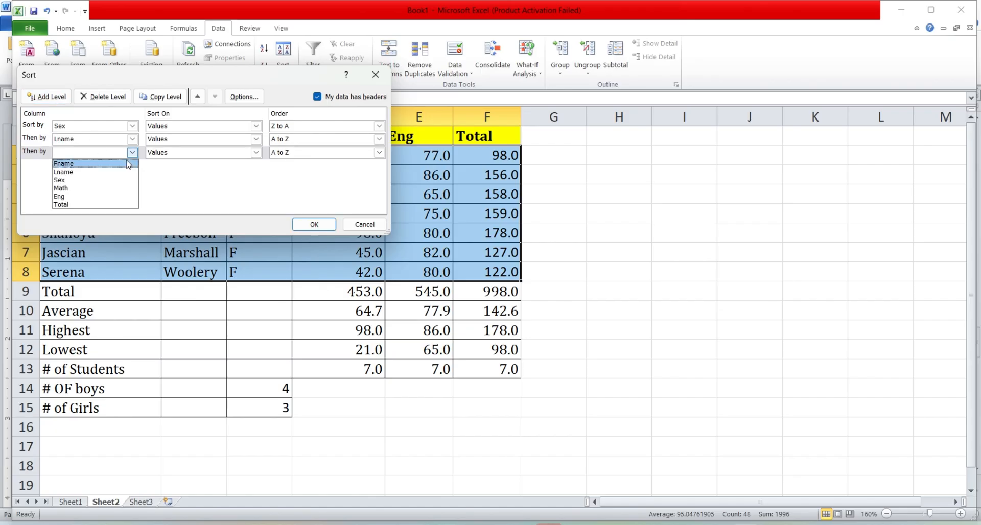
pyautogui.click(86, 163)
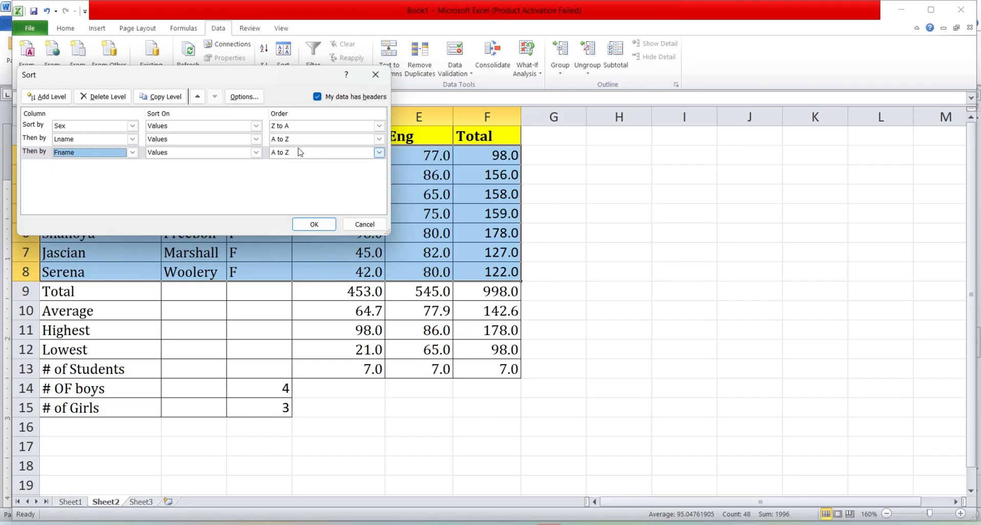
pyautogui.click(305, 224)
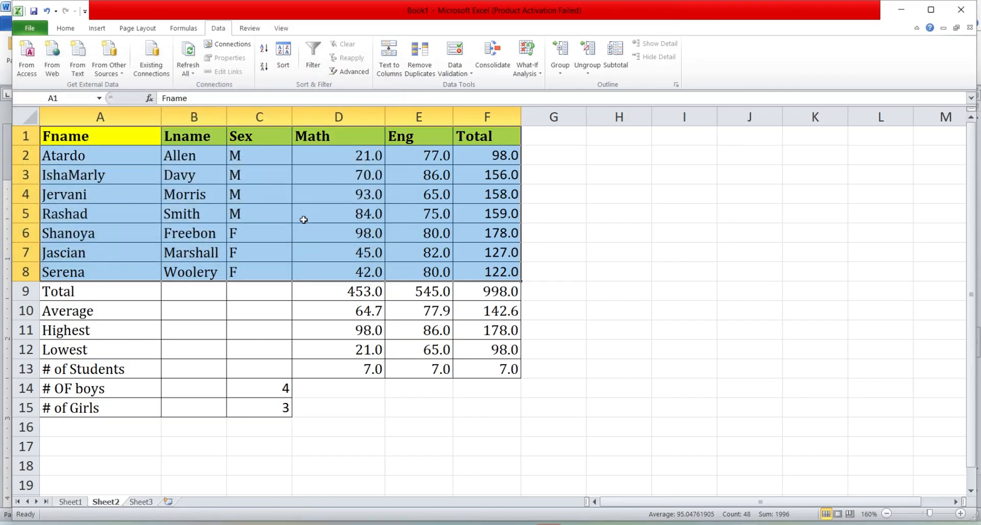